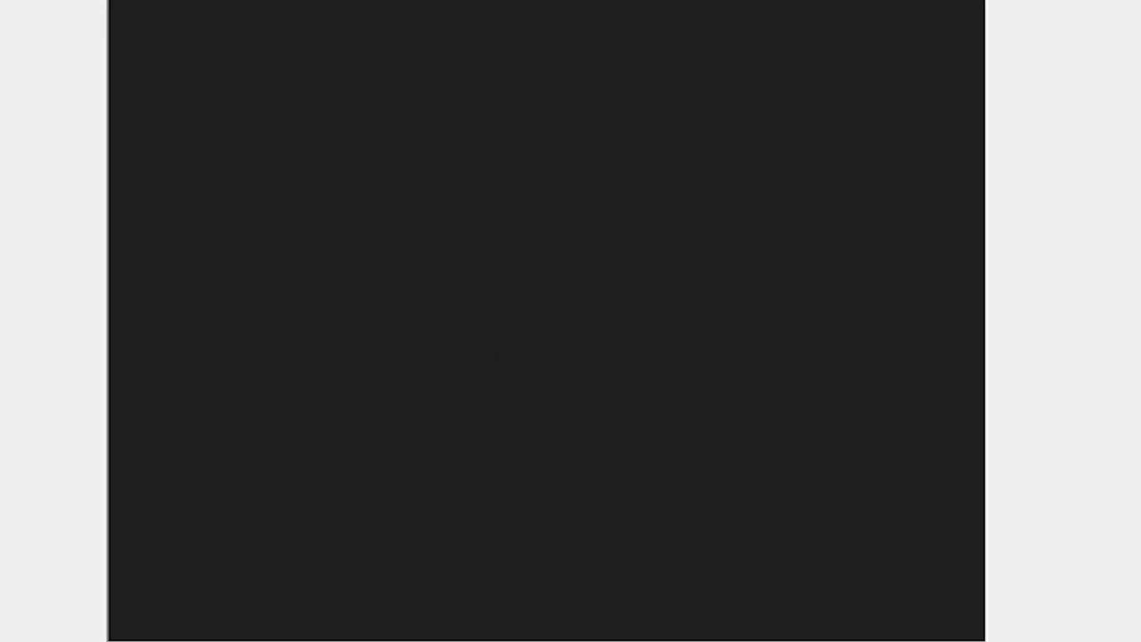
{"action": "key", "text": "Left"}
{"action": "key", "text": "Up"}
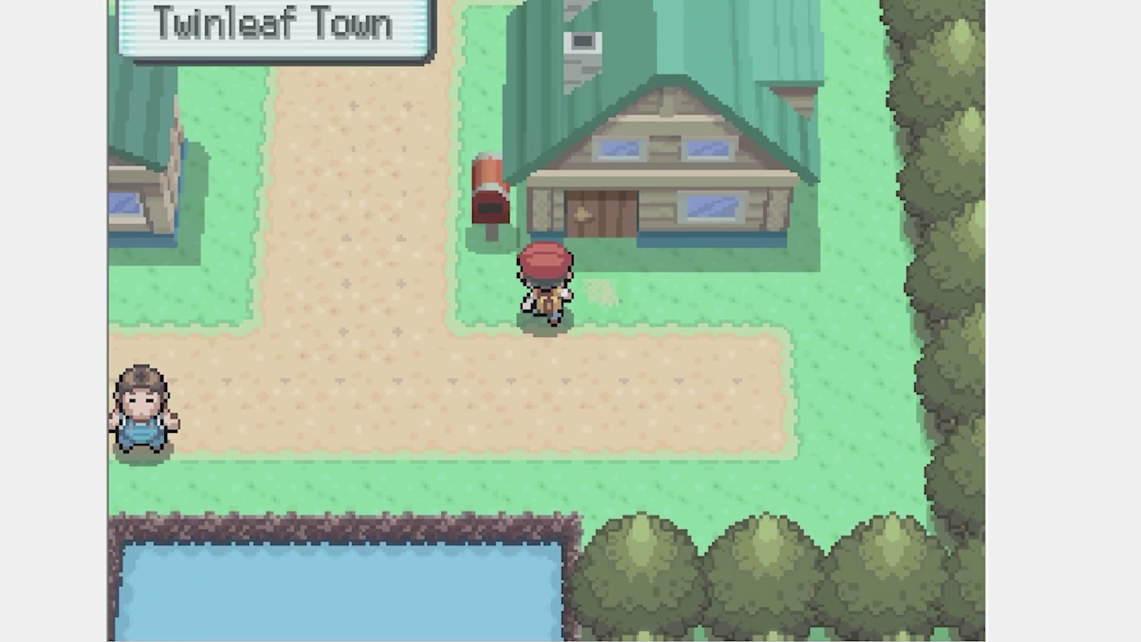
{"action": "key", "text": "Left"}
{"action": "key", "text": "Down"}
{"action": "key", "text": "Left"}
{"action": "key", "text": "Up"}
{"action": "key", "text": "Up"}
{"action": "key", "text": "Up"}
{"action": "key", "text": "Up"}
{"action": "key", "text": "Up"}
{"action": "key", "text": "Up"}
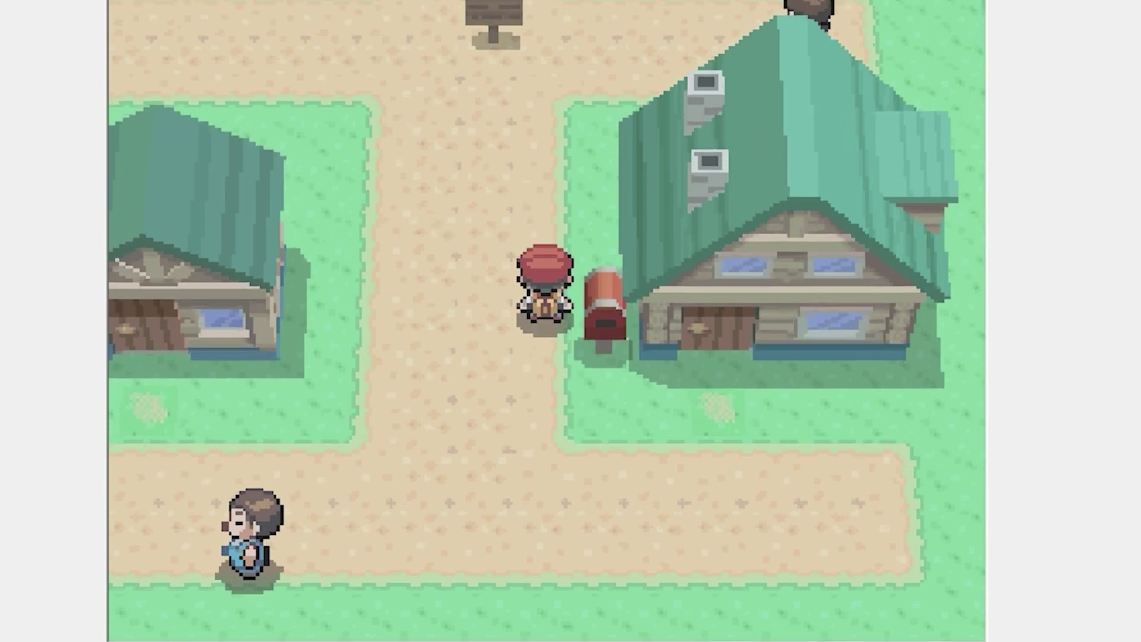
{"action": "key", "text": "Up"}
{"action": "key", "text": "Up"}
{"action": "key", "text": "Up"}
{"action": "key", "text": "Up"}
{"action": "key", "text": "Up"}
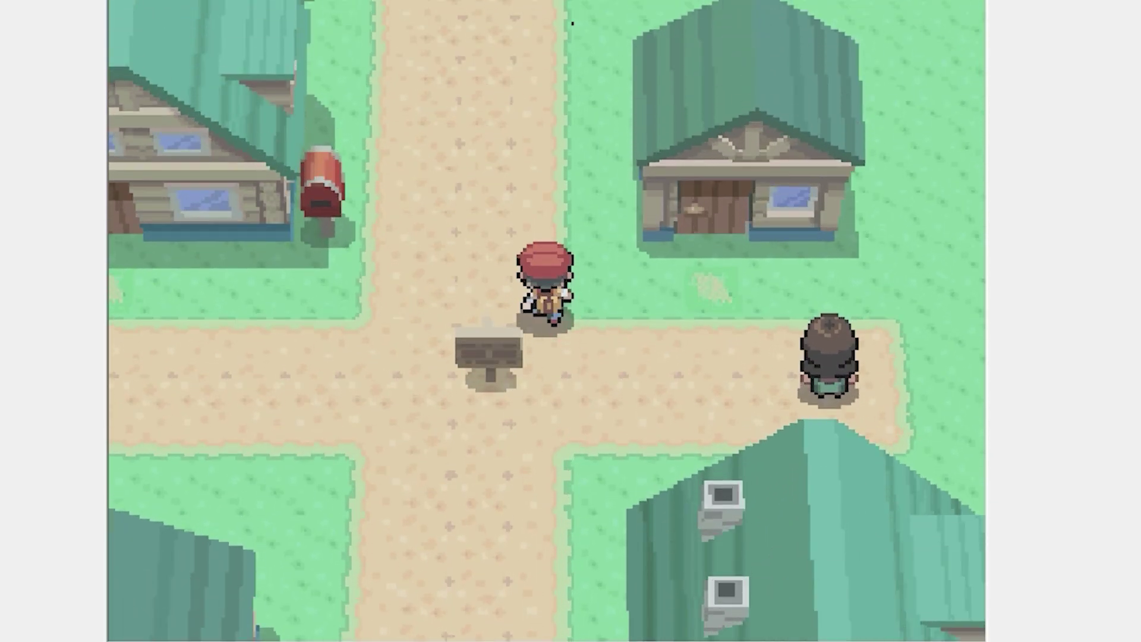
{"action": "key", "text": "Up"}
{"action": "key", "text": "Up"}
{"action": "key", "text": "Up"}
{"action": "key", "text": "Up"}
{"action": "key", "text": "Up"}
{"action": "key", "text": "Up"}
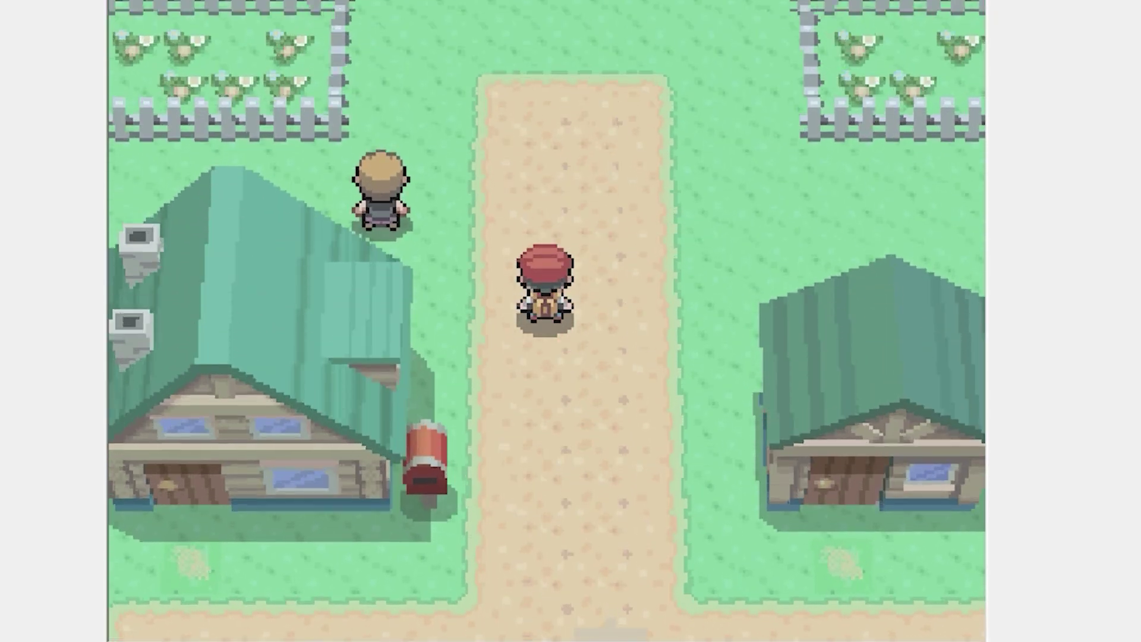
{"action": "key", "text": "Up"}
{"action": "key", "text": "Up"}
{"action": "key", "text": "Up"}
{"action": "key", "text": "Up"}
{"action": "key", "text": "Up"}
{"action": "key", "text": "Up"}
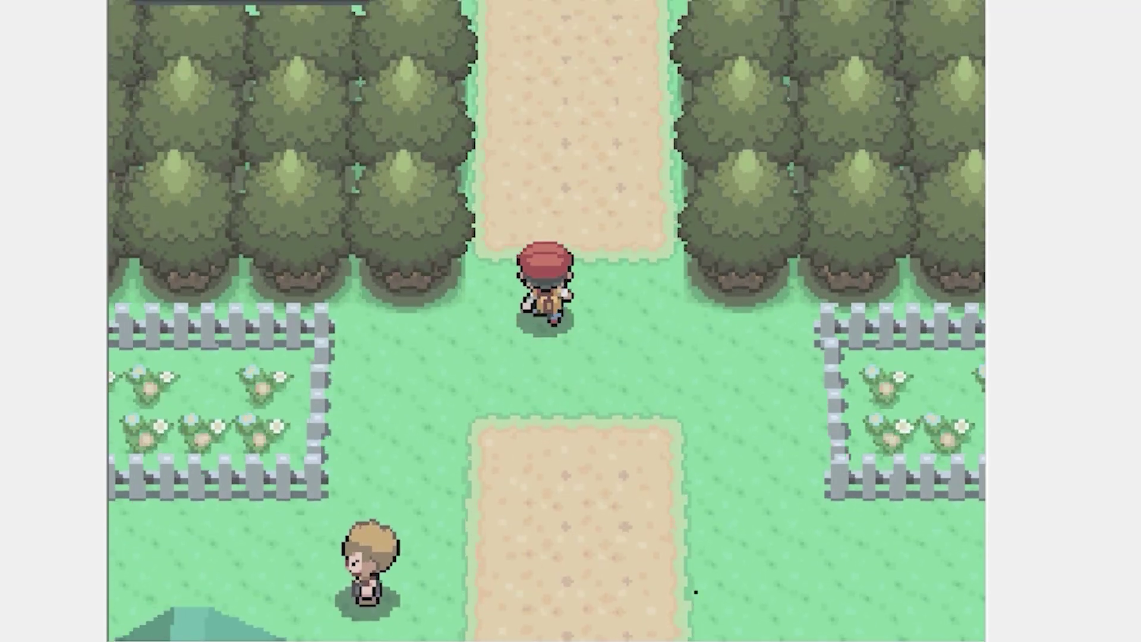
{"action": "key", "text": "Up"}
{"action": "key", "text": "Up"}
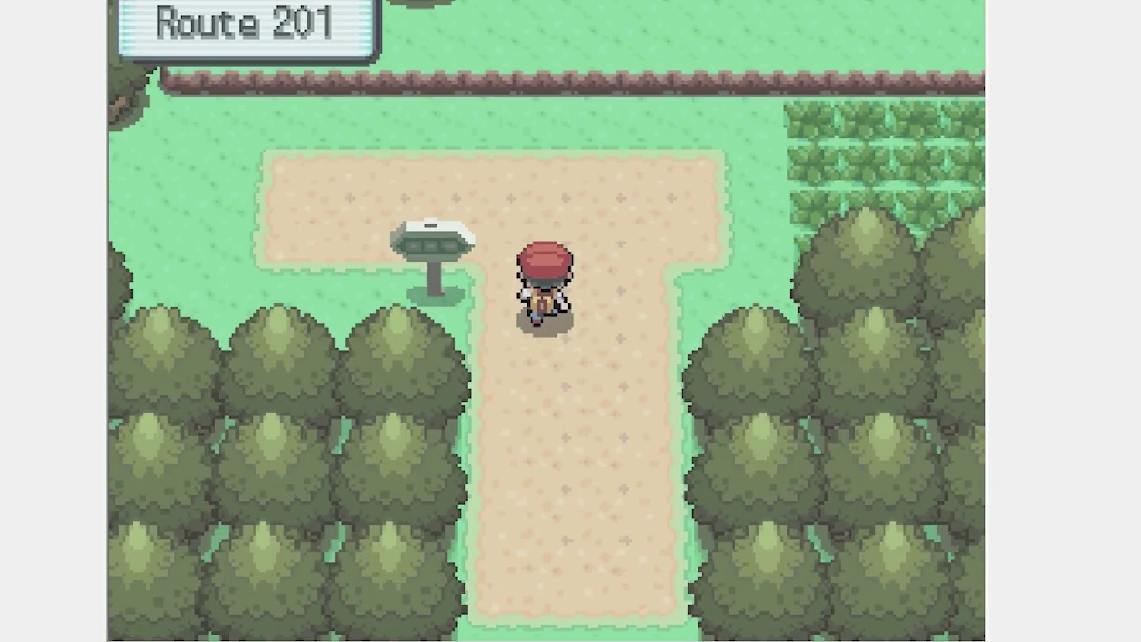
{"action": "key", "text": "Right"}
{"action": "key", "text": "Right"}
{"action": "key", "text": "Up"}
{"action": "key", "text": "Right"}
{"action": "key", "text": "Right"}
{"action": "key", "text": "Right"}
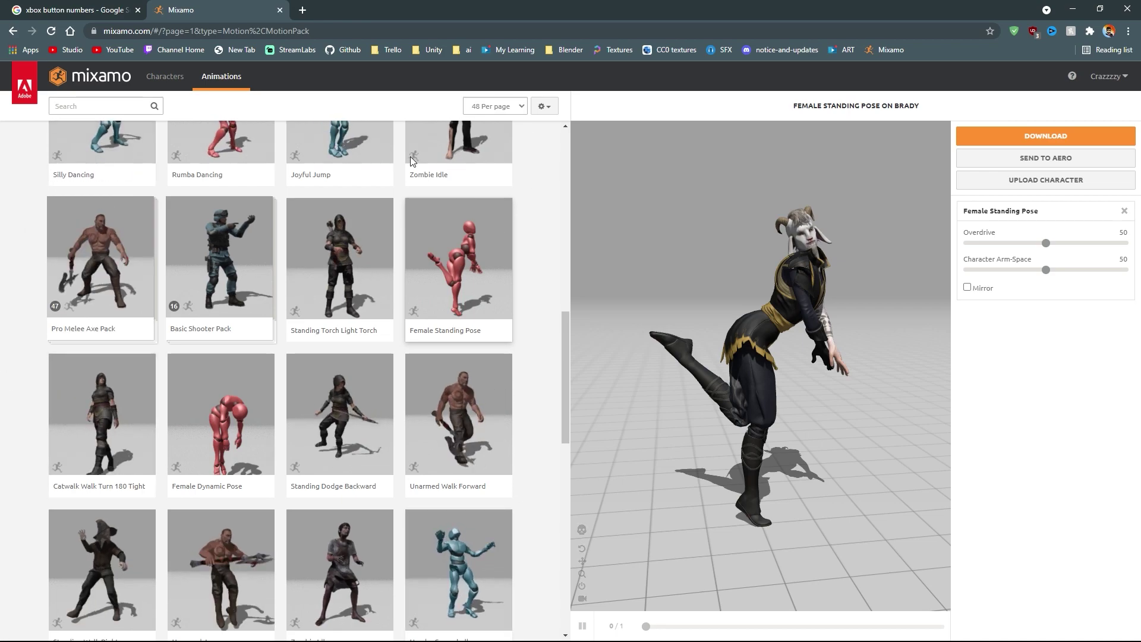
Open the character library in Mixamo.
{"action": "left_click", "coordinate": [176, 76]}
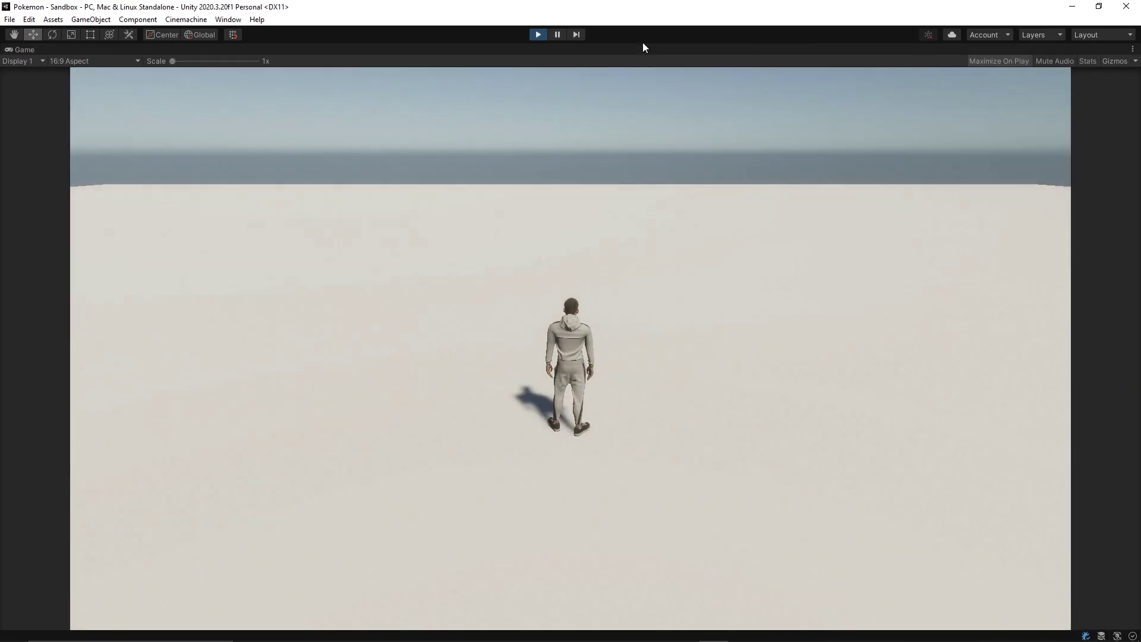
Switch to Unity and test the running character by moving it forward, backward and sideways across the empty plane.
{"action": "key", "text": "w"}
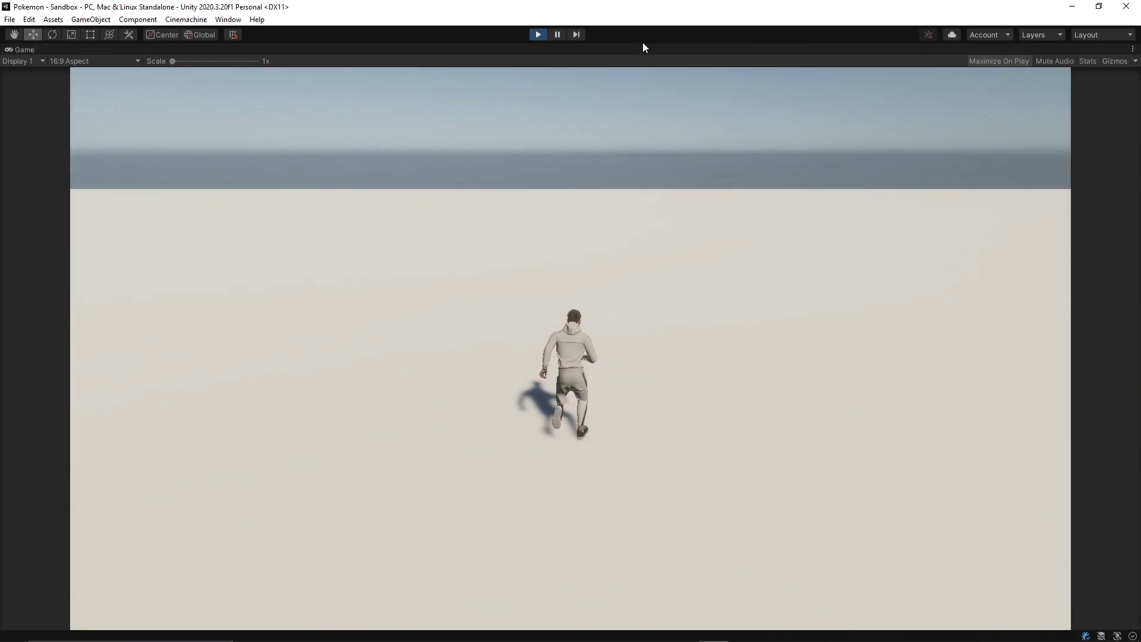
{"action": "key", "text": "a"}
{"action": "key", "text": "d"}
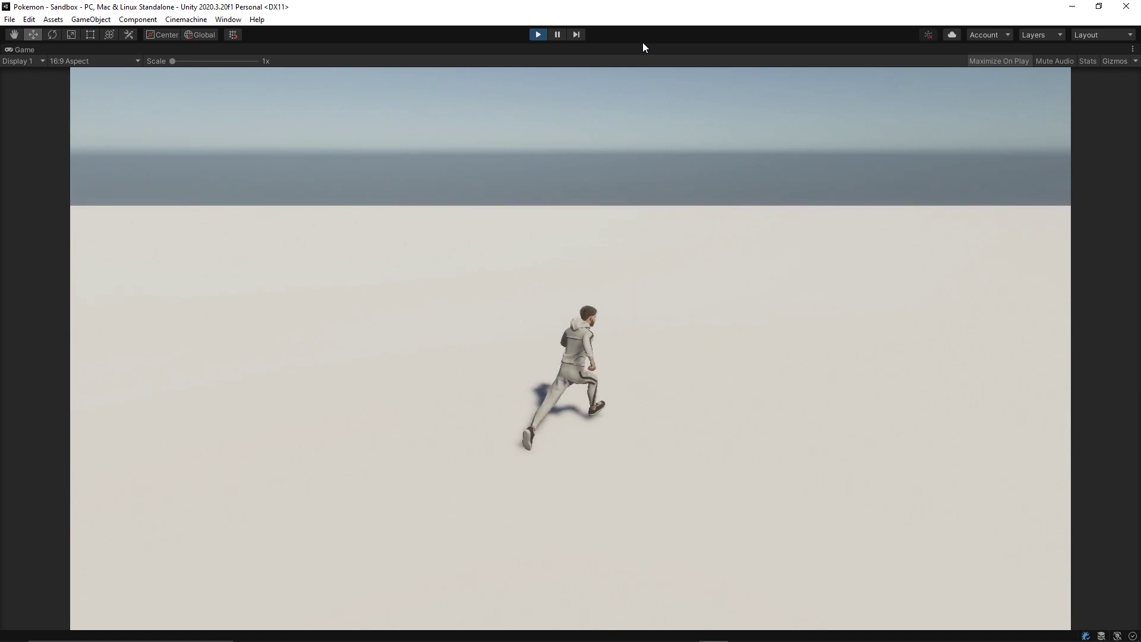
{"action": "key", "text": "s"}
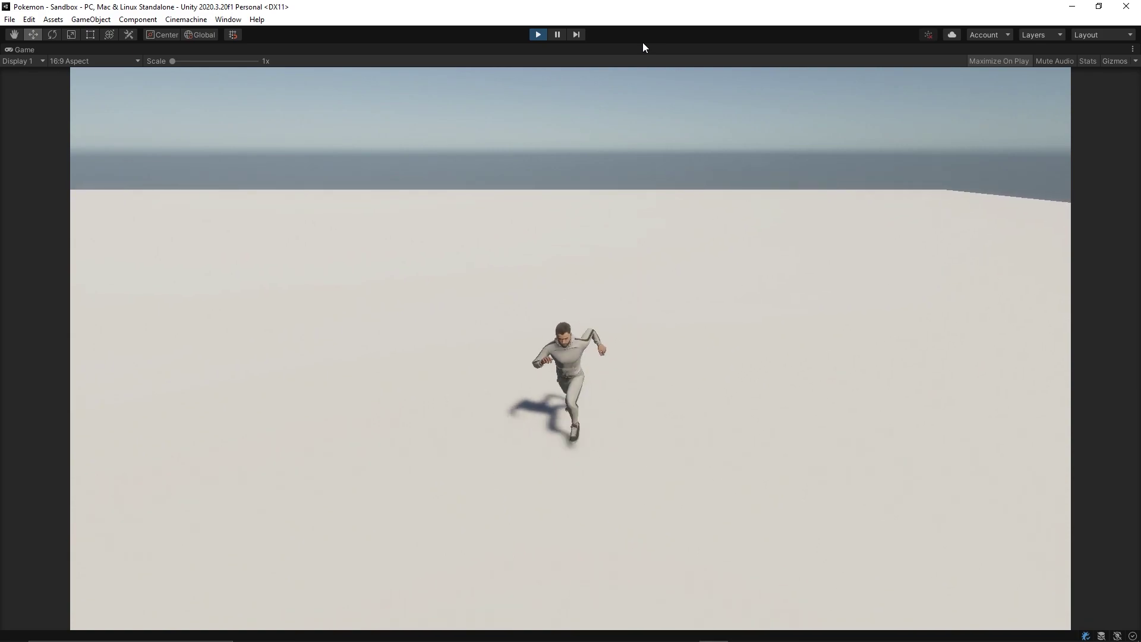
{"action": "key", "text": "d"}
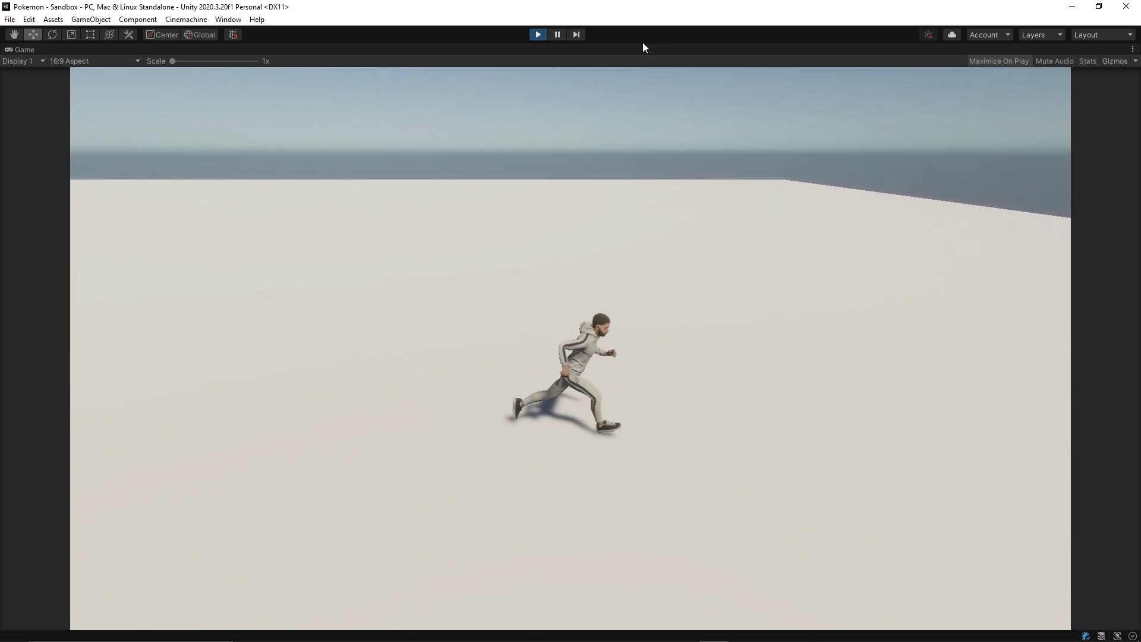
{"action": "key", "text": "w"}
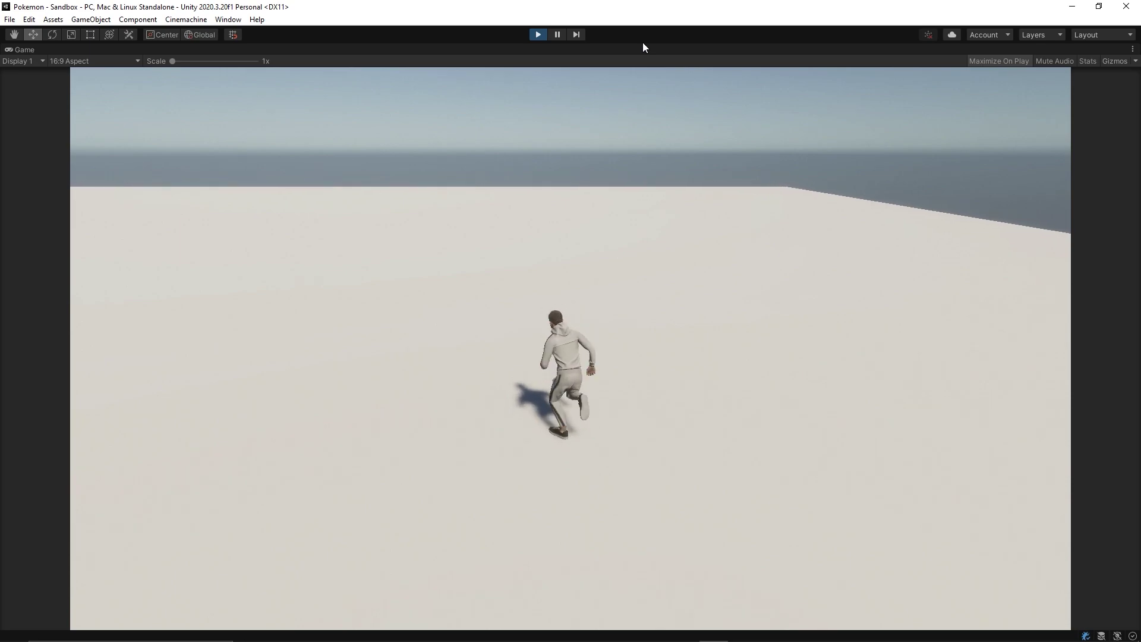
{"action": "key", "text": "a"}
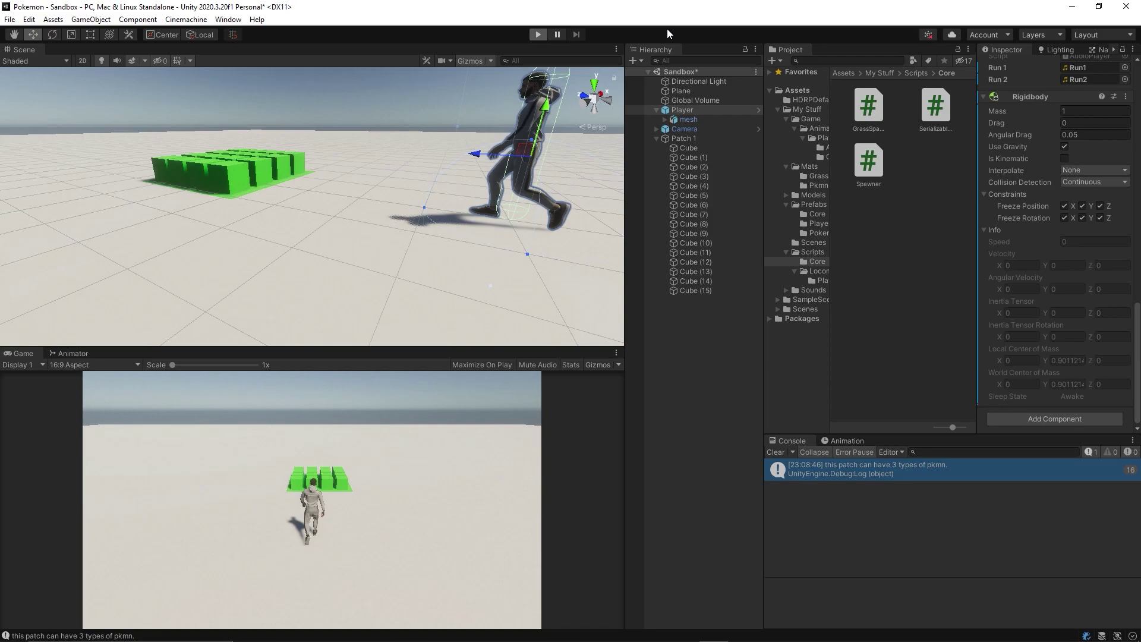
Start play mode in the Sandbox scene and run the player forward into the green grass patch.
{"action": "key", "text": "ctrl+p"}
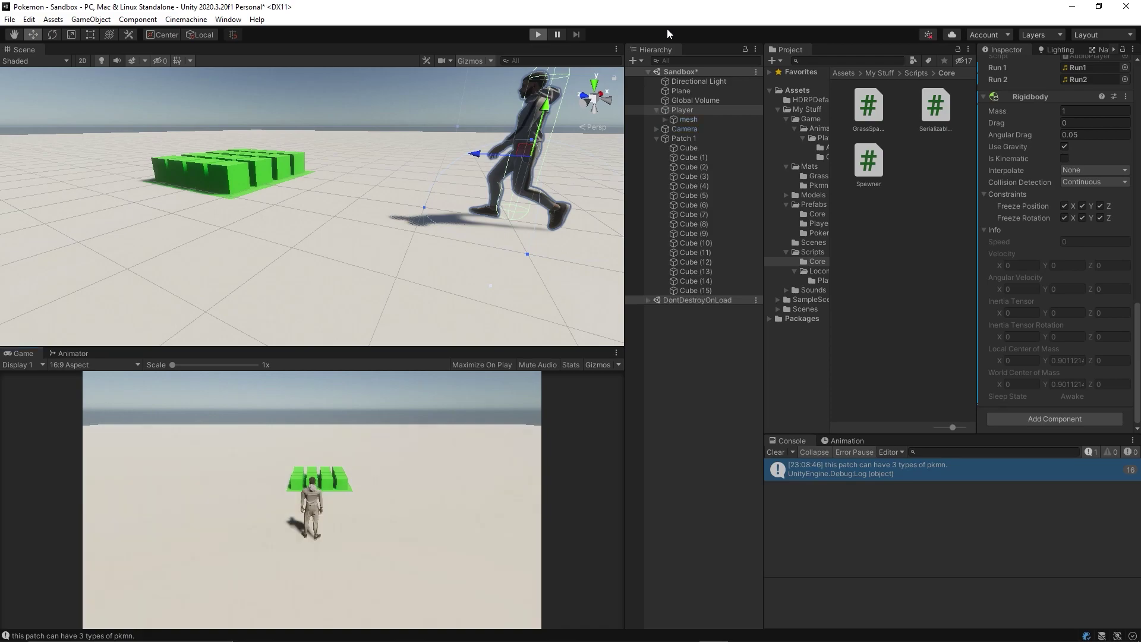
{"action": "key", "text": "w"}
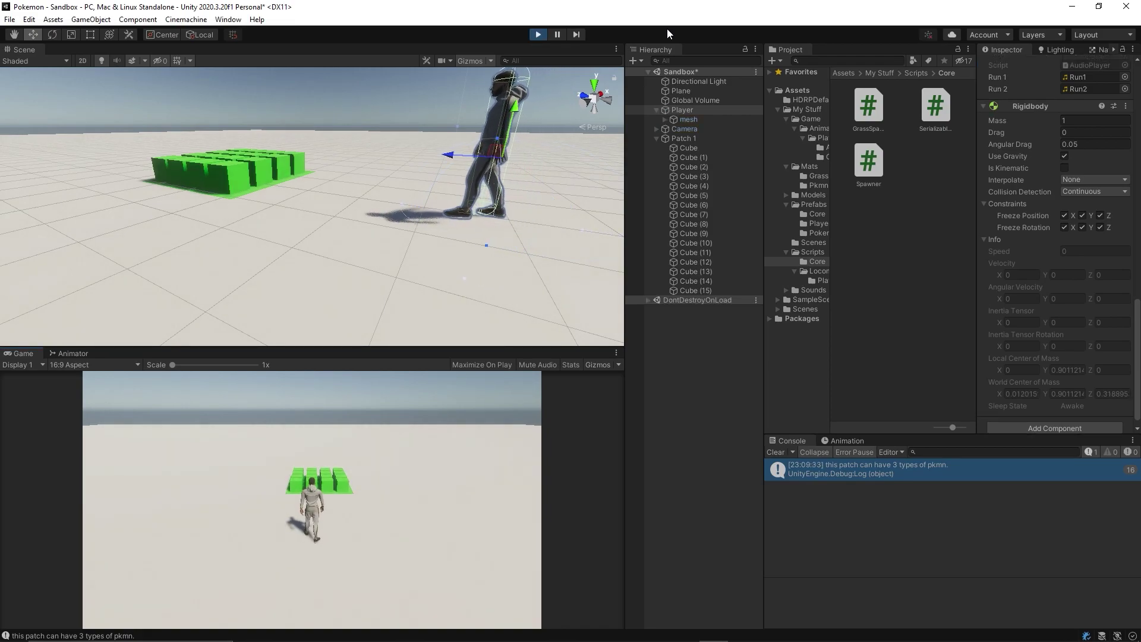
{"action": "key", "text": "s"}
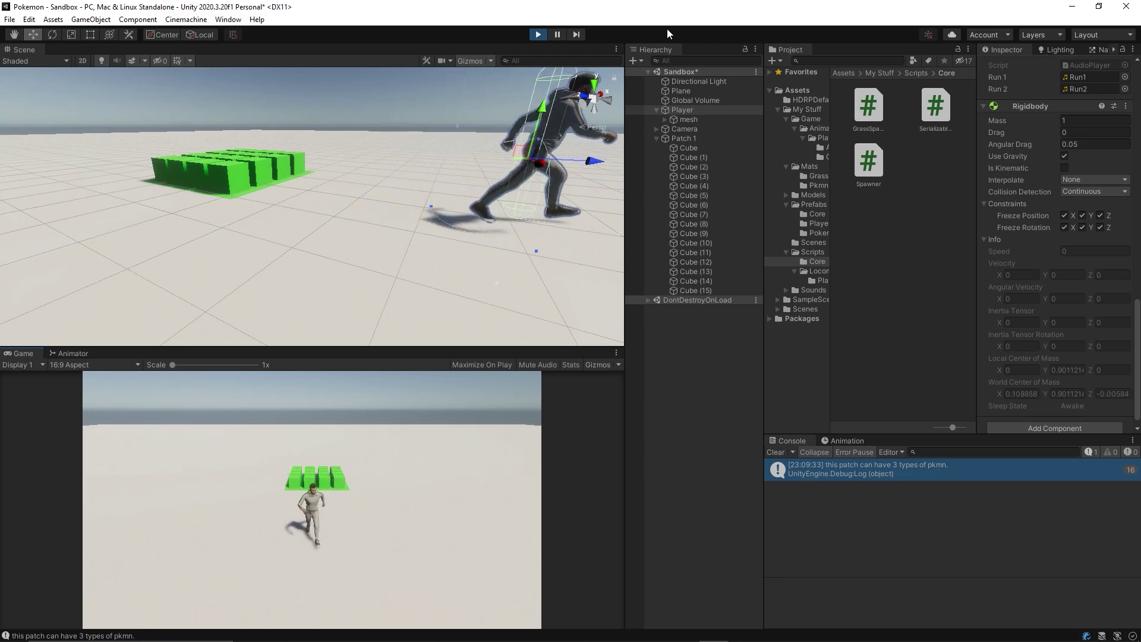
{"action": "key", "text": "w"}
{"action": "key", "text": "w"}
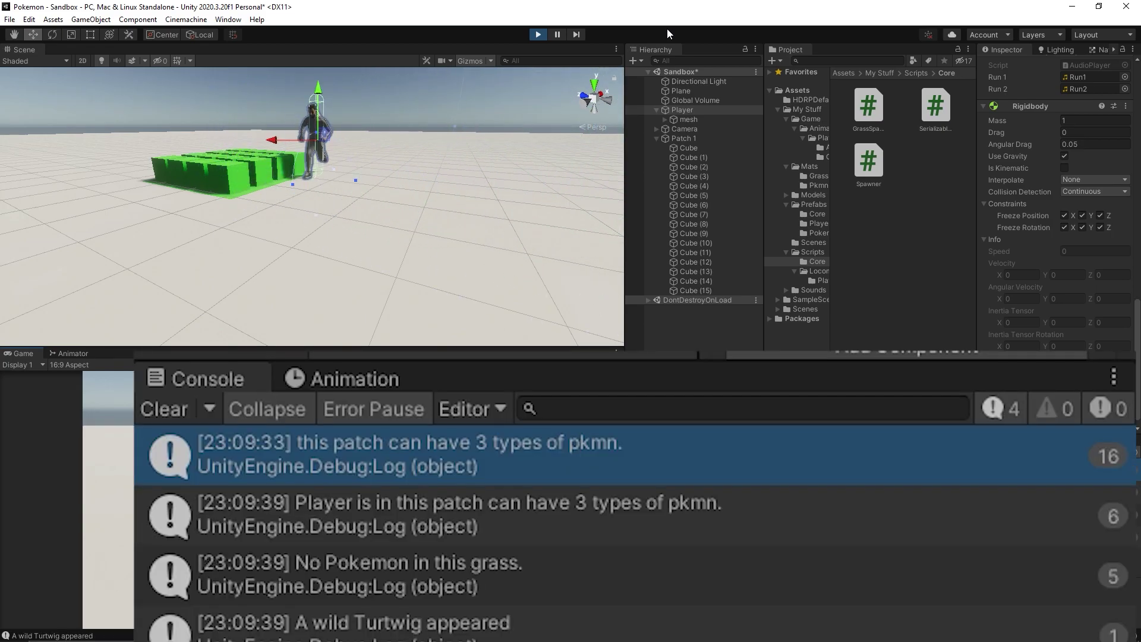
{"action": "key", "text": "w"}
Run the player back and forth through the grass patch to trigger wild Pokémon encounter checks.
{"action": "key", "text": "s"}
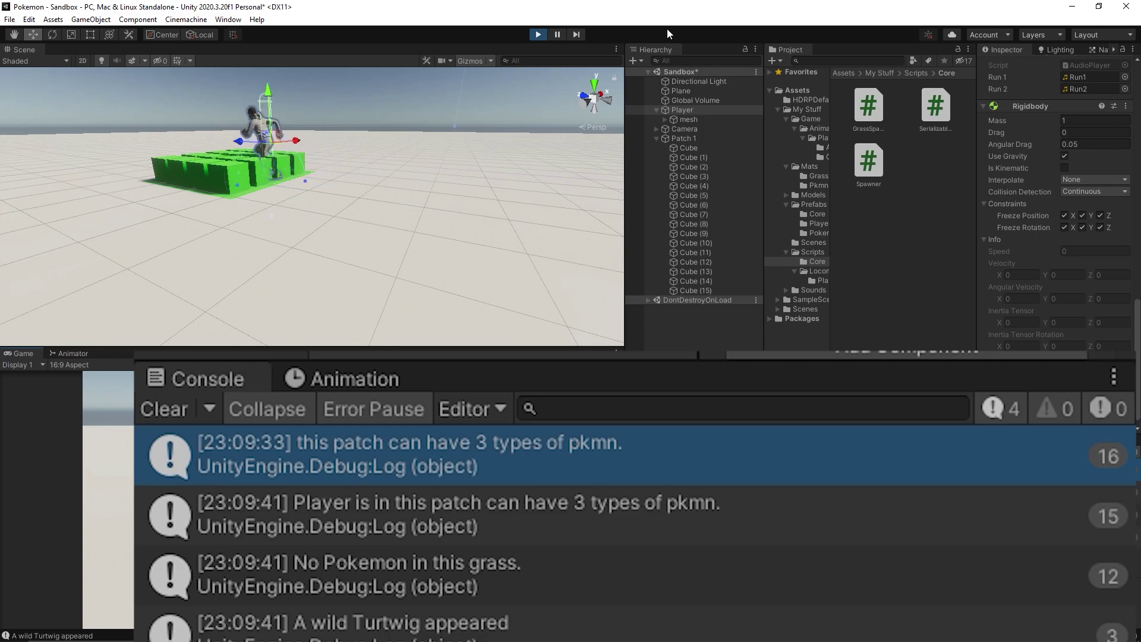
{"action": "key", "text": "s"}
{"action": "key", "text": "s"}
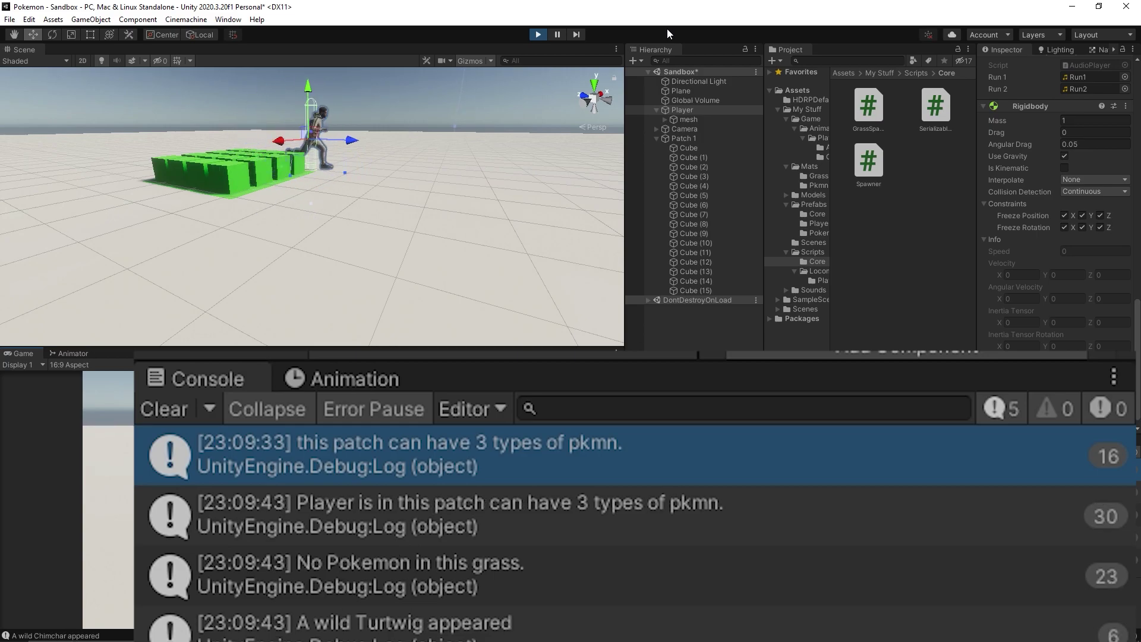
{"action": "key", "text": "w"}
{"action": "key", "text": "s"}
{"action": "key", "text": "w"}
{"action": "key", "text": "s"}
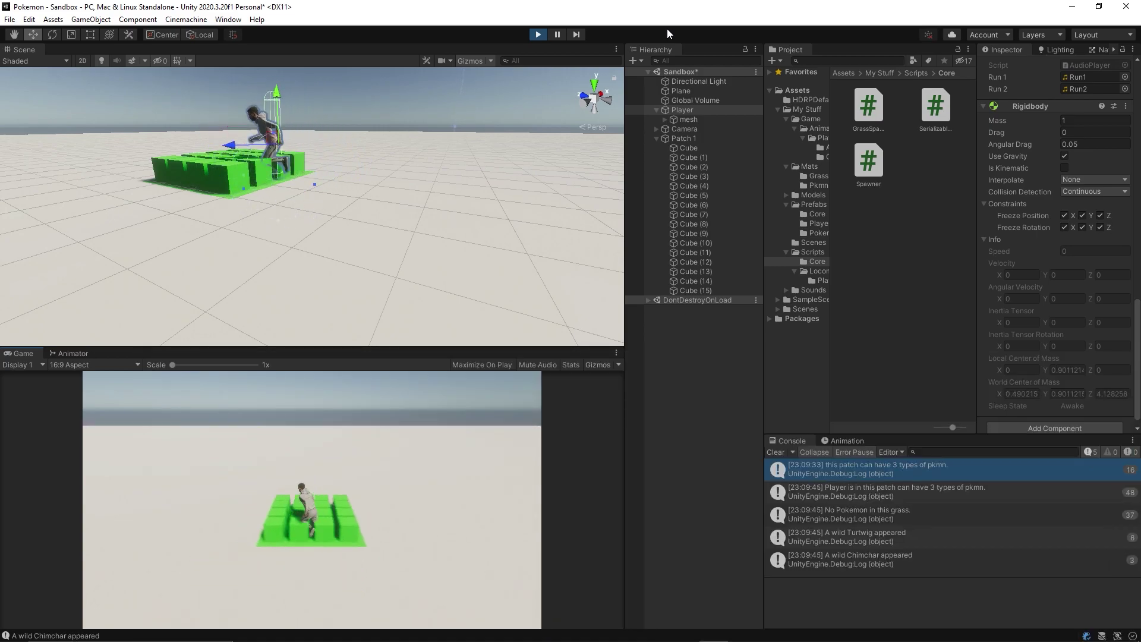
Run the player in varying directions over more of the grass cubes, leave the patch, and turn back toward it.
{"action": "key", "text": "d"}
{"action": "key", "text": "w"}
{"action": "key", "text": "s"}
{"action": "key", "text": "w"}
{"action": "key", "text": "a"}
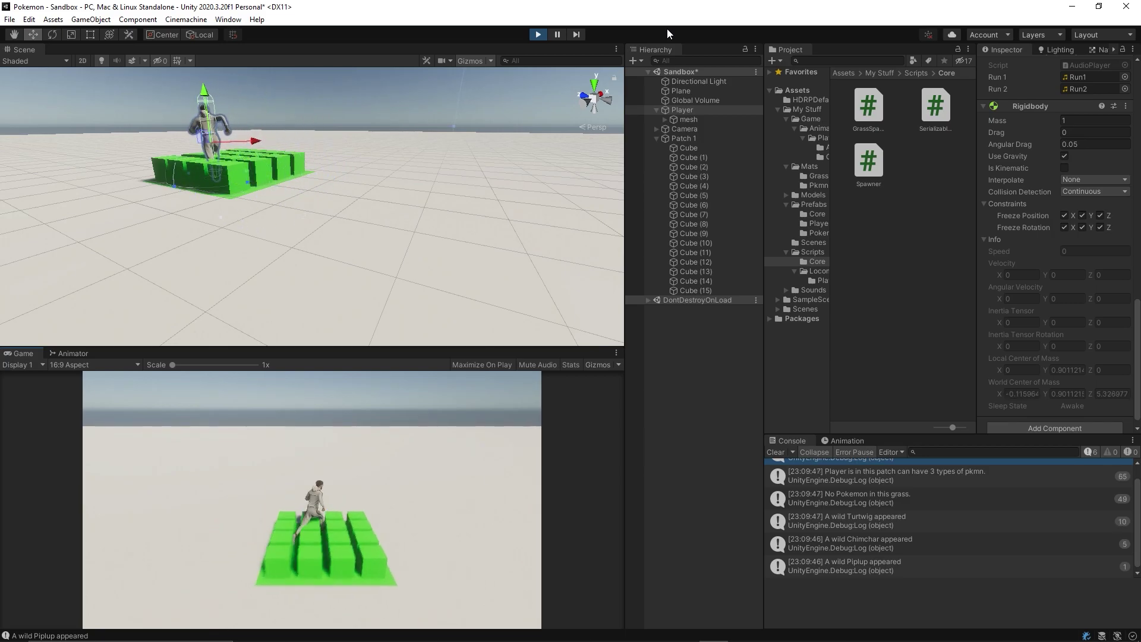
{"action": "key", "text": "s"}
{"action": "key", "text": "w"}
{"action": "key", "text": "d"}
{"action": "key", "text": "s"}
{"action": "key", "text": "s"}
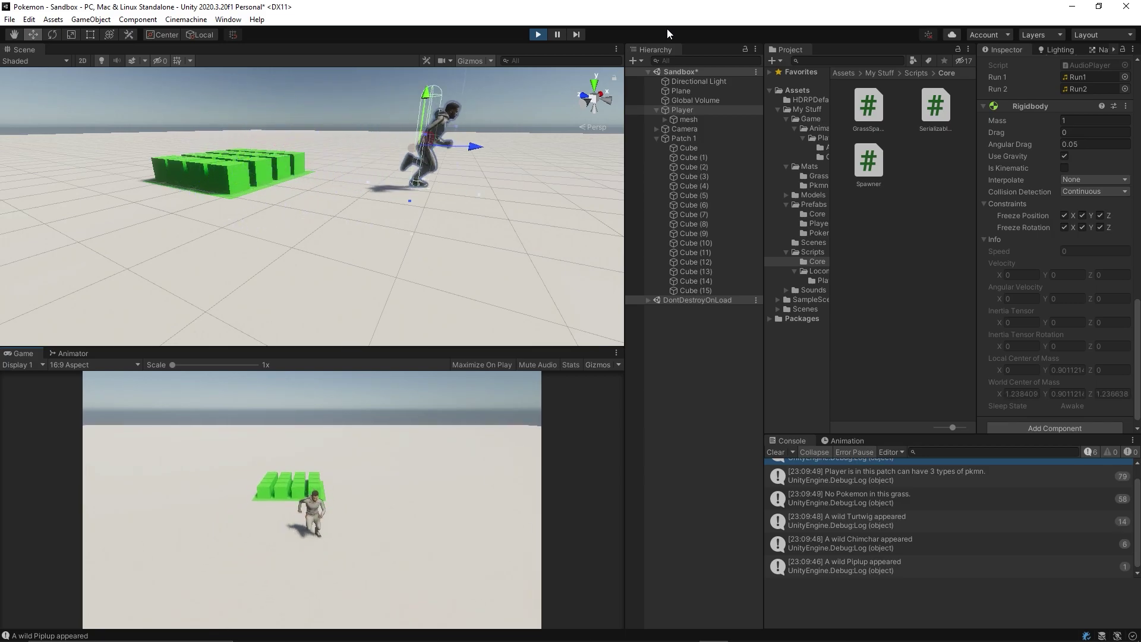
{"action": "key", "text": "w"}
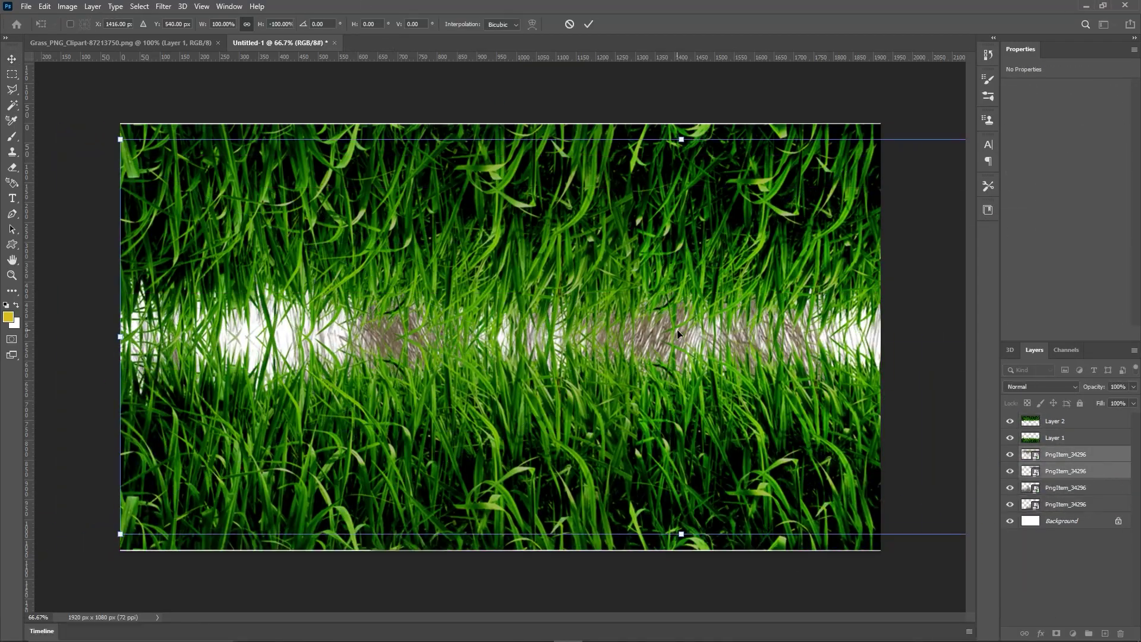
In Photoshop, move the duplicated "unnamed" grass layer over the right end of the middle seam and apply the transform.
{"action": "key", "text": "alt+Tab"}
{"action": "key", "text": "alt+Tab"}
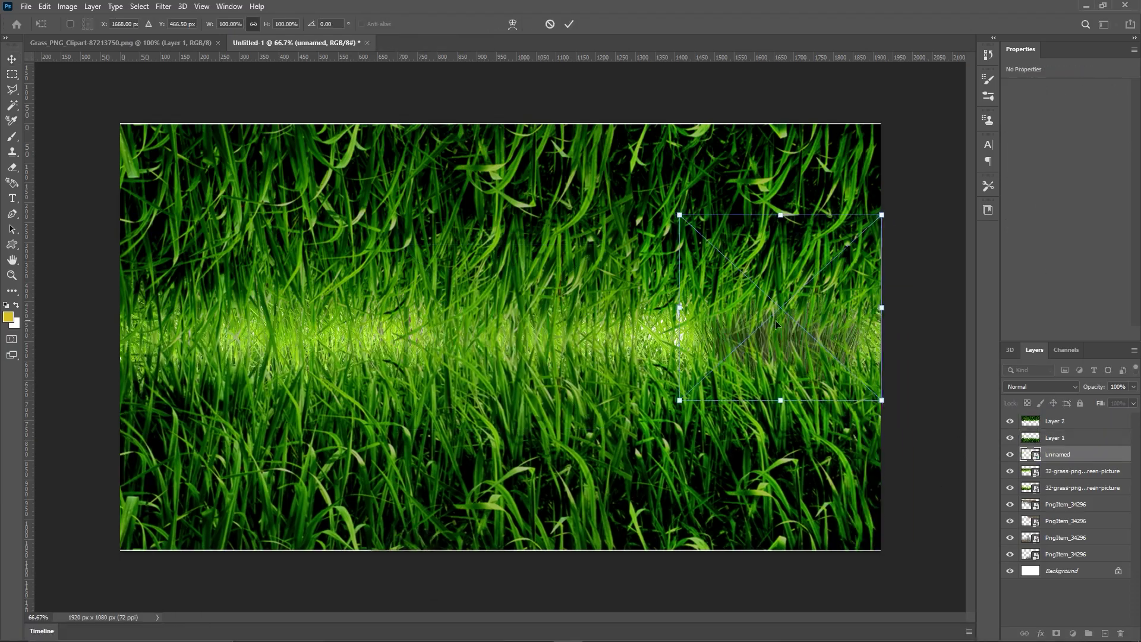
{"action": "left_click_drag", "start_coordinate": [775, 319], "coordinate": [833, 326]}
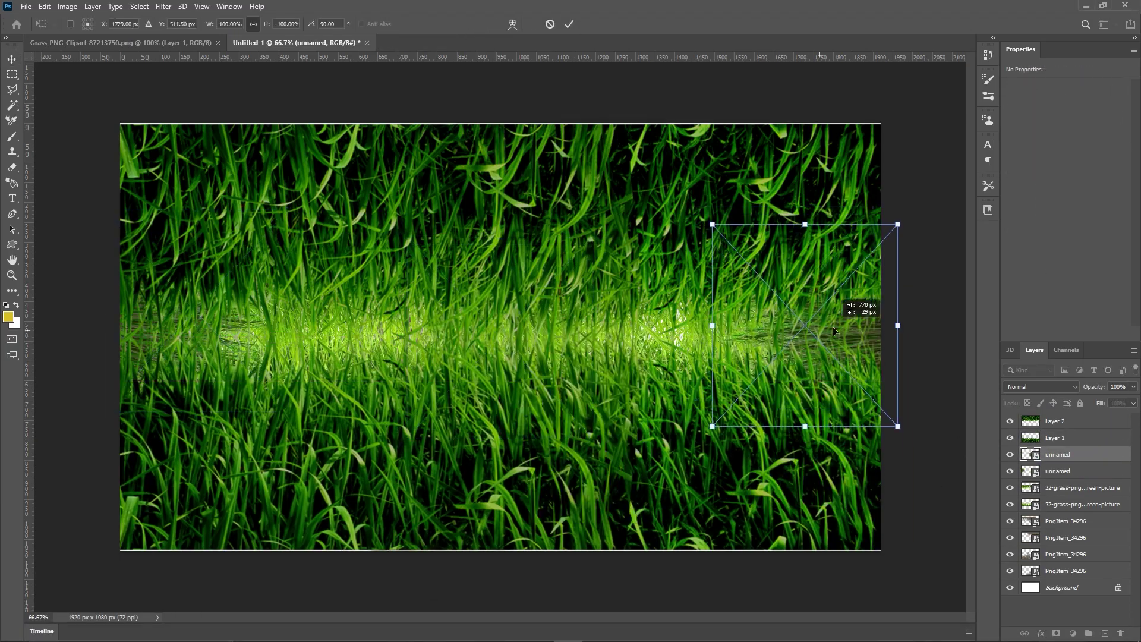
{"action": "key", "text": "Return"}
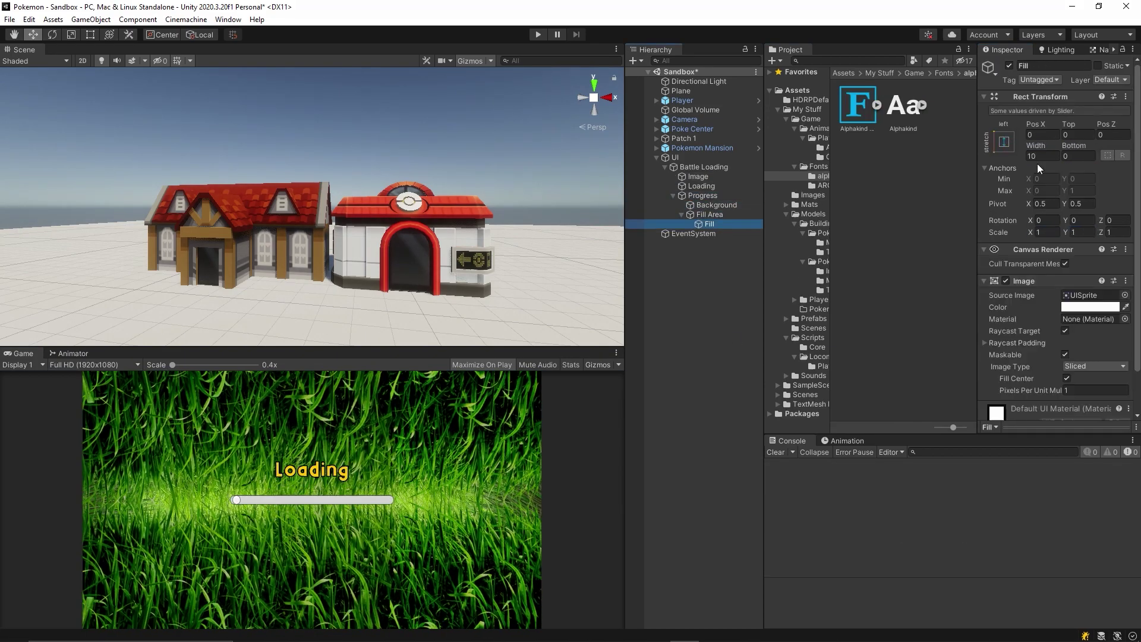
In Unity, select the loading bar's Fill Area and the HP text in the player Pokémon's battle panel.
{"action": "left_click", "coordinate": [710, 215]}
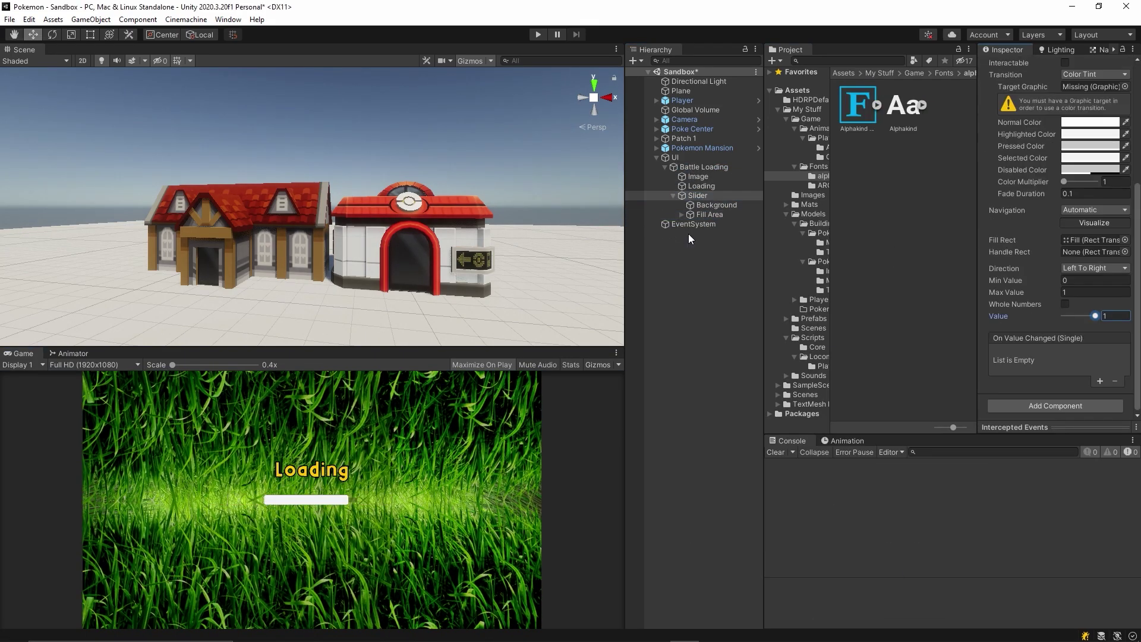
{"action": "key", "text": "f"}
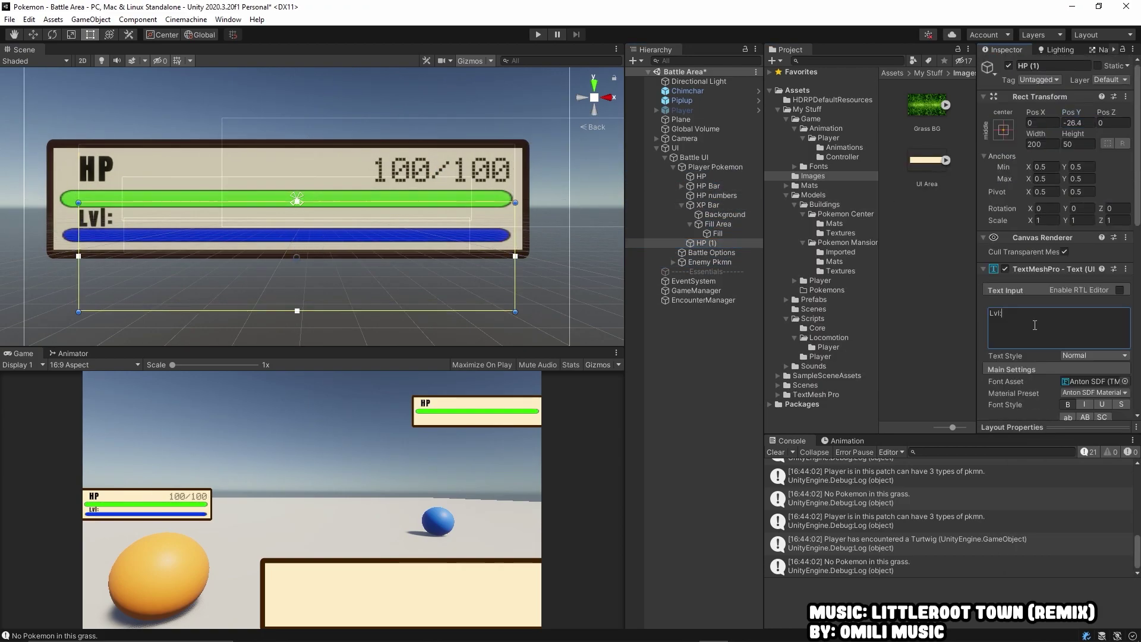
{"action": "left_click", "coordinate": [736, 177]}
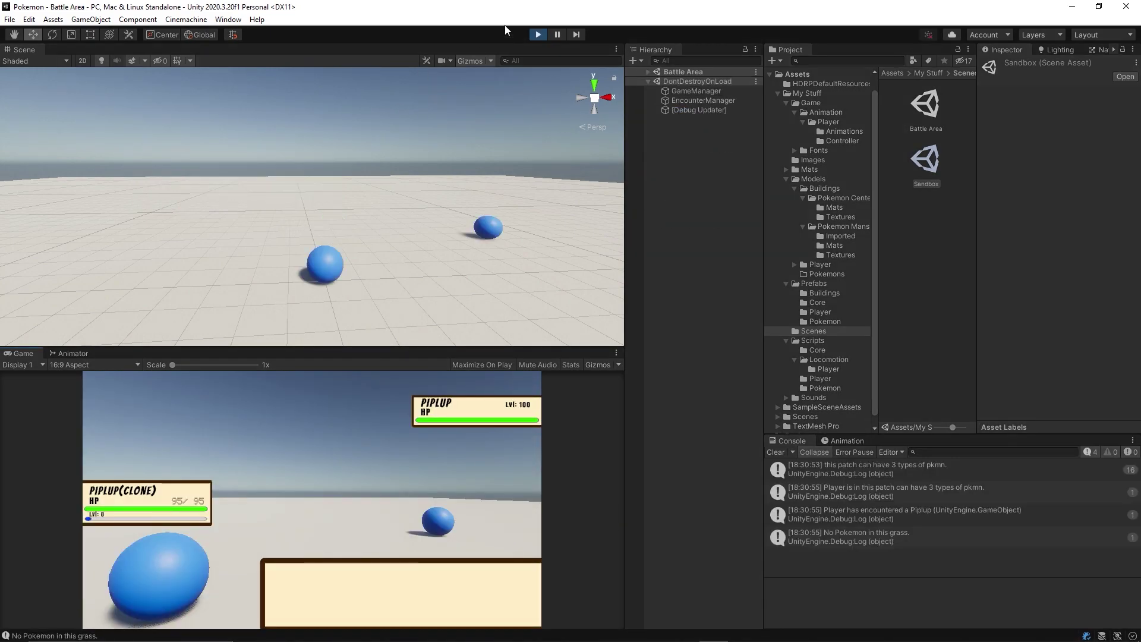
Stop the play-test of the Battle Area scene.
{"action": "left_click", "coordinate": [538, 34]}
{"action": "left_click", "coordinate": [696, 185]}
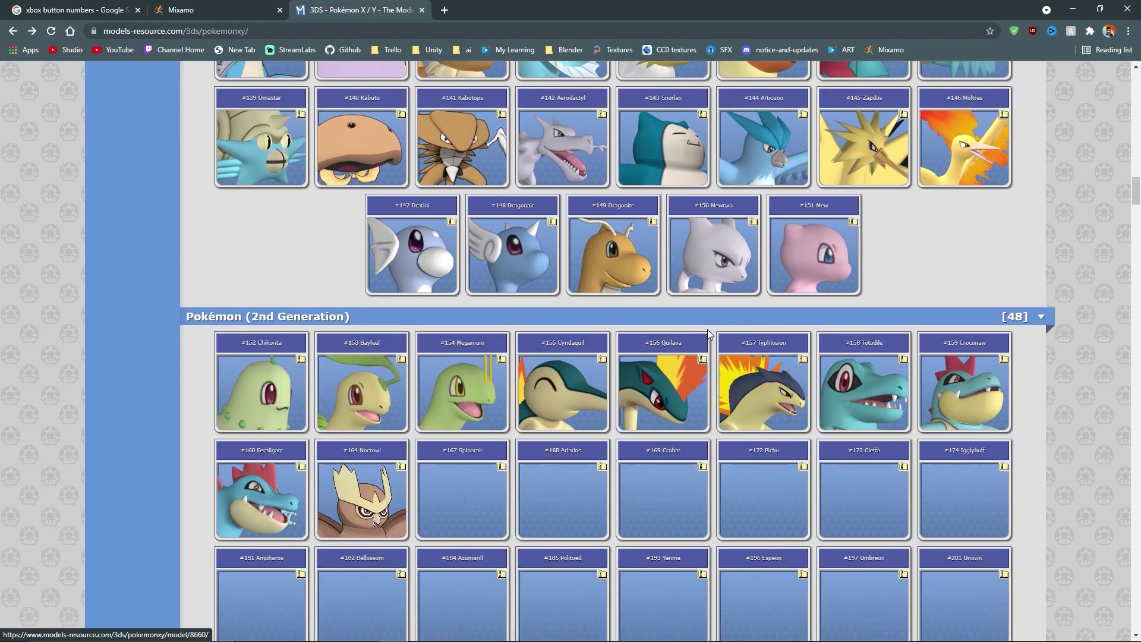
In the browser, look through the Pokémon X / Y models on The Models Resource and the free Pokémon models on Free3D.
{"action": "scroll", "coordinate": [708, 329], "scroll_direction": "down", "scroll_amount": 1}
{"action": "scroll", "coordinate": [714, 324], "scroll_direction": "down", "scroll_amount": 5}
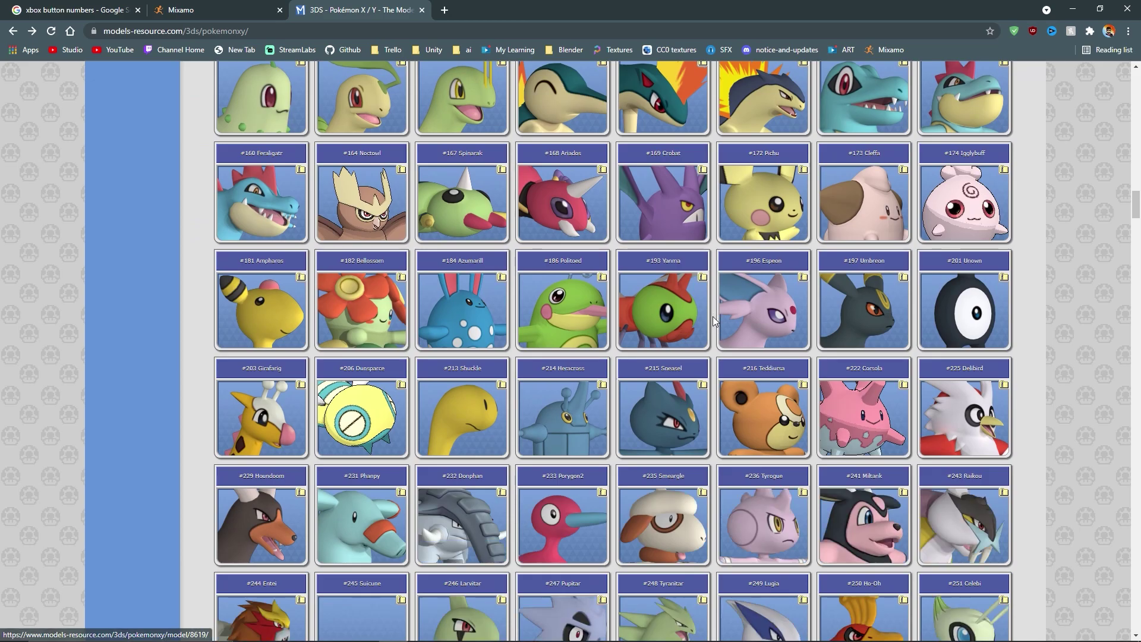
{"action": "scroll", "coordinate": [713, 321], "scroll_direction": "down", "scroll_amount": 15}
{"action": "scroll", "coordinate": [714, 317], "scroll_direction": "up", "scroll_amount": 7}
{"action": "key", "text": "alt+Left"}
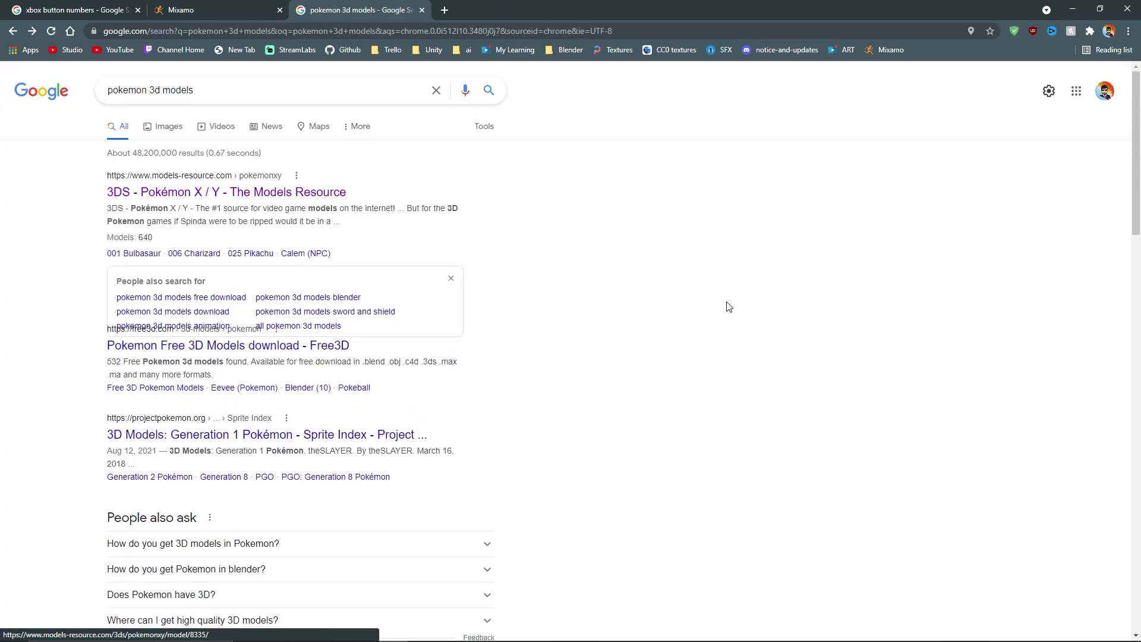
{"action": "key", "text": "alt+Right"}
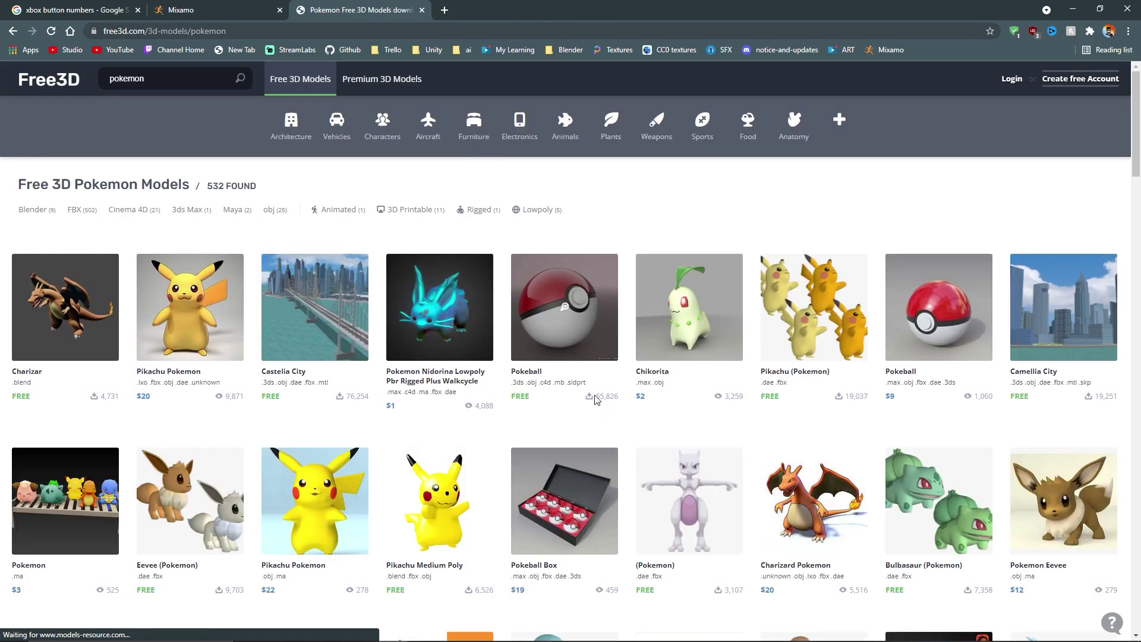
{"action": "key", "text": "alt+Left"}
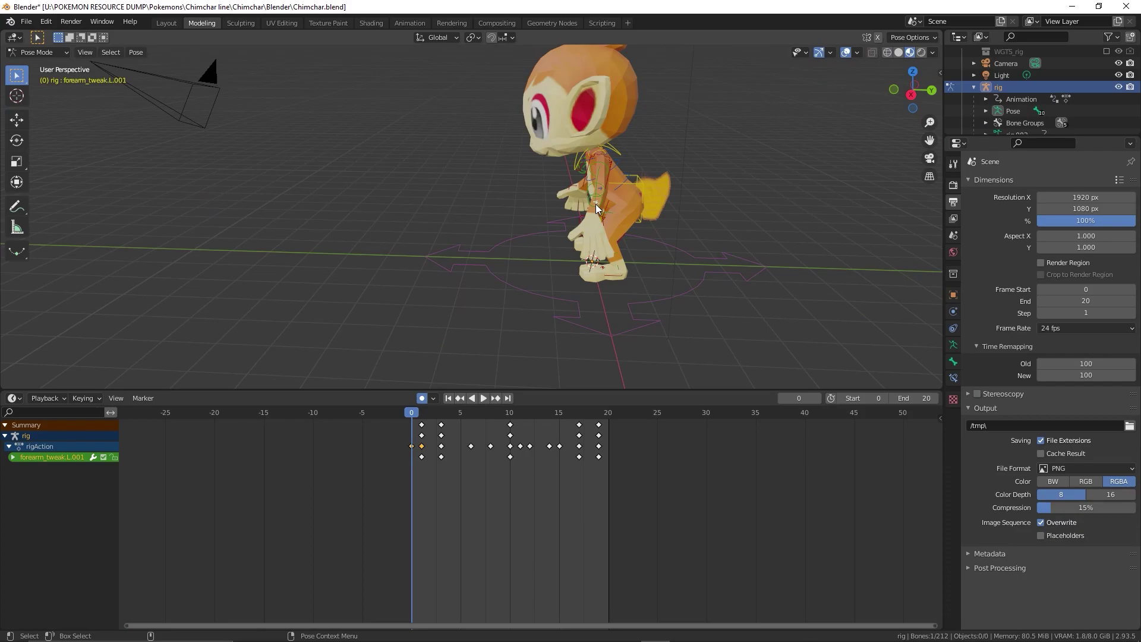
In Blender, move Chimchar's forearm_tweak.L.001 bone at frame 0 and play back the Chimchar and Turtwig animations.
{"action": "key", "text": "g"}
{"action": "left_click", "coordinate": [599, 205]}
{"action": "middle_click_drag", "start_coordinate": [600, 205], "coordinate": [741, 201]}
{"action": "left_click", "coordinate": [483, 399]}
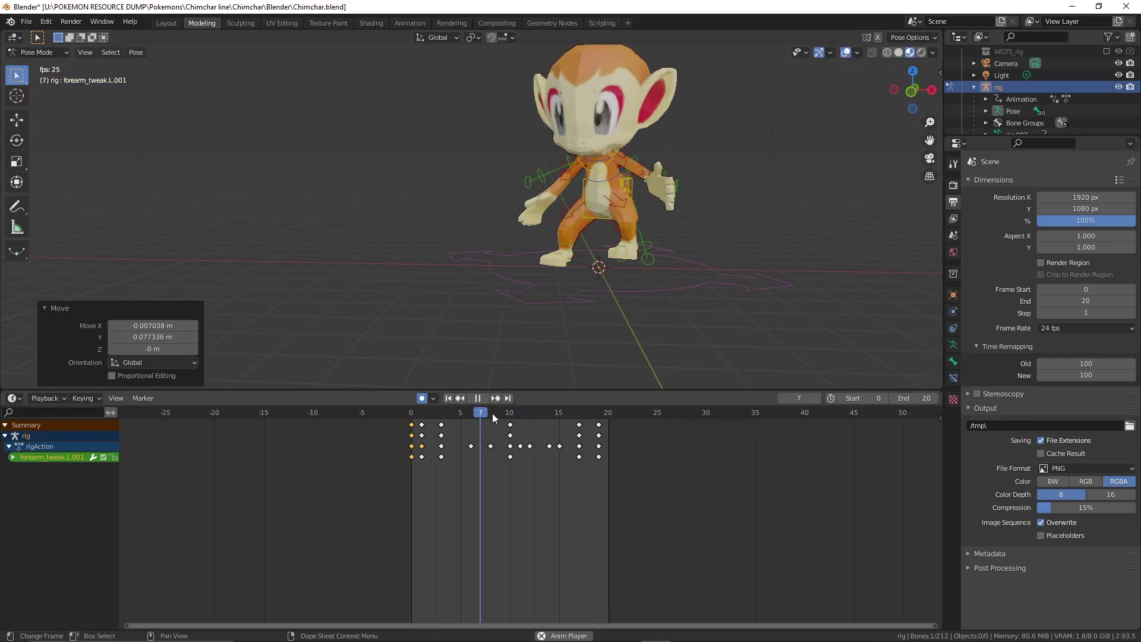
{"action": "key", "text": "Escape"}
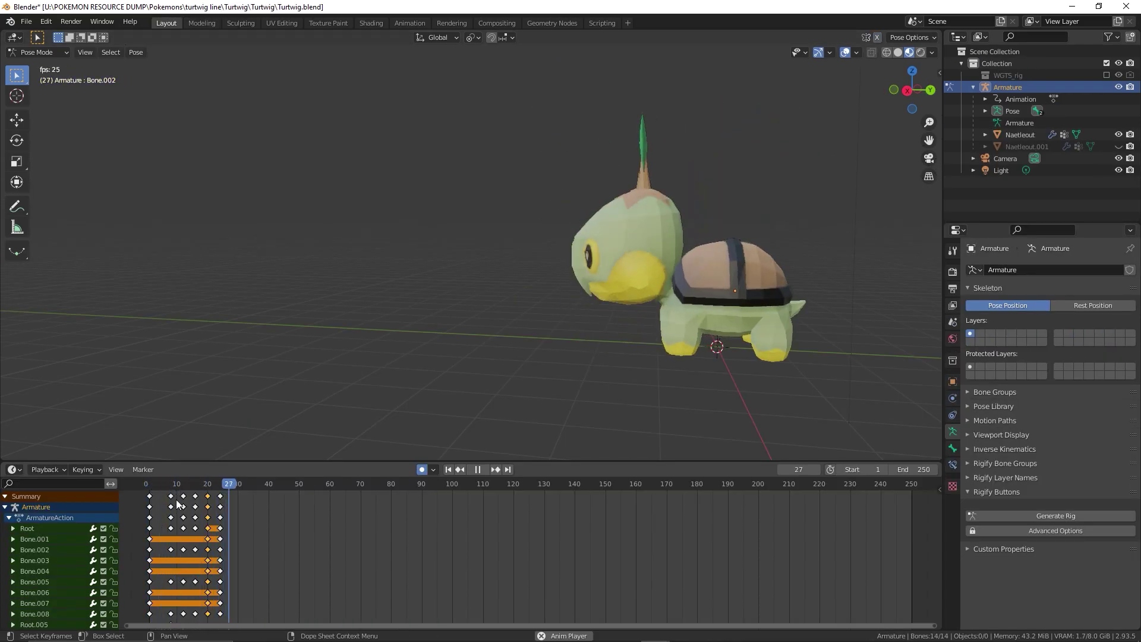
{"action": "key", "text": "space"}
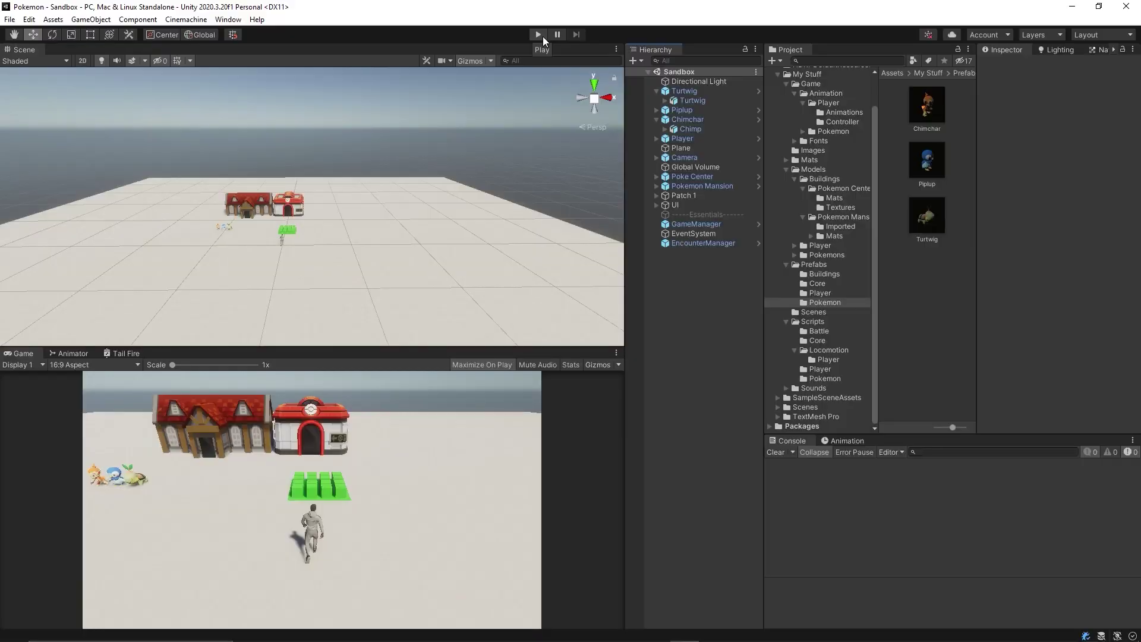
In Unity, play-test the Sandbox scene's grass encounters, choosing Attack in battle and expanding the Battle Area scene in the Hierarchy.
{"action": "left_click", "coordinate": [544, 37]}
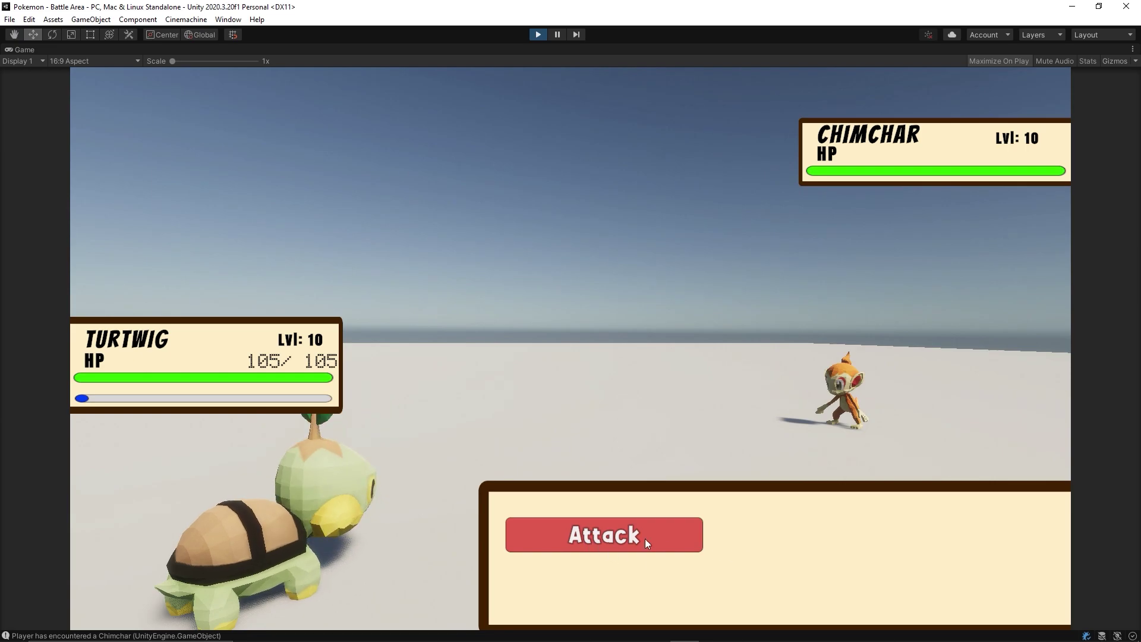
{"action": "left_click", "coordinate": [618, 535]}
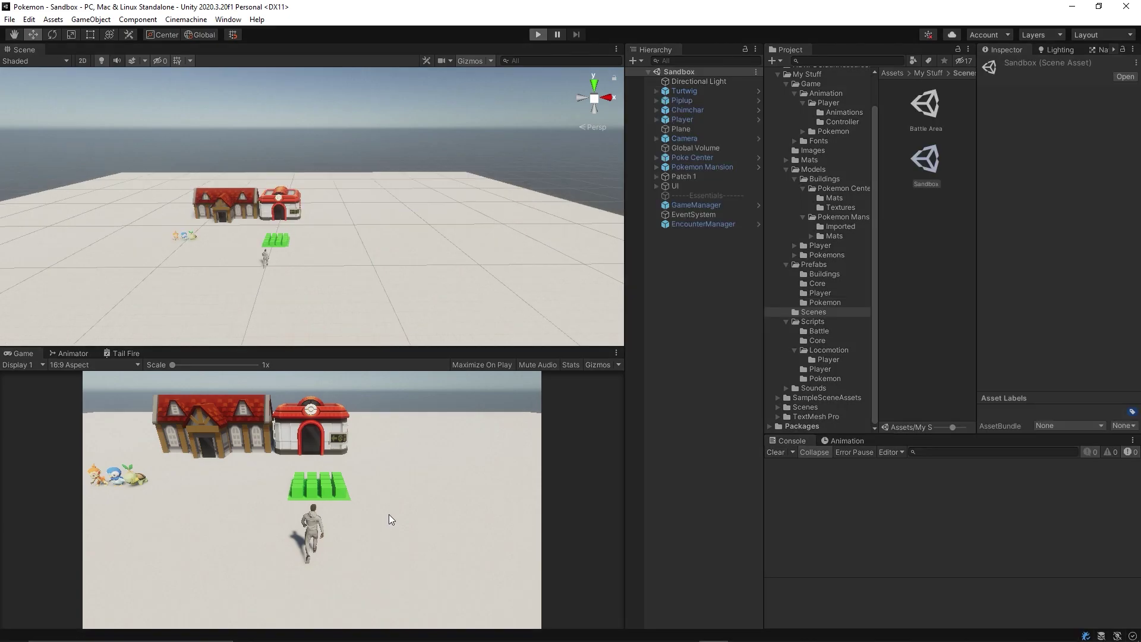
{"action": "key", "text": "w"}
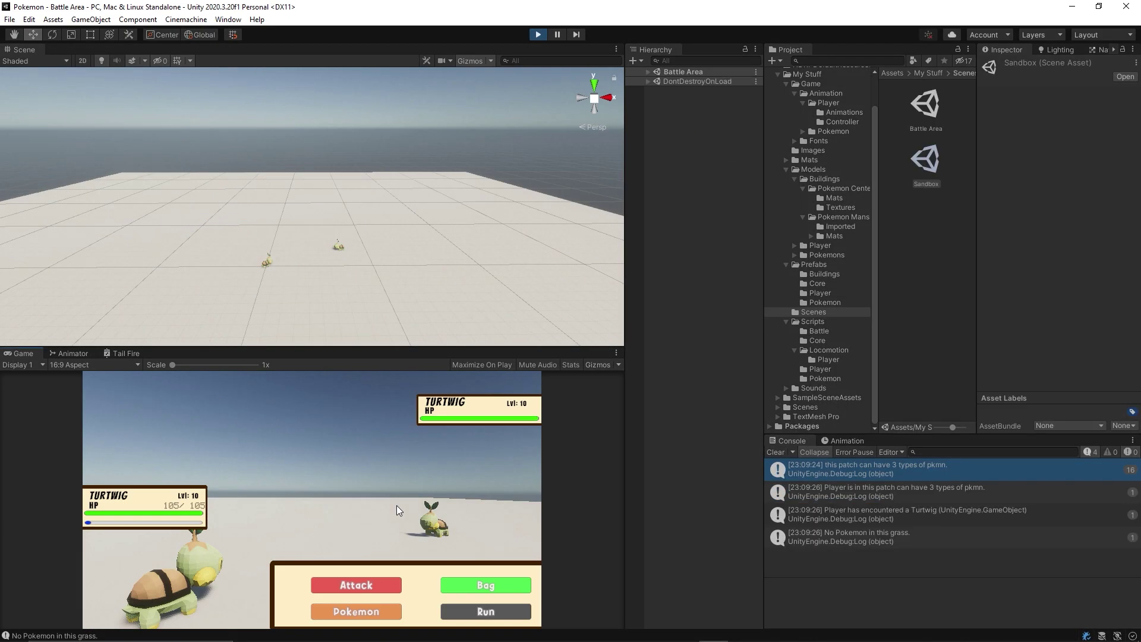
{"action": "left_click", "coordinate": [647, 72]}
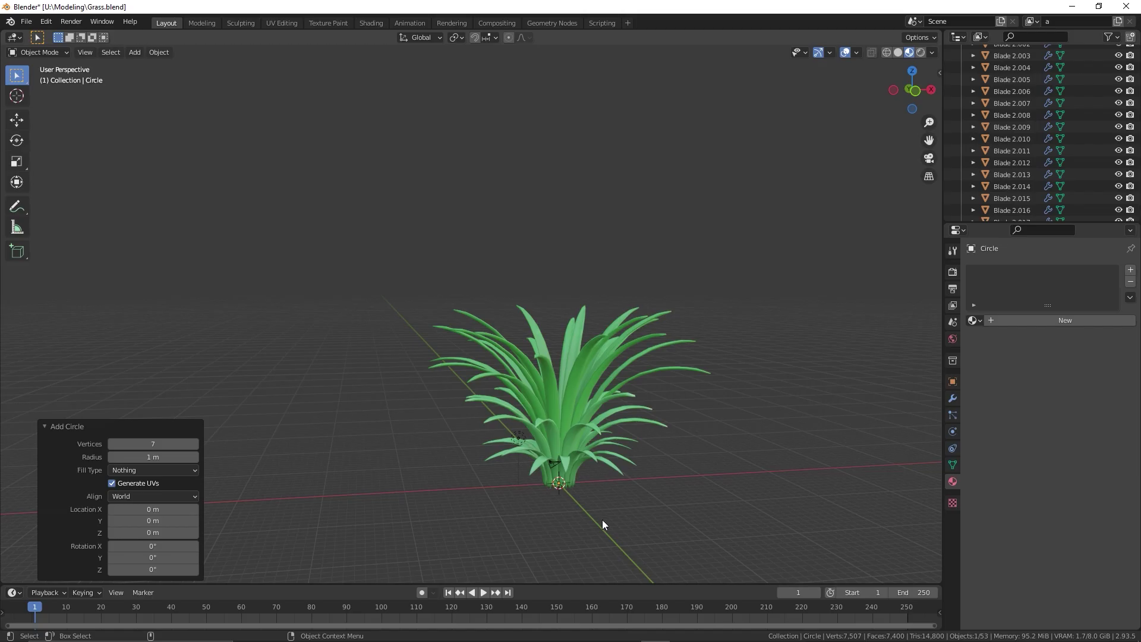
{"action": "key", "text": "s"}
{"action": "left_click", "coordinate": [252, 421]}
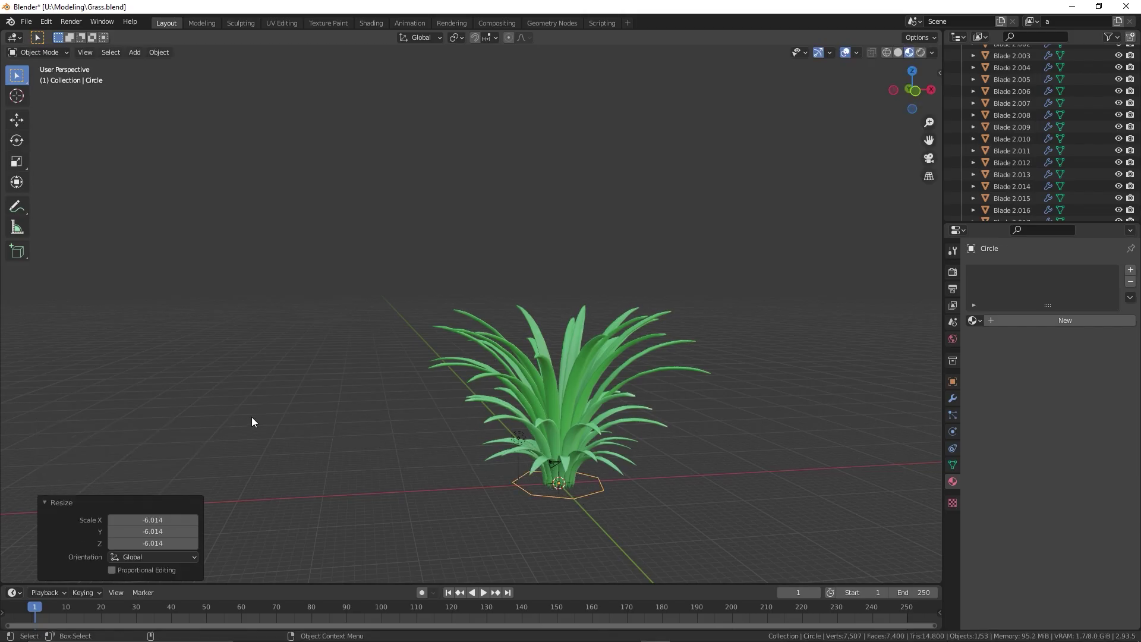
{"action": "key", "text": "Delete"}
In Blender, add a UV sphere with 6 segments and 7 rings at the base of the grass and scale it up.
{"action": "key", "text": "shift+a"}
{"action": "mouse_move", "coordinate": [253, 399]}
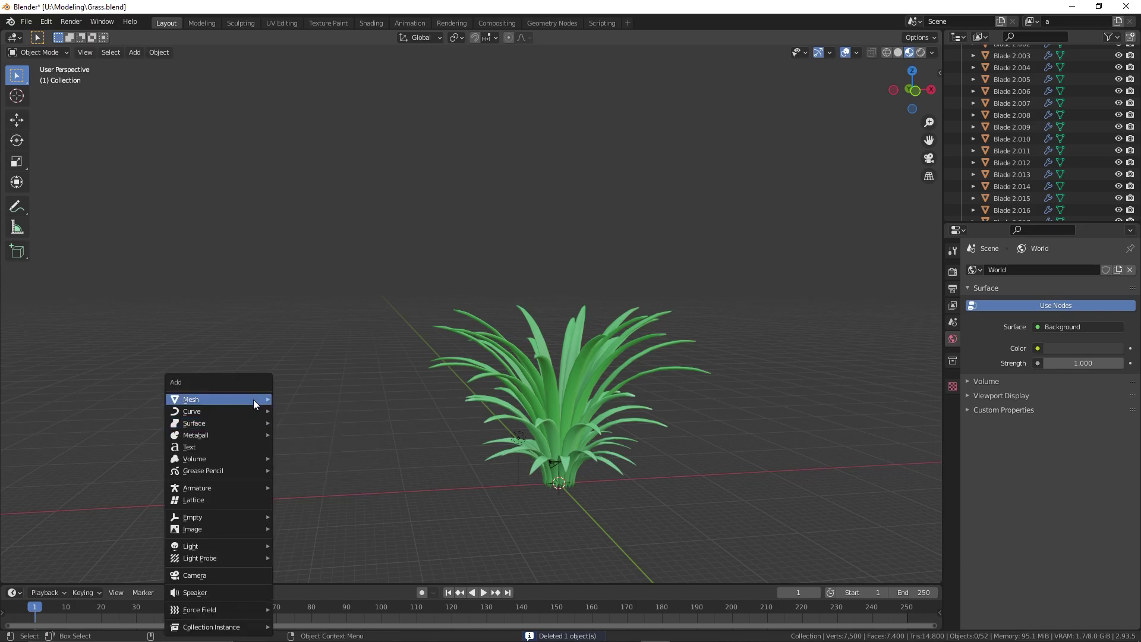
{"action": "left_click", "coordinate": [308, 434]}
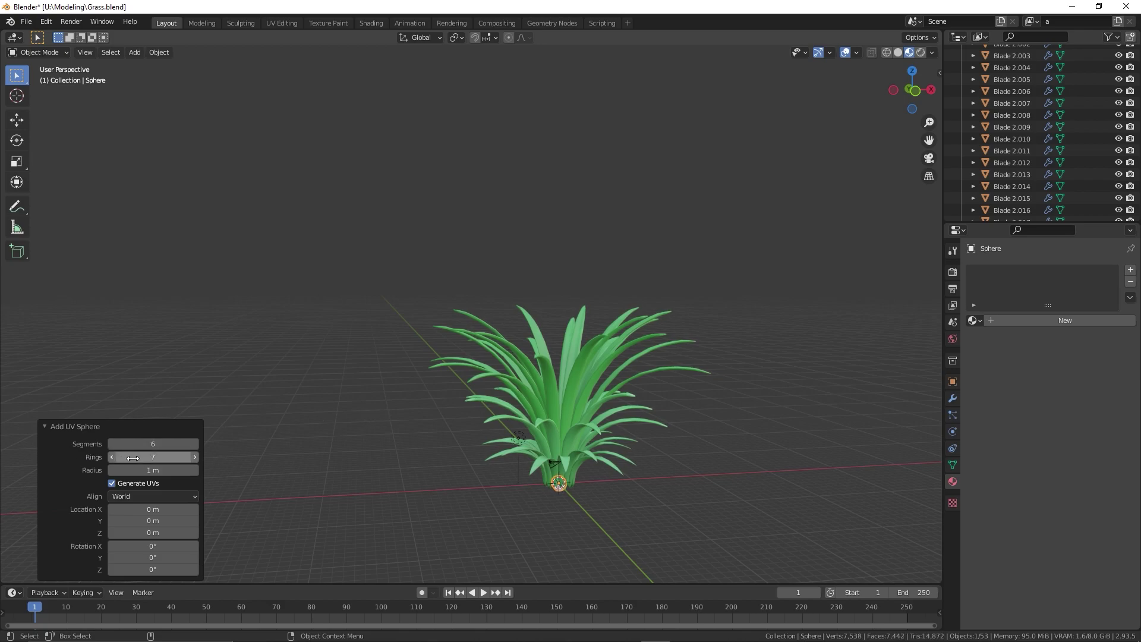
{"action": "key", "text": "s"}
{"action": "left_click", "coordinate": [867, 510]}
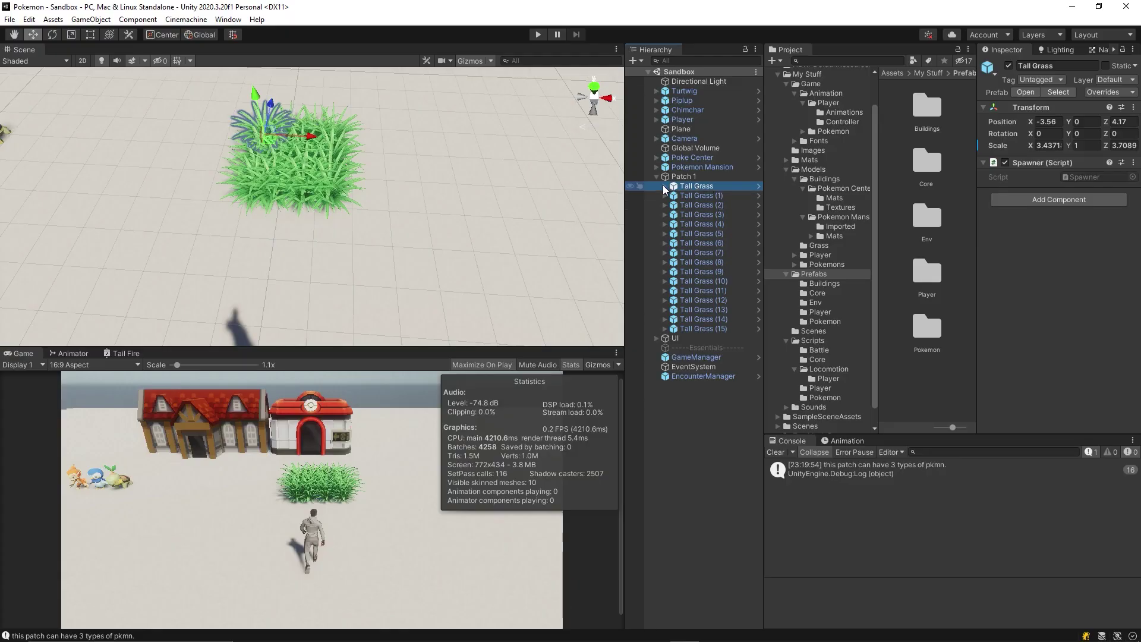
In Unity, focus on the first Tall Grass of Patch 1, play-test Sandbox into an encounter and open the battle's Pokemon list.
{"action": "double_click", "coordinate": [690, 187]}
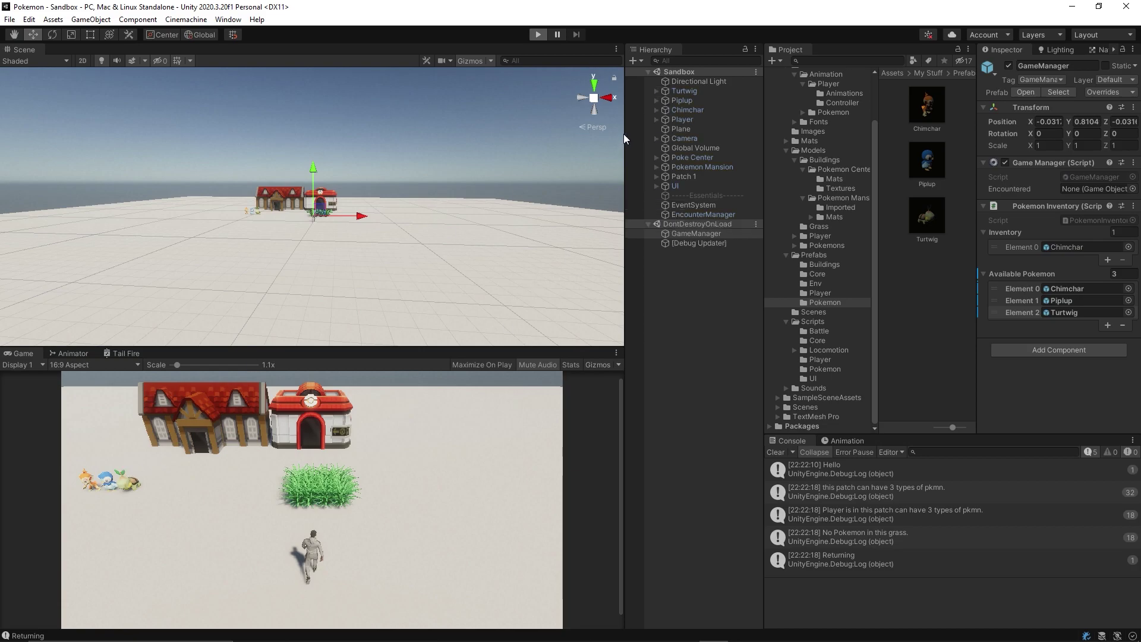
{"action": "left_click", "coordinate": [538, 33]}
{"action": "key", "text": "w"}
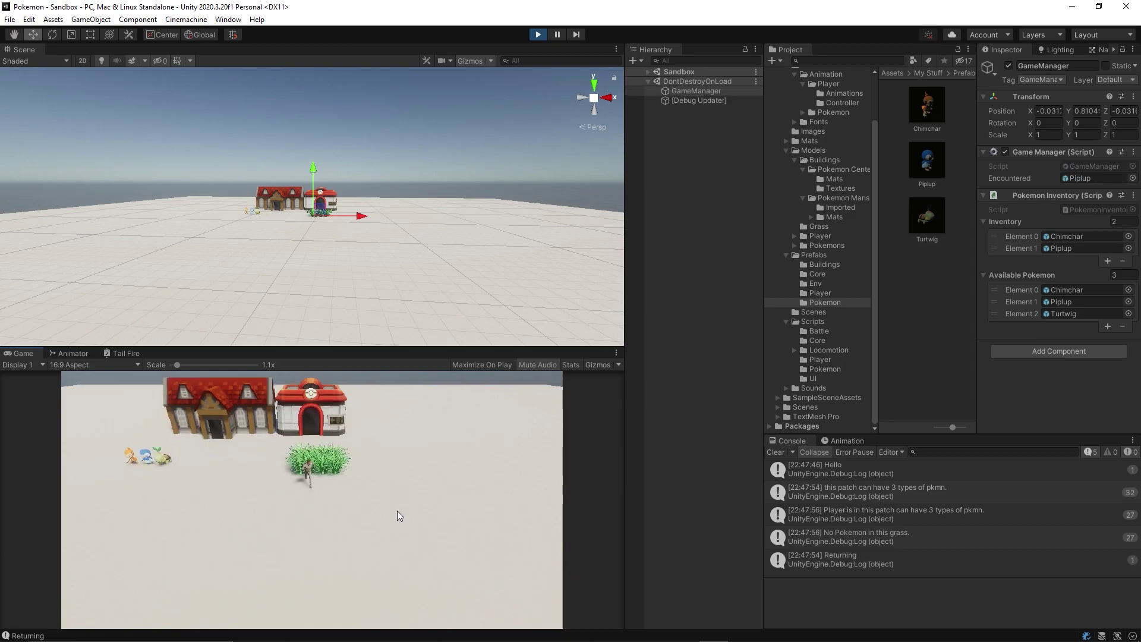
{"action": "left_click", "coordinate": [360, 608]}
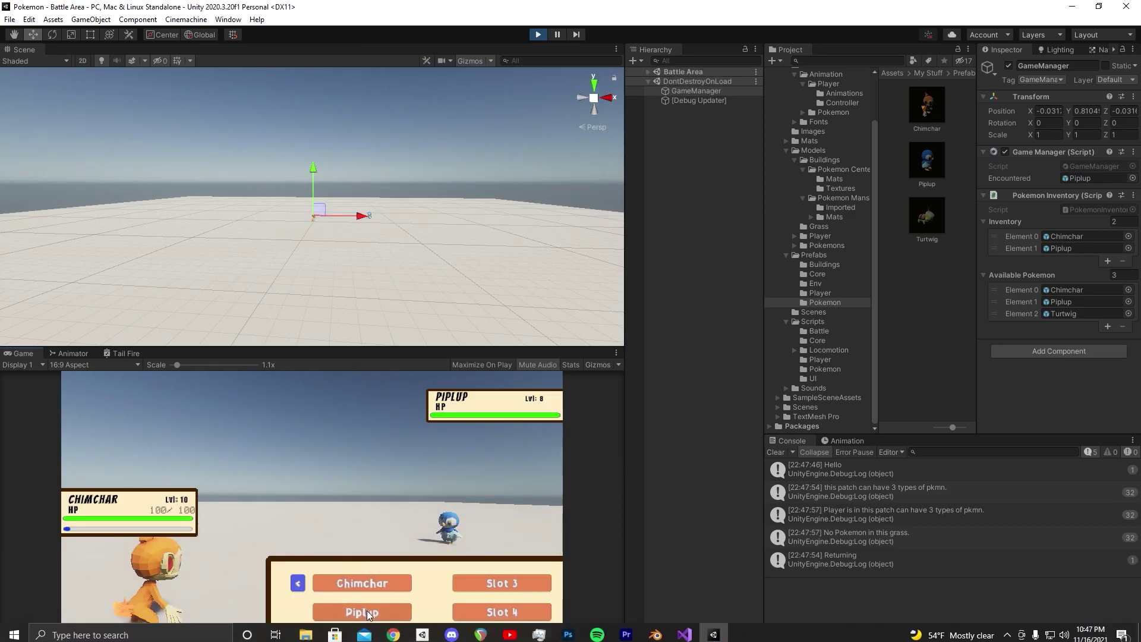
Return to the battle options and catch the wild Piplup with an item from the Bag.
{"action": "left_click", "coordinate": [299, 584]}
{"action": "left_click", "coordinate": [504, 583]}
{"action": "left_click", "coordinate": [497, 582]}
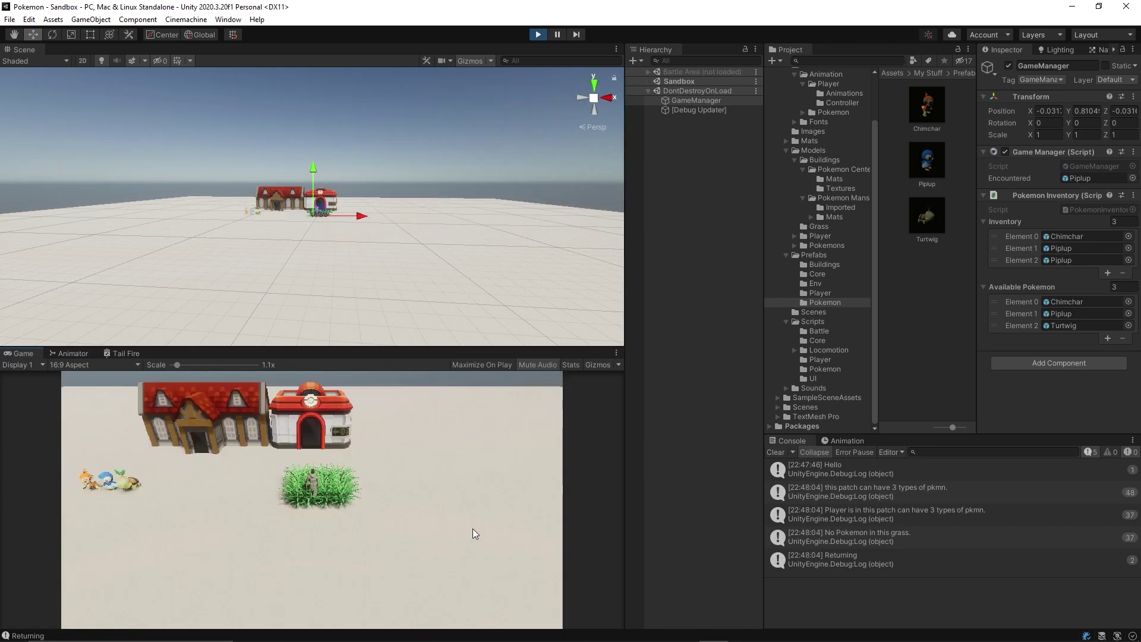
Walk the player around the tall grass until another battle starts and open the Pokemon list.
{"action": "key", "text": "s"}
{"action": "key", "text": "d"}
{"action": "key", "text": "w"}
{"action": "key", "text": "a"}
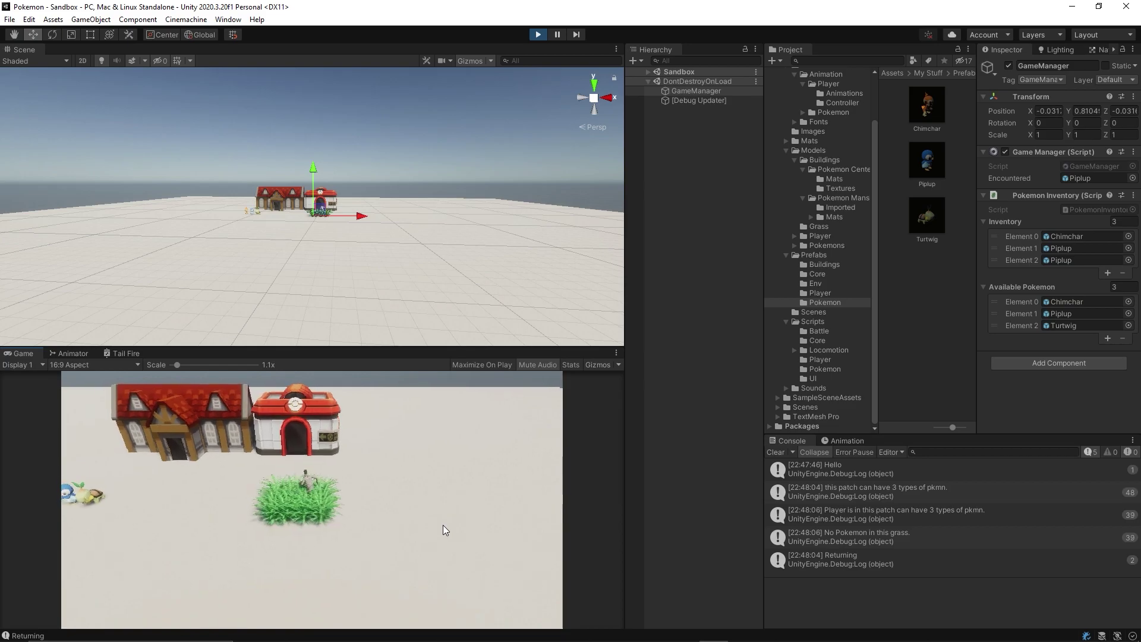
{"action": "left_click", "coordinate": [373, 613]}
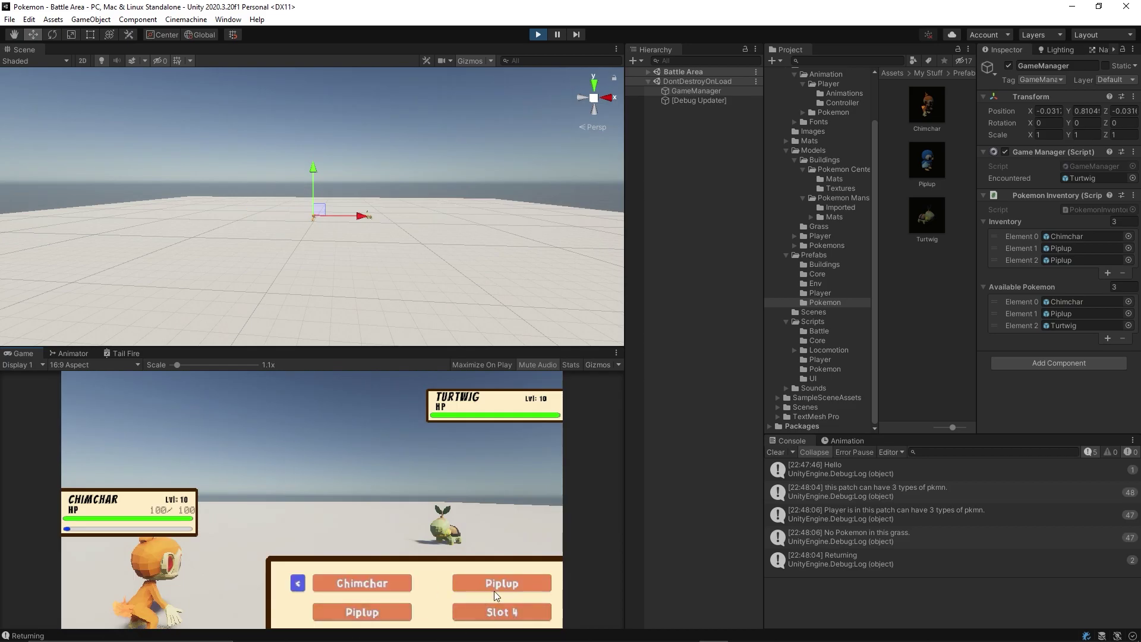
Catch the wild Turtwig with an item from the Bag and stop the play-test.
{"action": "left_click", "coordinate": [302, 584]}
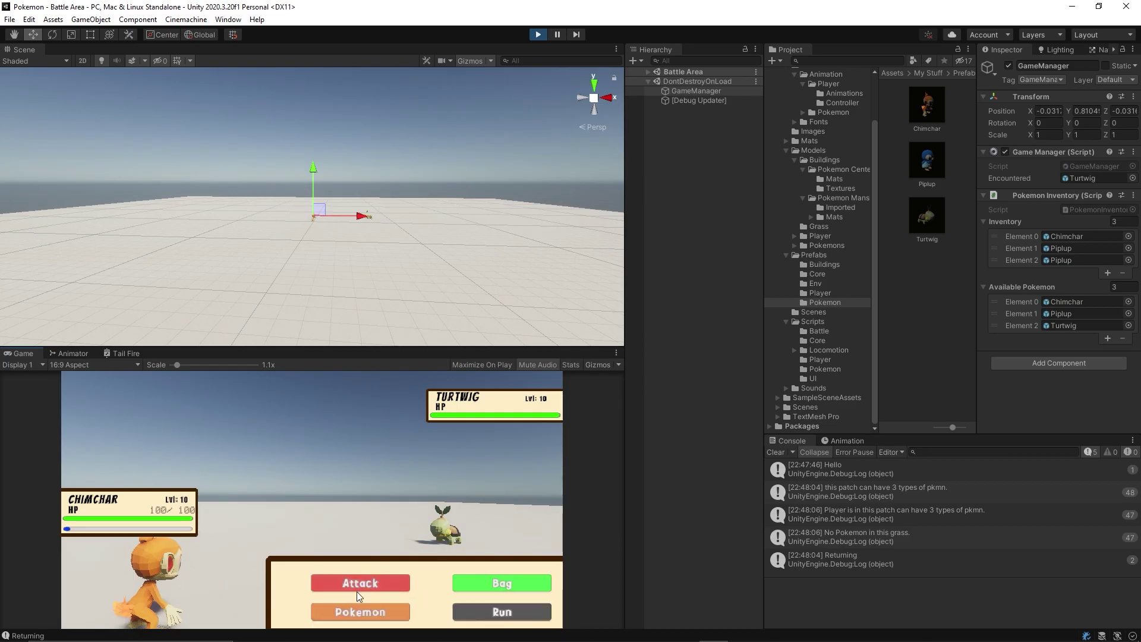
{"action": "left_click", "coordinate": [490, 587]}
{"action": "left_click", "coordinate": [523, 589]}
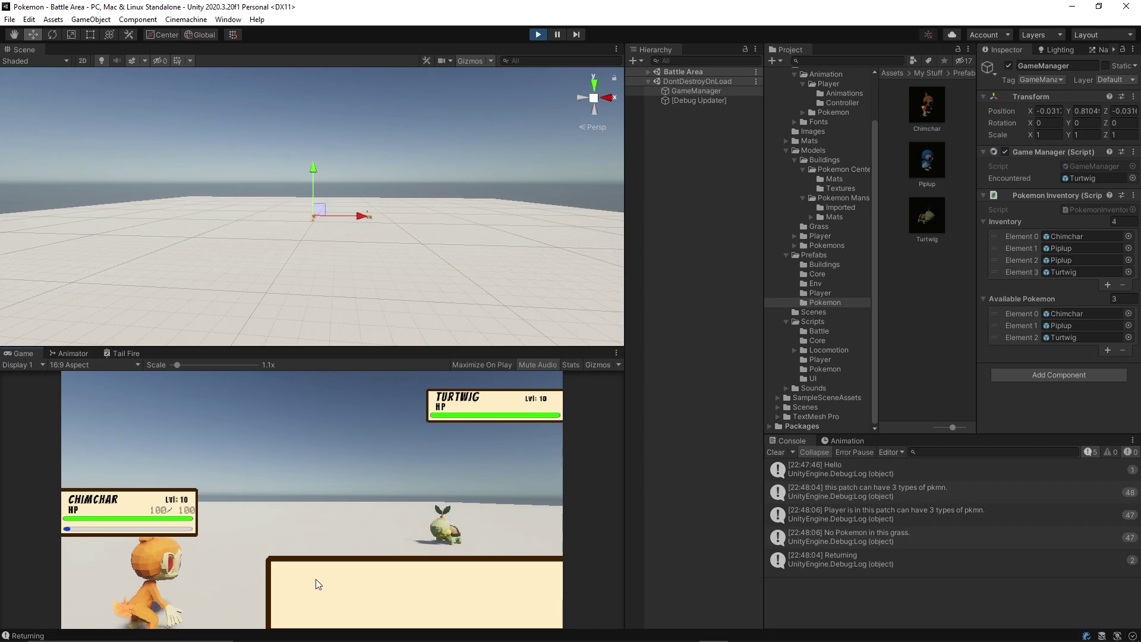
{"action": "left_click", "coordinate": [538, 35]}
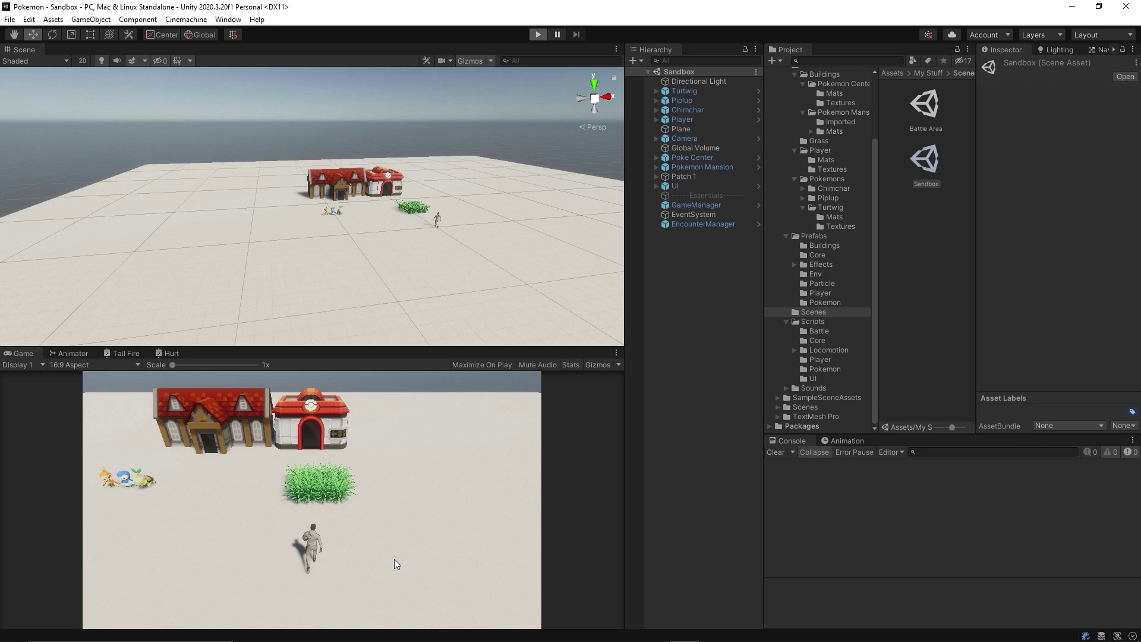
Play-test the Sandbox scene and walk the player around the grass patch to trigger an encounter.
{"action": "key", "text": "ctrl+p"}
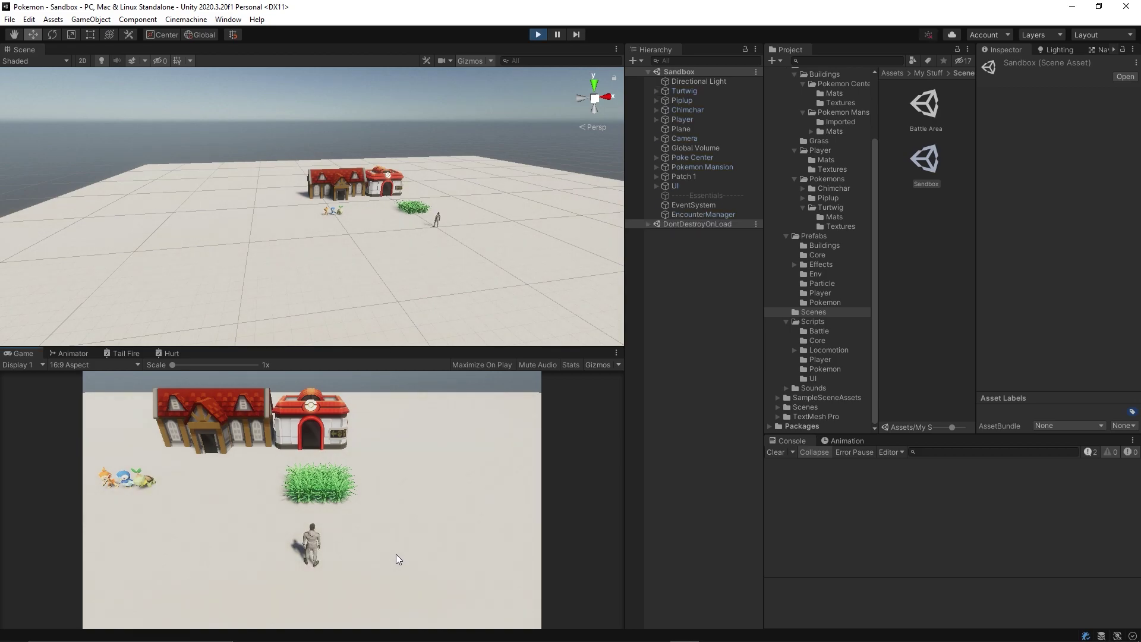
{"action": "key", "text": "w"}
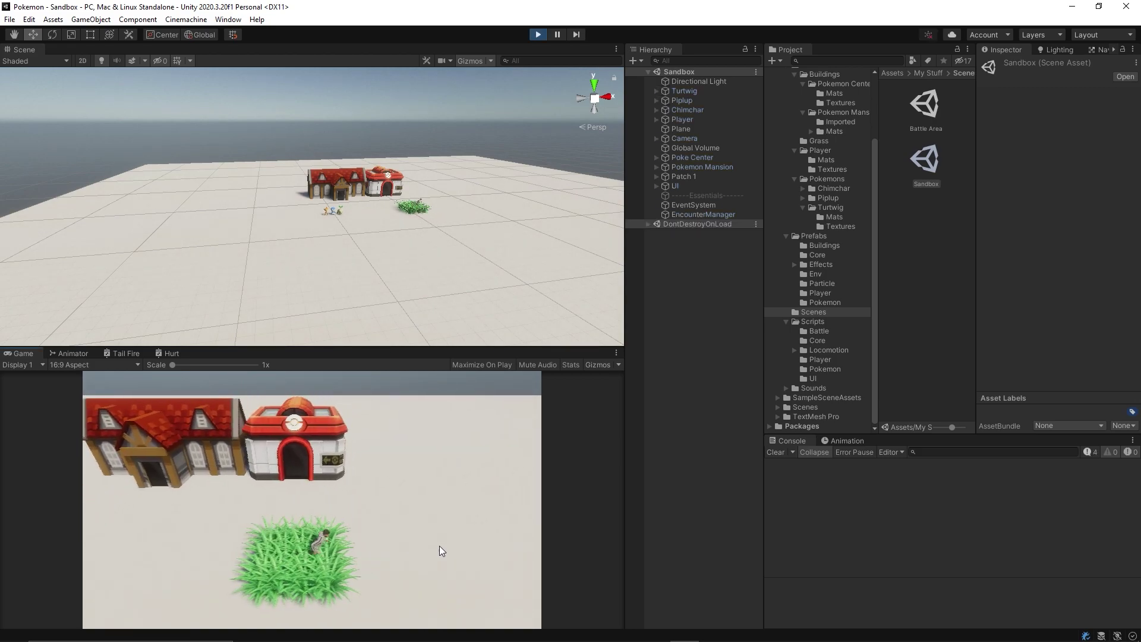
{"action": "key", "text": "s"}
{"action": "key", "text": "a"}
{"action": "key", "text": "w"}
{"action": "key", "text": "d"}
{"action": "key", "text": "a"}
{"action": "key", "text": "s"}
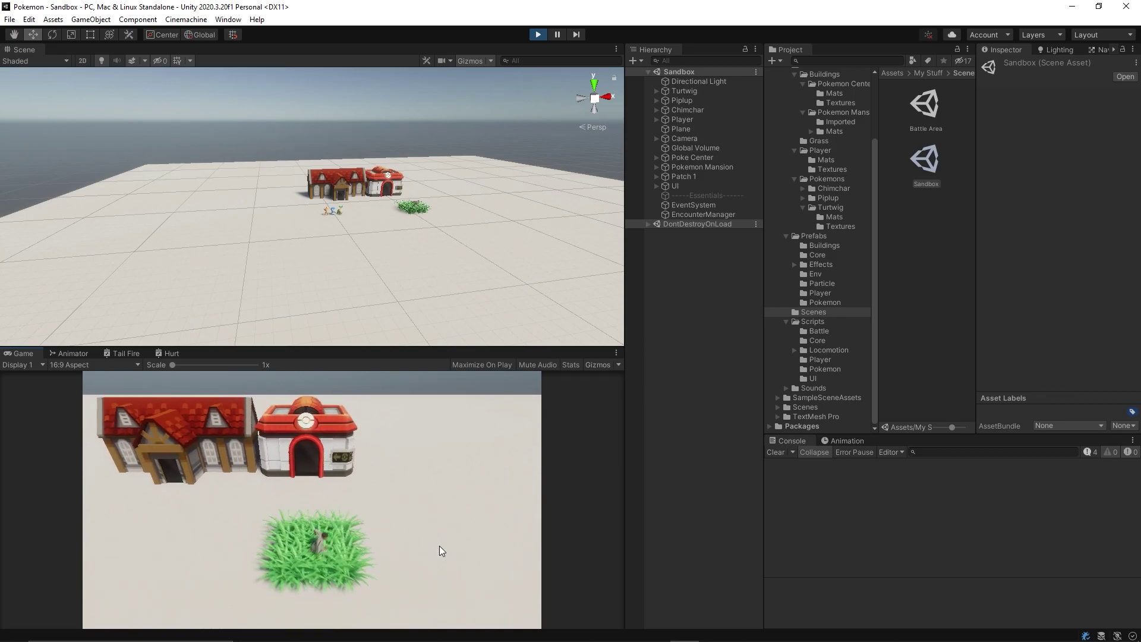
Test the battle attacks against the wild Turtwig by using RazorLeaf, EarthQuake and GigaDrain.
{"action": "left_click", "coordinate": [368, 576]}
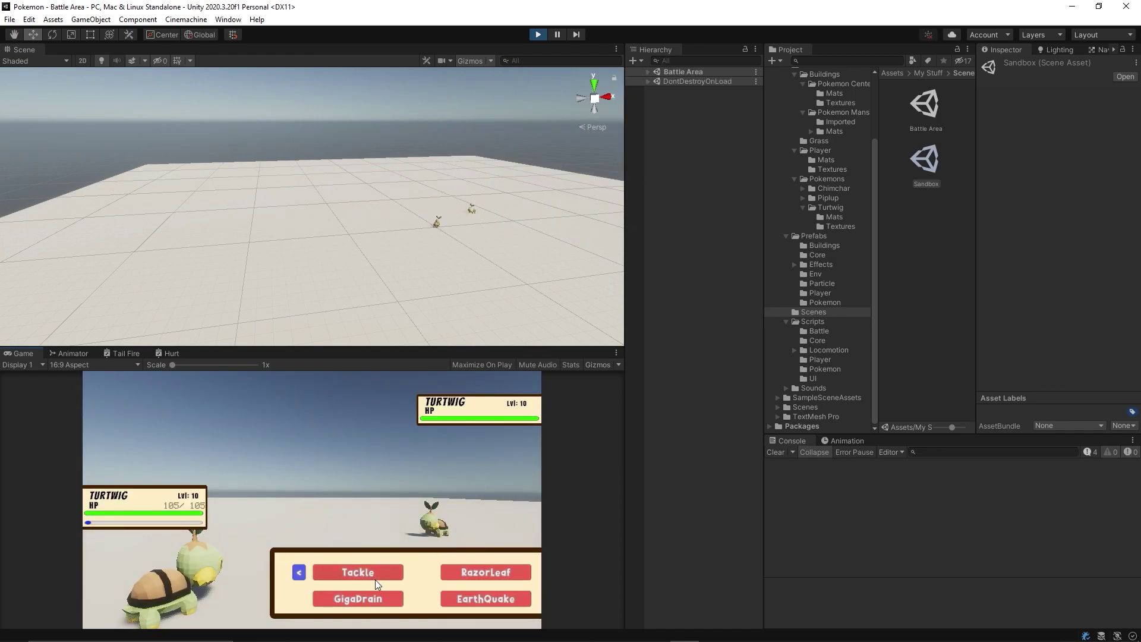
{"action": "left_click", "coordinate": [299, 573]}
{"action": "left_click", "coordinate": [361, 575]}
{"action": "left_click", "coordinate": [488, 577]}
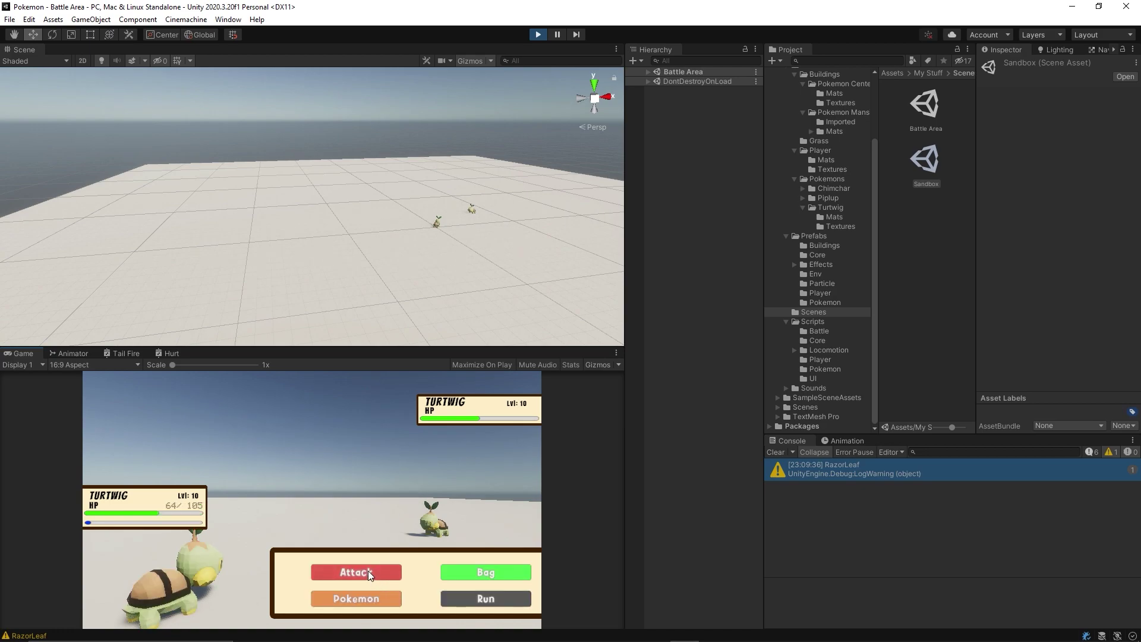
{"action": "left_click", "coordinate": [368, 571]}
{"action": "left_click", "coordinate": [484, 598]}
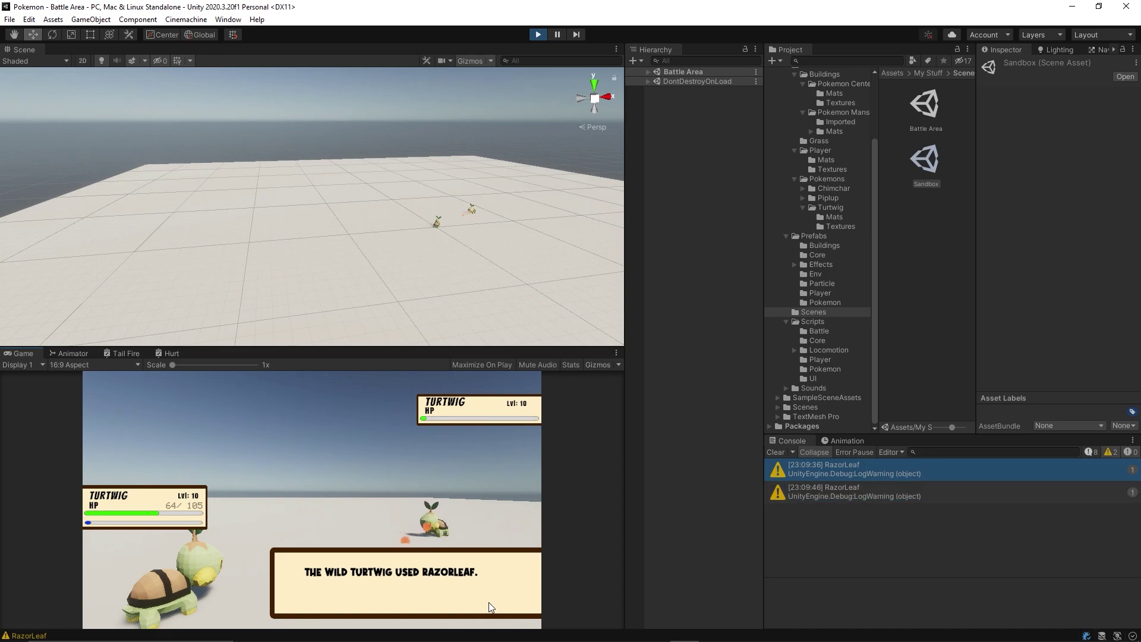
{"action": "left_click", "coordinate": [377, 576]}
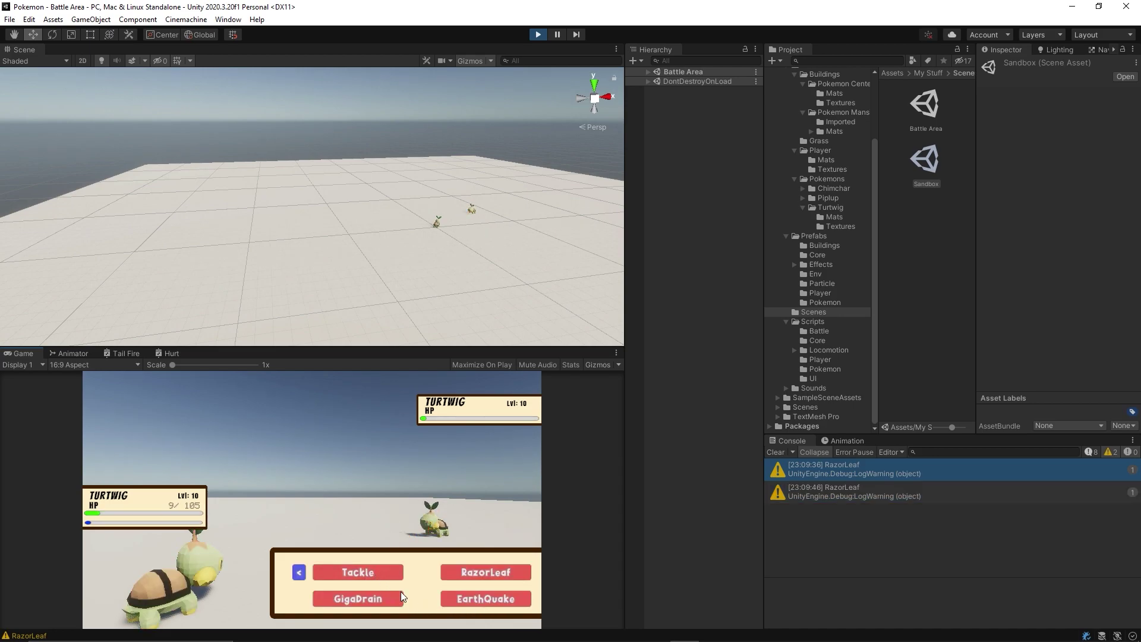
{"action": "left_click", "coordinate": [364, 600]}
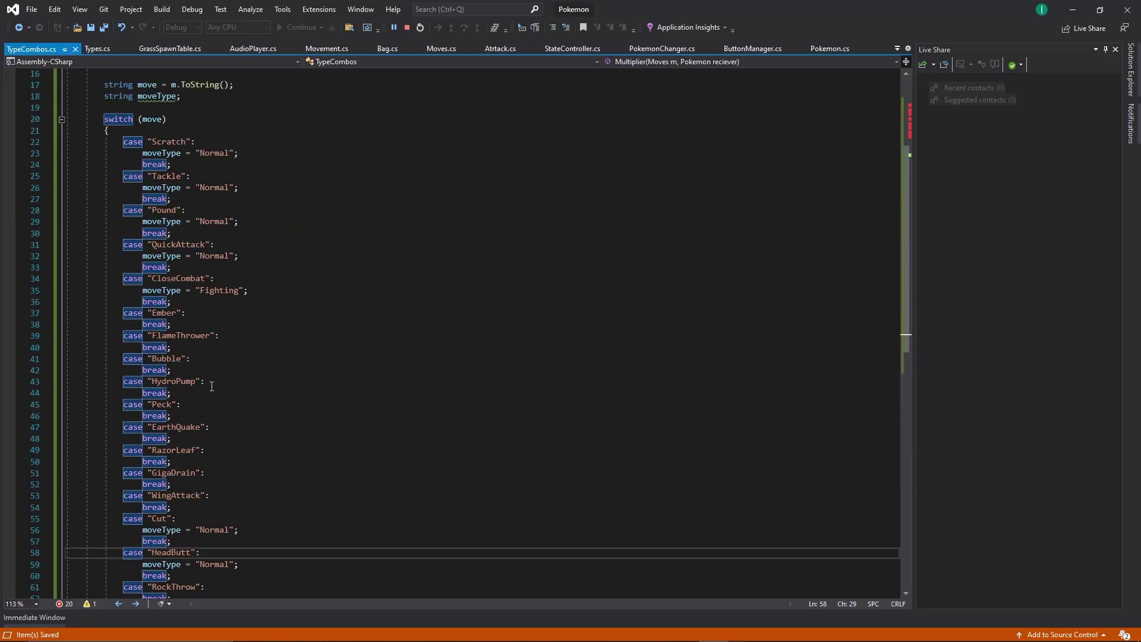
In Visual Studio, complete the missing moveType assignments in the TypeCombos.cs switch with "Fire", "Water", "Flying", "Grass" and "Ground".
{"action": "scroll", "coordinate": [217, 572], "scroll_direction": "down", "scroll_amount": 3}
{"action": "type", "text": "moveType = \"Ground\";"}
{"action": "scroll", "coordinate": [224, 517], "scroll_direction": "down", "scroll_amount": 8}
Below the switch, declare string playerType = reciever.type.ToString() and int mult = 1.
{"action": "type", "text": "string player"}
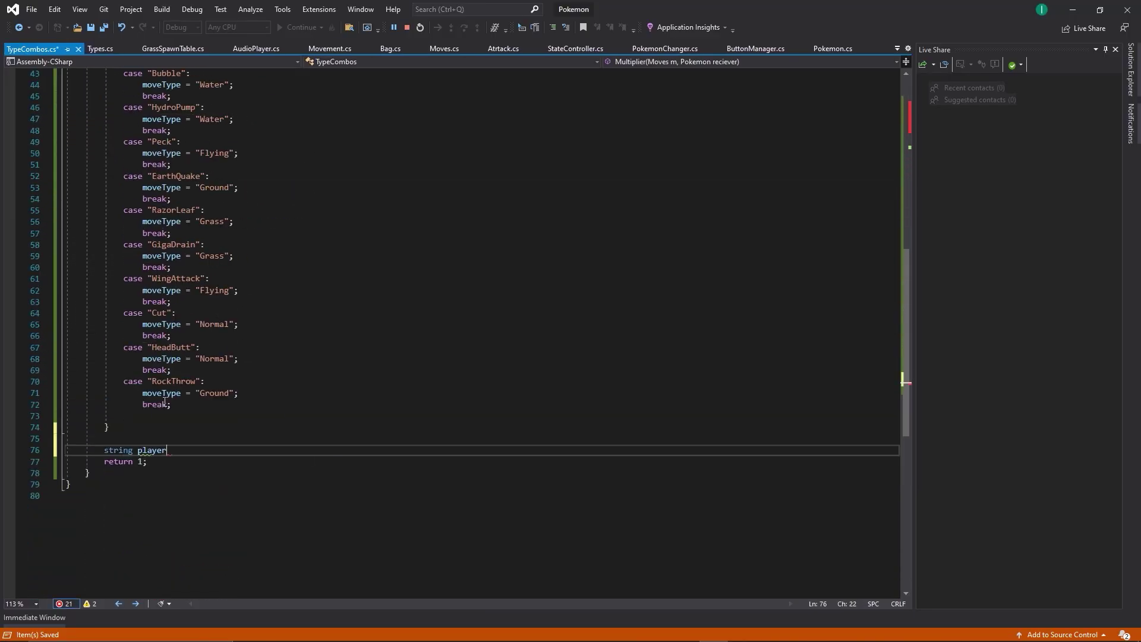
{"action": "type", "text": "Type = reciever.type;.ToString()"}
{"action": "key", "text": "Return"}
{"action": "key", "text": "Return"}
{"action": "type", "text": "int mult = 1;"}
Make the Multiplier method return mult and save the script.
{"action": "scroll", "coordinate": [357, 550], "scroll_direction": "down", "scroll_amount": 2}
{"action": "double_click", "coordinate": [140, 530]}
{"action": "type", "text": "mult"}
{"action": "key", "text": "ctrl+s"}
Add an if statement below mult that checks for playerType "Fire" with moveType "Water" or "Ground", with an empty body.
{"action": "left_click", "coordinate": [169, 496]}
{"action": "key", "text": "Return"}
{"action": "key", "text": "Return"}
{"action": "type", "text": "if("}
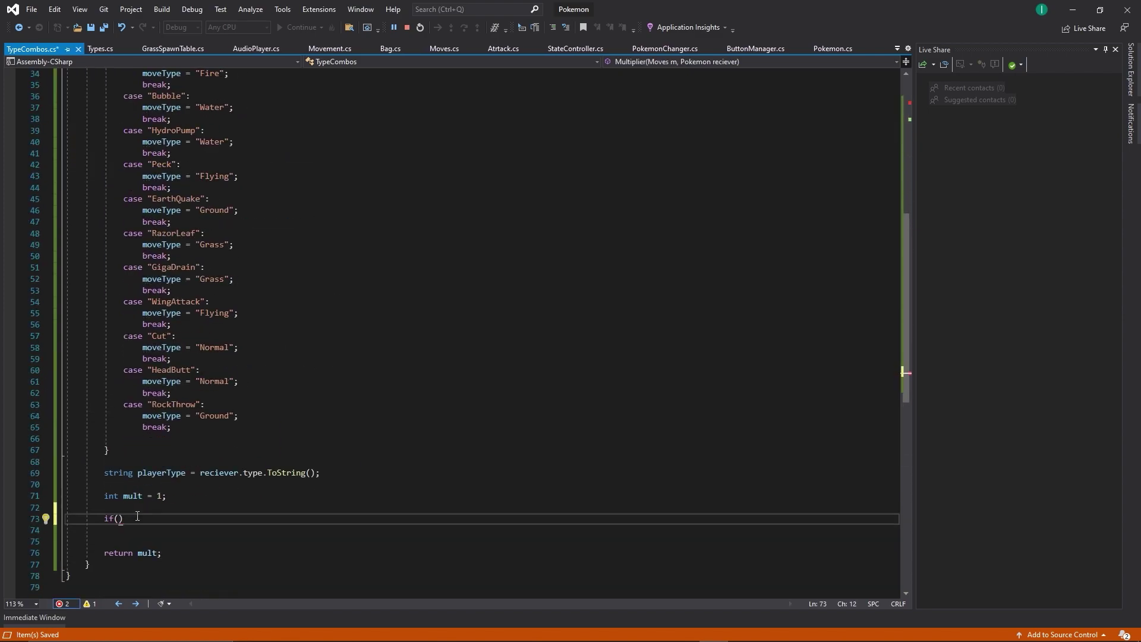
{"action": "type", "text": "playerType.Equals(\"Fire\") &&( moveType.Equals(\"Water\")"}
{"action": "scroll", "coordinate": [248, 189], "scroll_direction": "up", "scroll_amount": 10}
{"action": "left_click", "coordinate": [247, 188]}
{"action": "scroll", "coordinate": [467, 395], "scroll_direction": "down", "scroll_amount": 13}
{"action": "type", "text": "|| moveType.Equals(\"Ground\"))){ }"}
Paste five copies of the type-check if statement and enter "Water" and "Grass" as types in the copies.
{"action": "key", "text": "ctrl+v"}
{"action": "key", "text": "ctrl+v"}
{"action": "key", "text": "ctrl+v"}
{"action": "key", "text": "ctrl+v"}
{"action": "key", "text": "ctrl+v"}
{"action": "type", "text": "Water"}
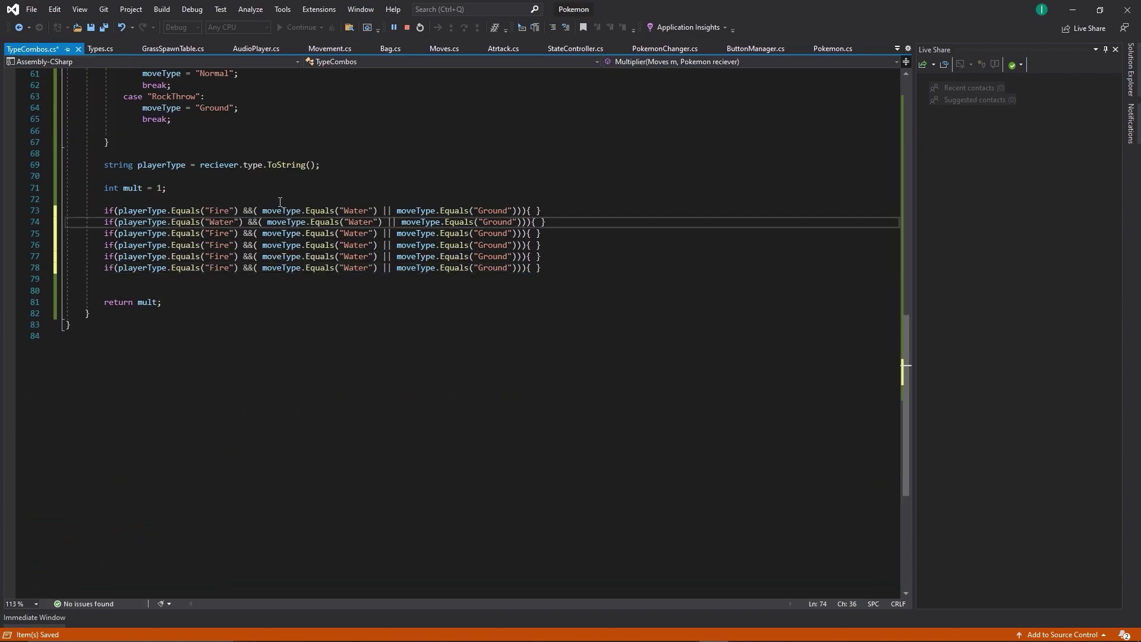
{"action": "type", "text": "Grass"}
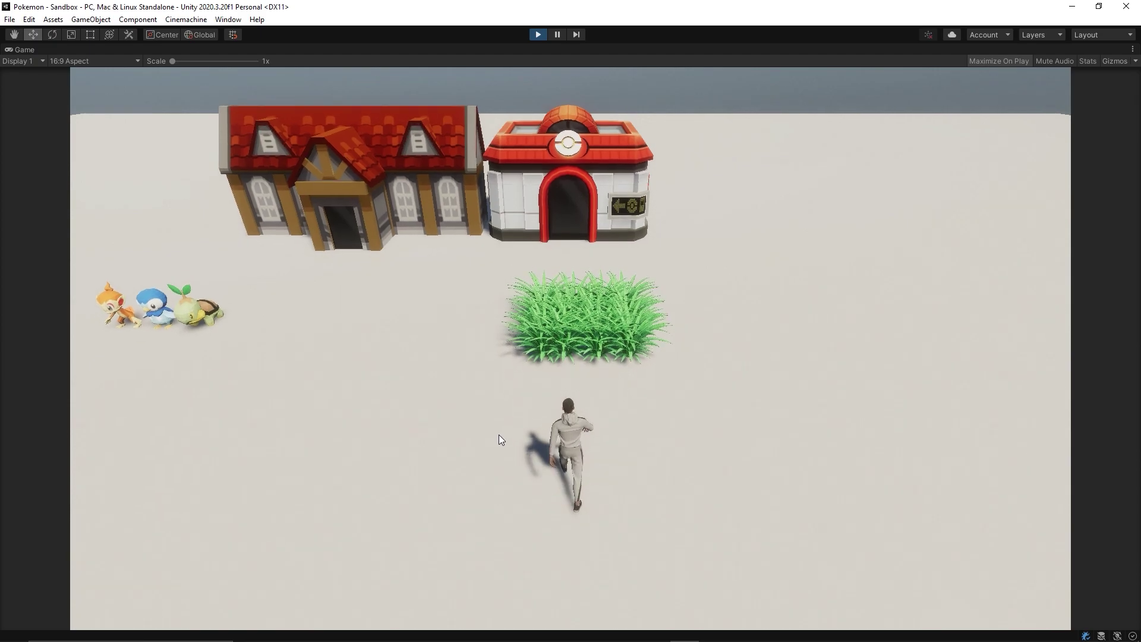
In Unity, walk the player through the grass into an encounter and attack the wild Turtwig with FlameThrower.
{"action": "key", "text": "w"}
{"action": "key", "text": "d"}
{"action": "key", "text": "s"}
{"action": "key", "text": "a"}
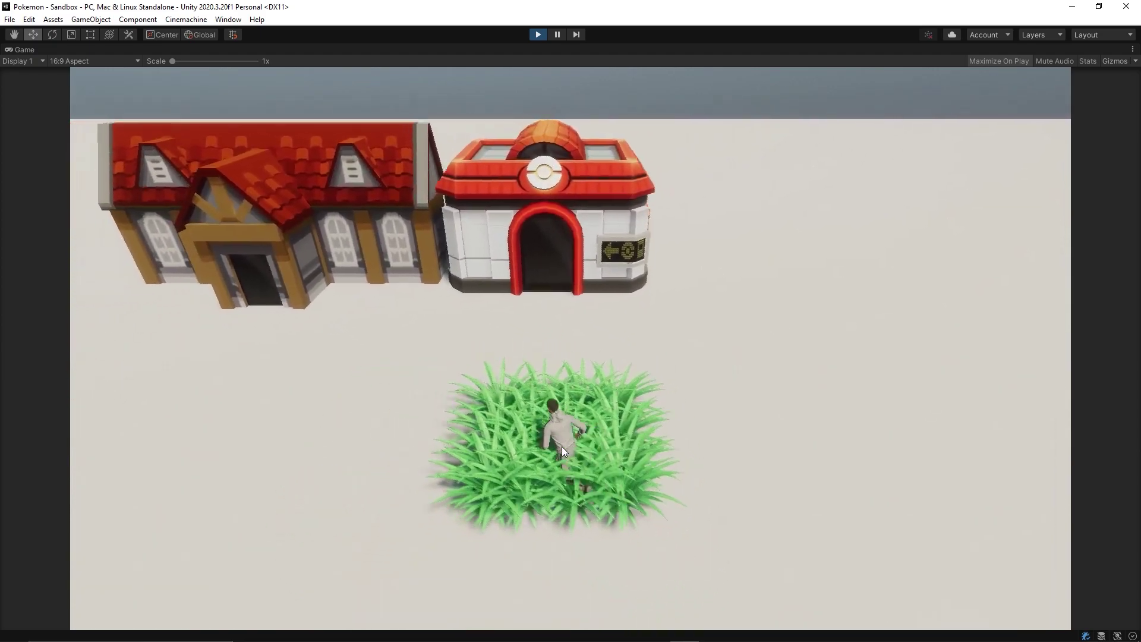
{"action": "key", "text": "d"}
{"action": "left_click", "coordinate": [673, 509]}
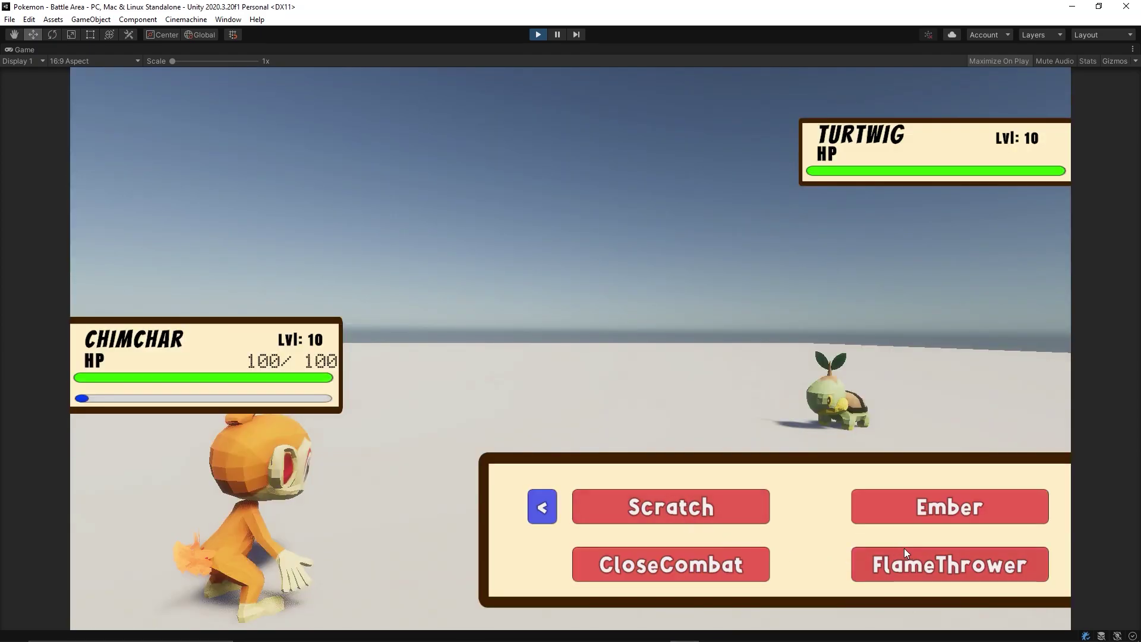
{"action": "left_click", "coordinate": [972, 568]}
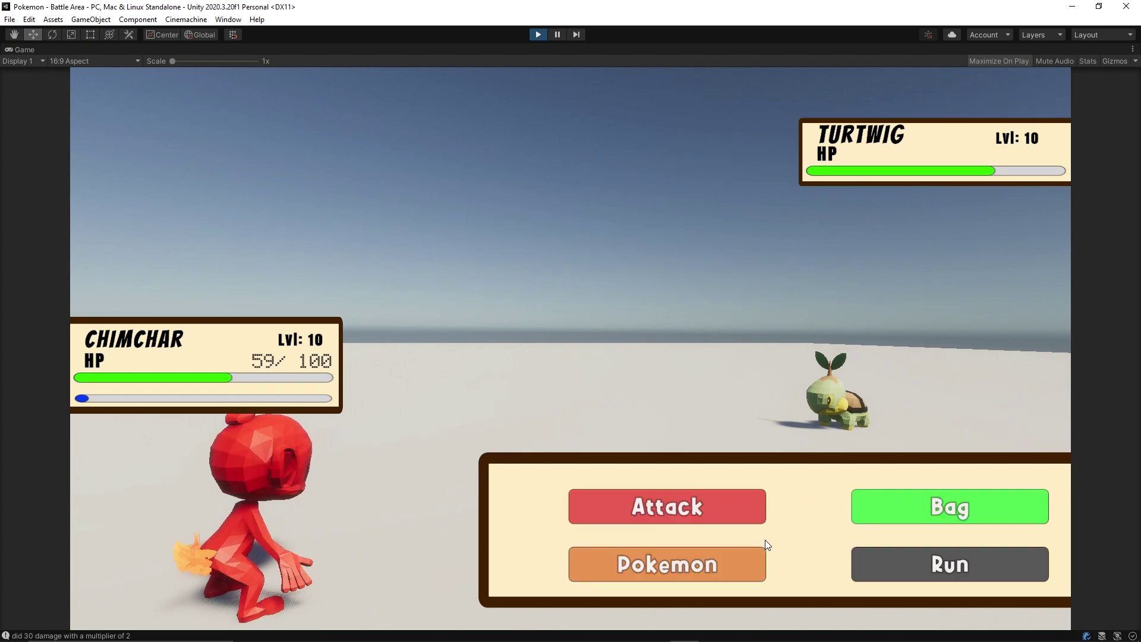
Attack the wild Turtwig with Ember and FlameThrower to test the type multipliers.
{"action": "left_click", "coordinate": [677, 523]}
{"action": "left_click", "coordinate": [964, 516]}
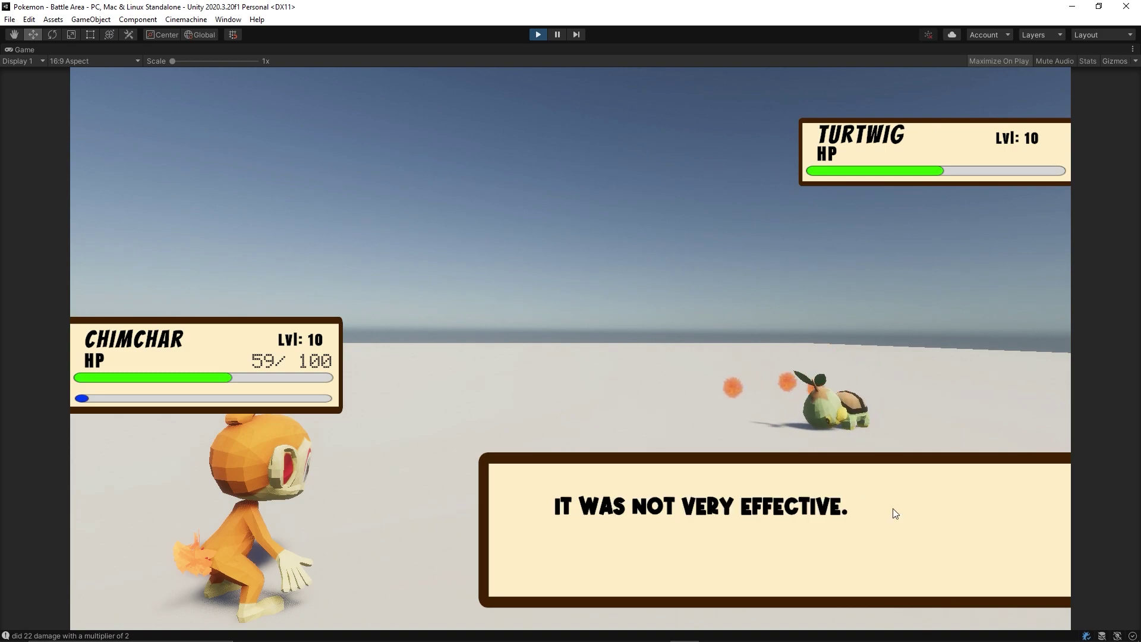
{"action": "left_click", "coordinate": [667, 495]}
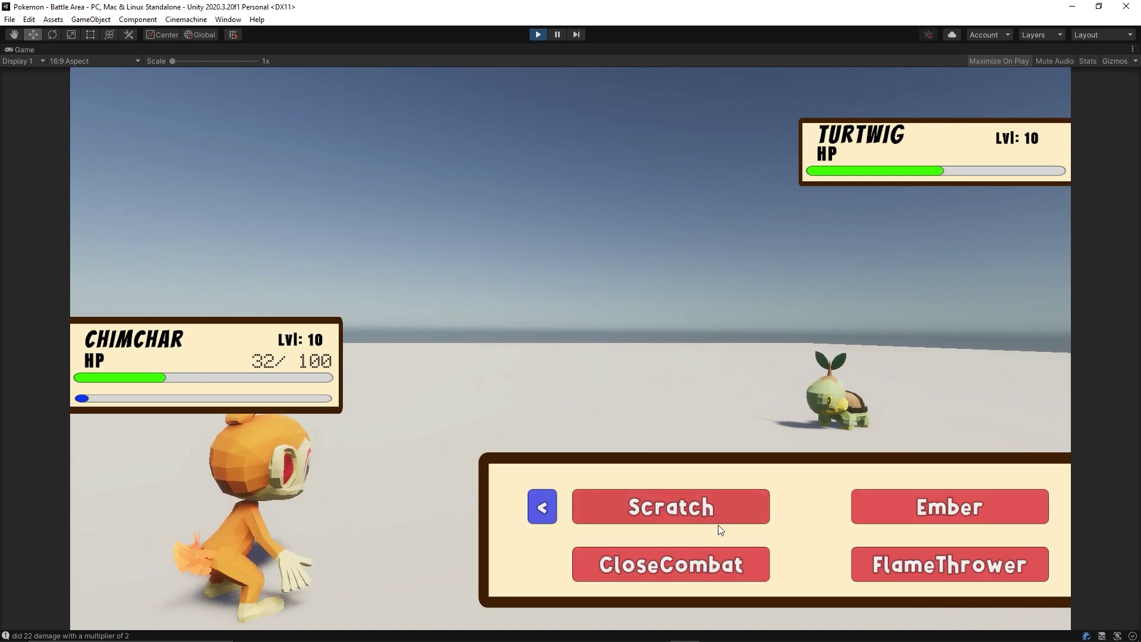
{"action": "left_click", "coordinate": [946, 562]}
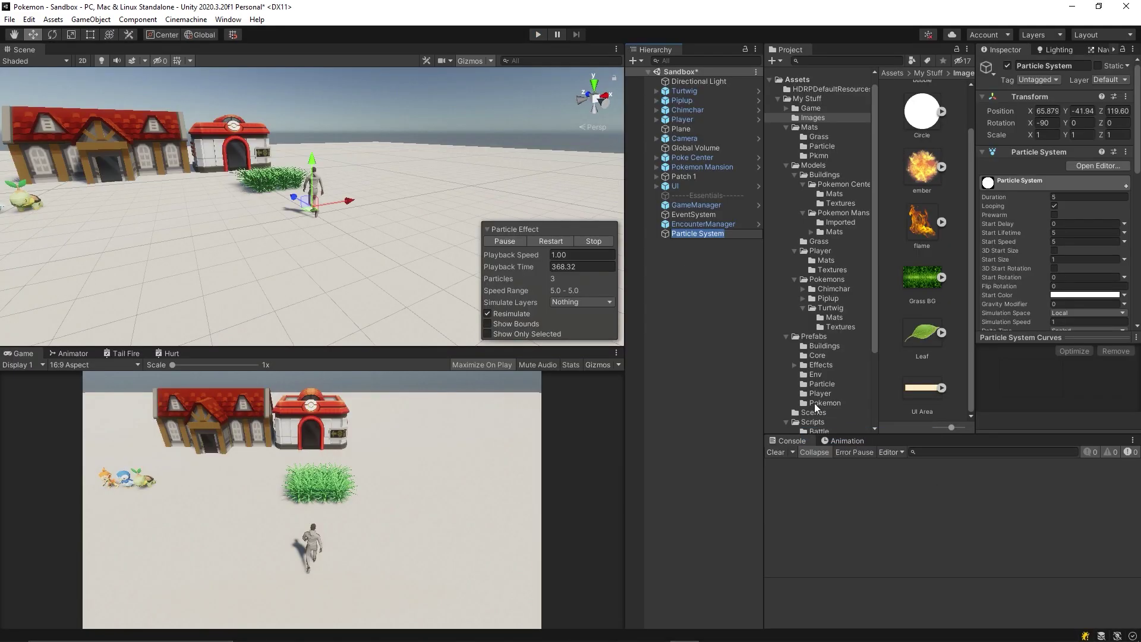
Name the new particle system Razor Leaf.
{"action": "type", "text": "Razor Leaf"}
{"action": "key", "text": "Return"}
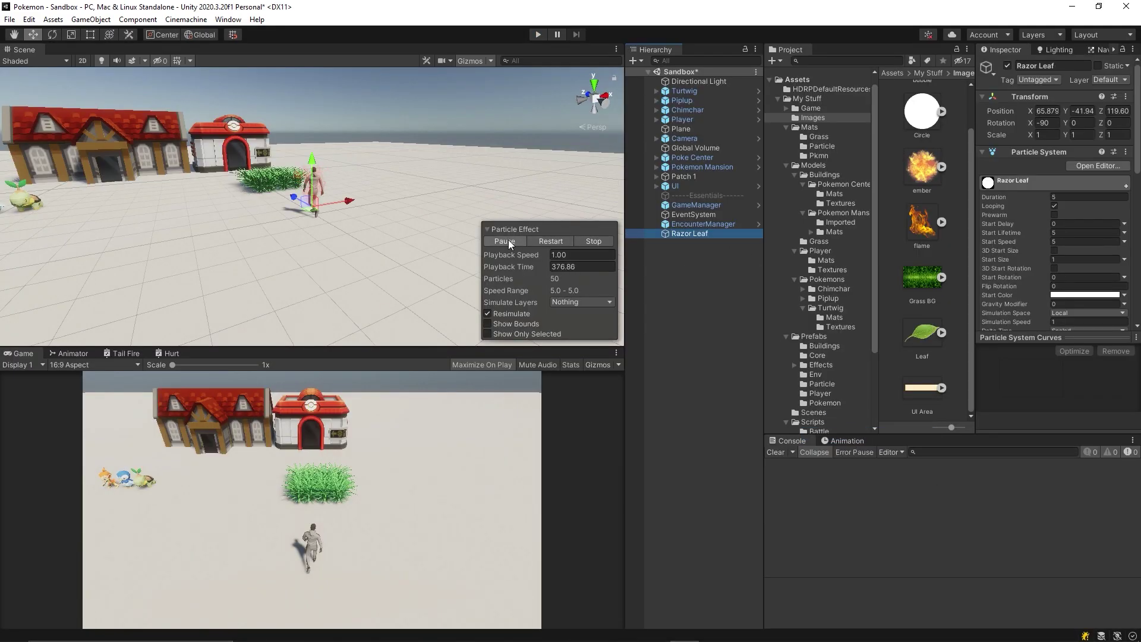
Run the game and attack the wild Piplup with Turtwig's RazorLeaf and GigaDrain.
{"action": "key", "text": "ctrl+p"}
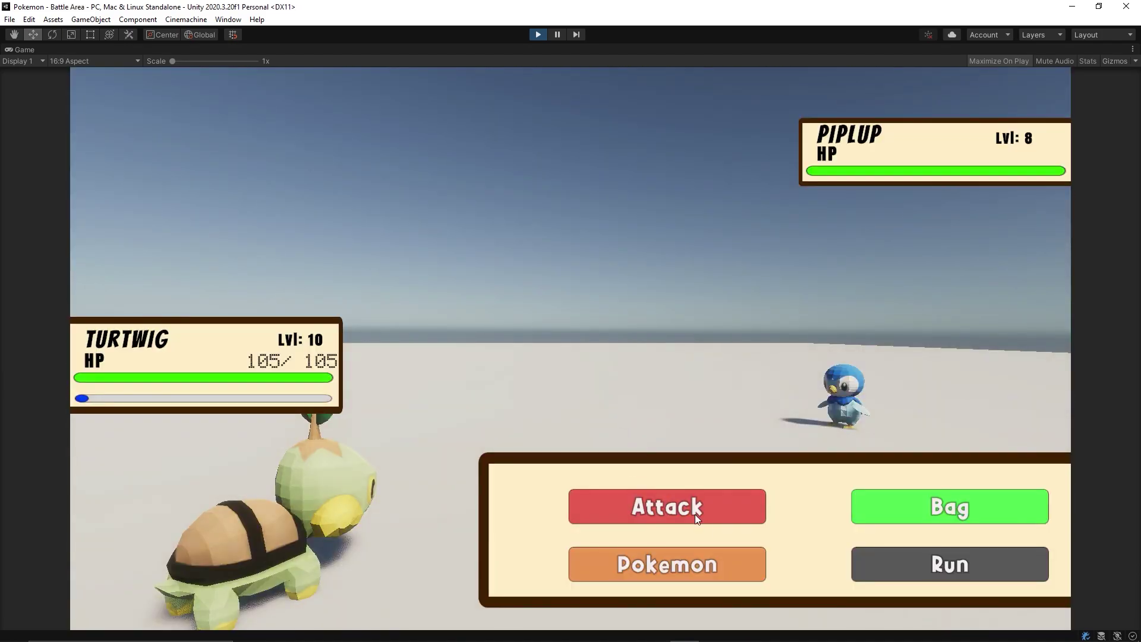
{"action": "left_click", "coordinate": [699, 566]}
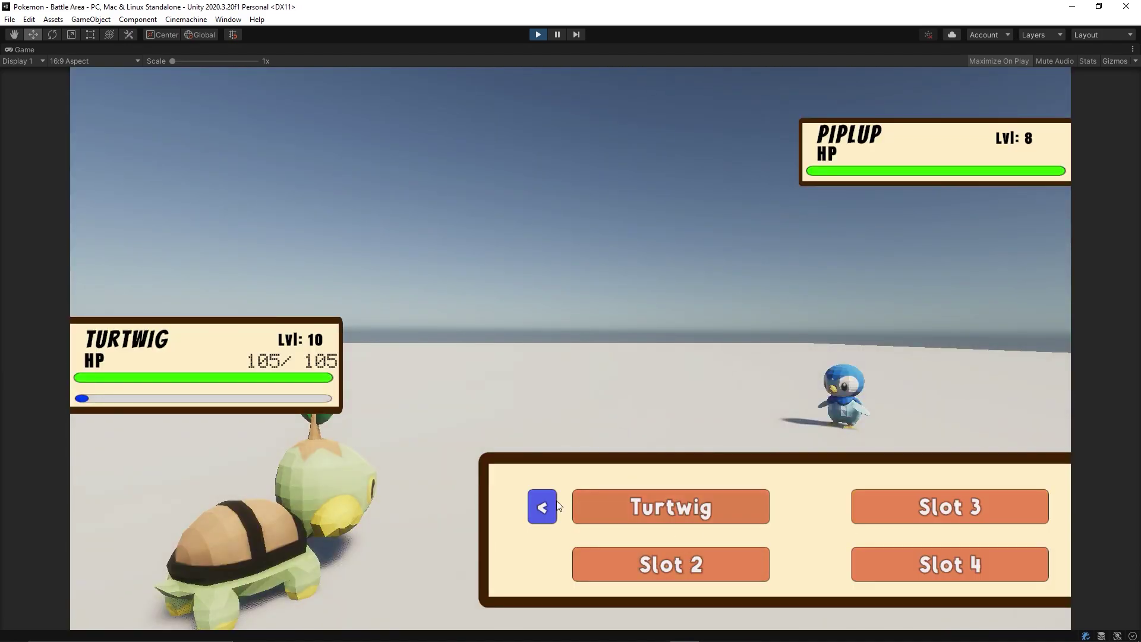
{"action": "left_click", "coordinate": [543, 507]}
{"action": "left_click", "coordinate": [671, 506]}
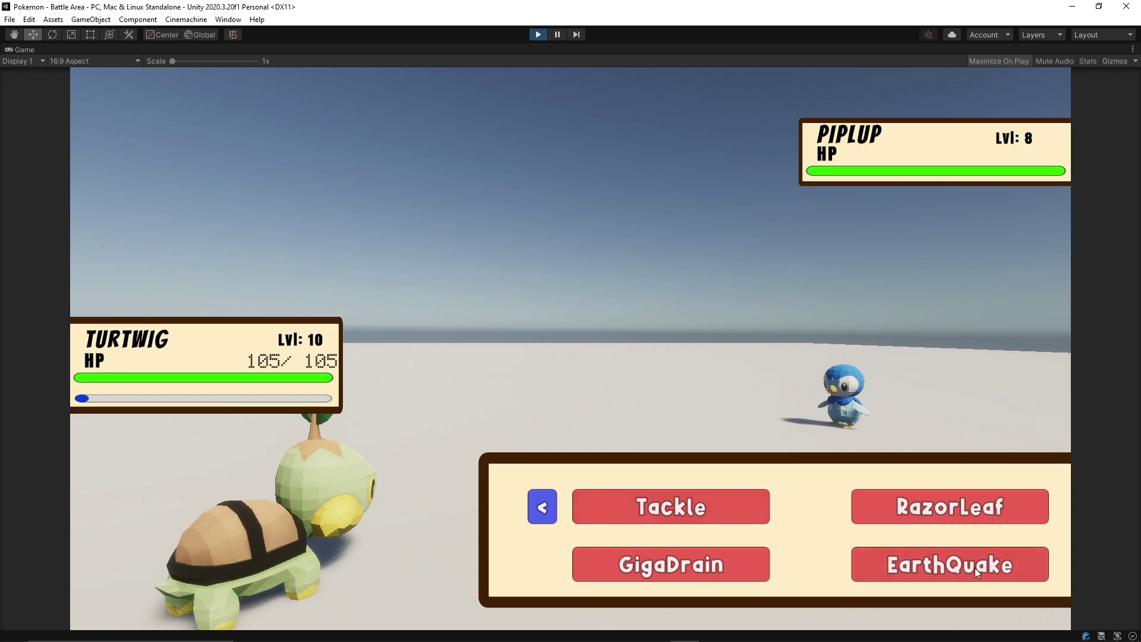
{"action": "left_click", "coordinate": [970, 510]}
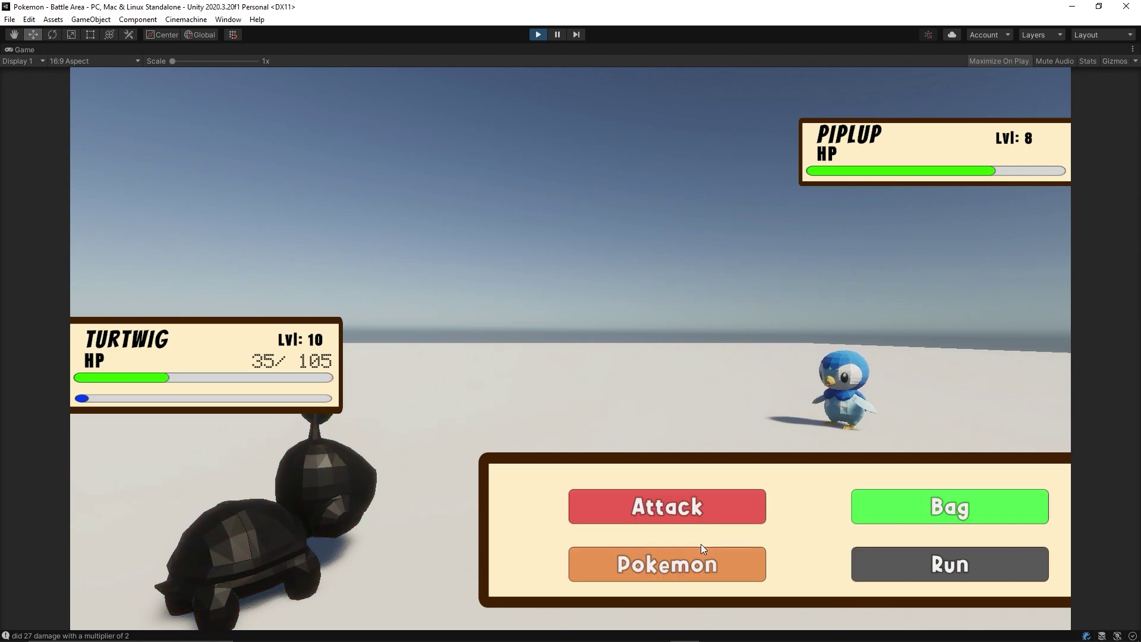
{"action": "left_click", "coordinate": [704, 499]}
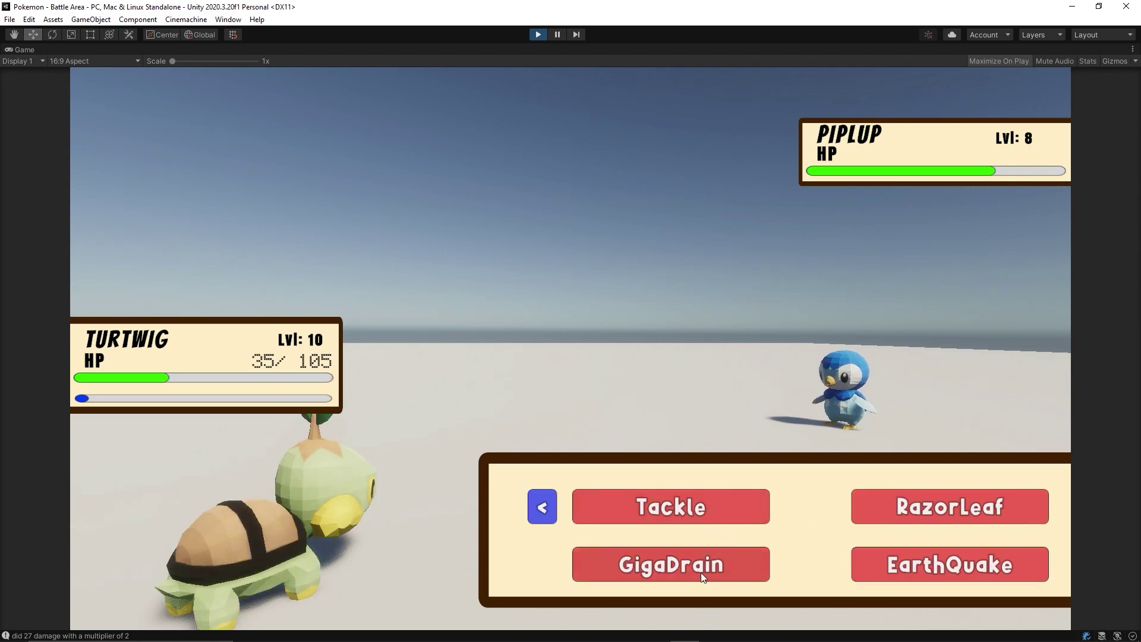
{"action": "left_click", "coordinate": [701, 572]}
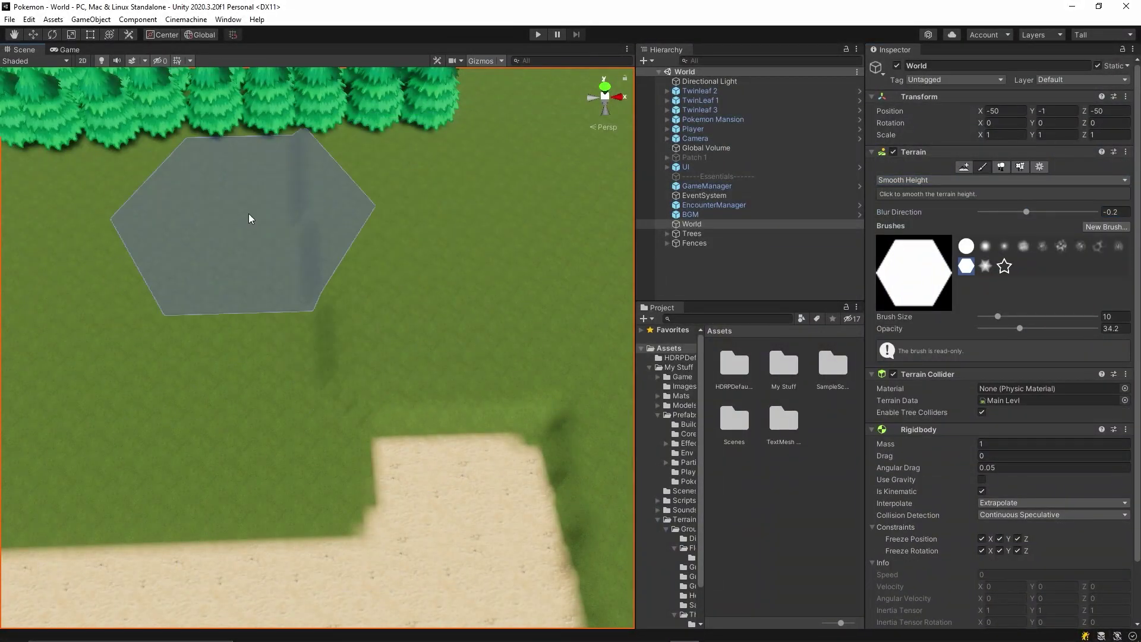
{"action": "right_click_drag", "start_coordinate": [250, 216], "coordinate": [357, 311]}
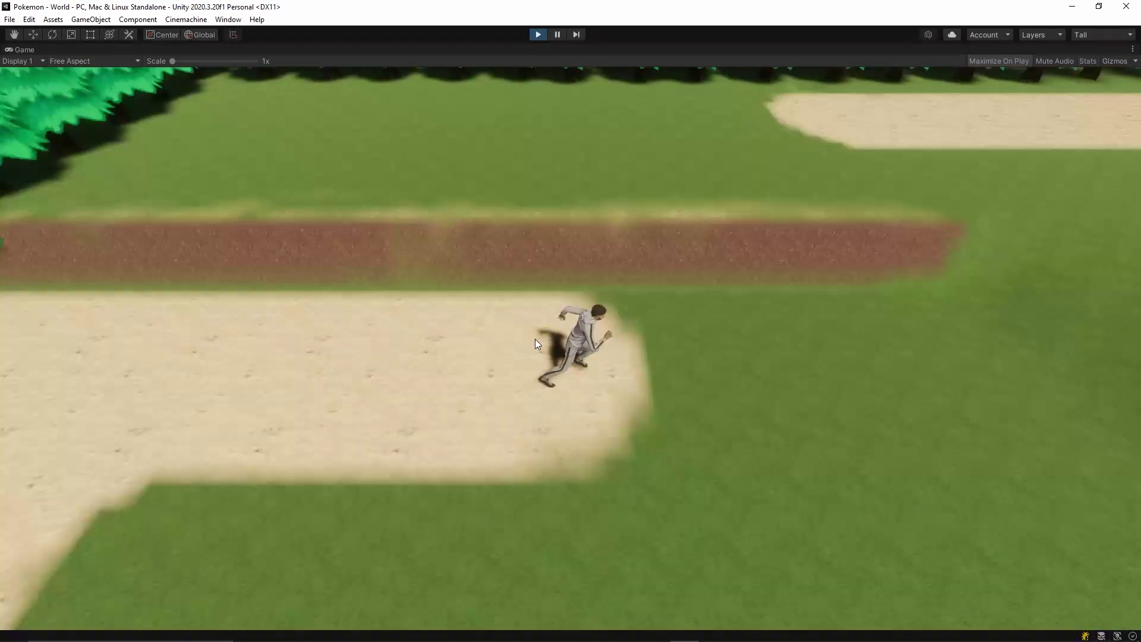
{"action": "left_click", "coordinate": [1001, 181]}
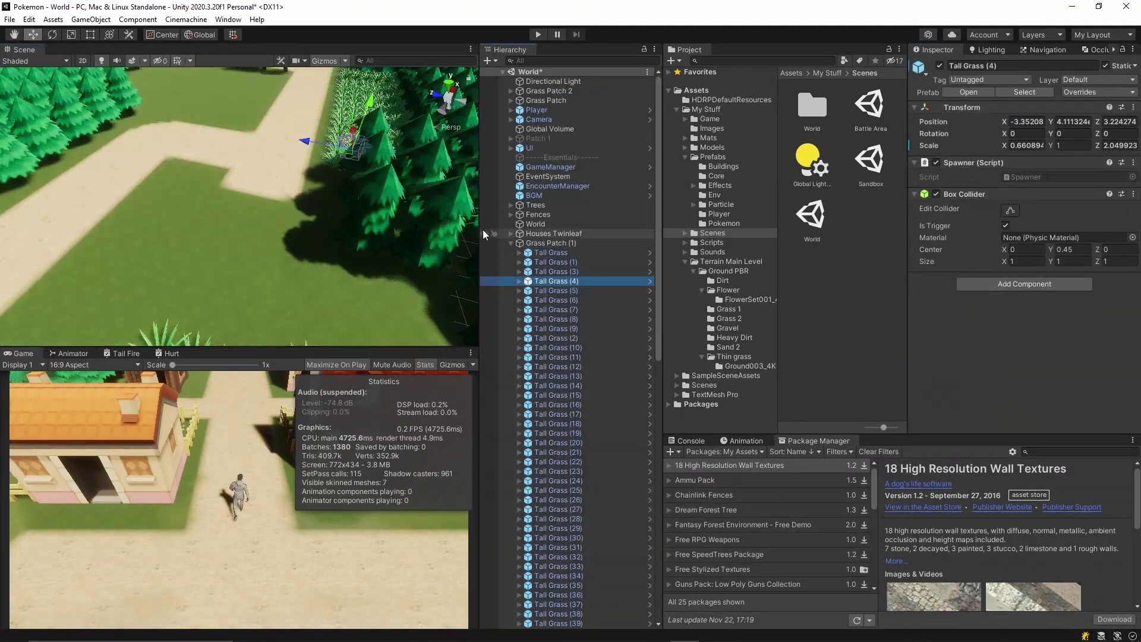
Set the Y position of Tall Grass (4) to 0 and minimise the Spotify window.
{"action": "left_click", "coordinate": [1070, 121]}
{"action": "type", "text": "0"}
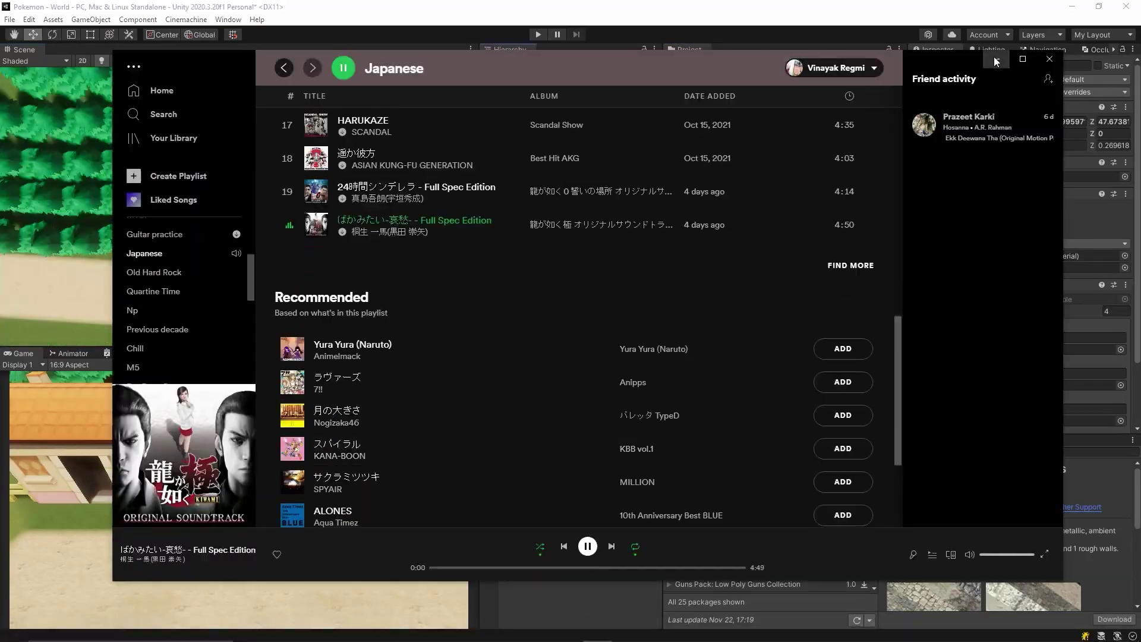
{"action": "left_click", "coordinate": [996, 60]}
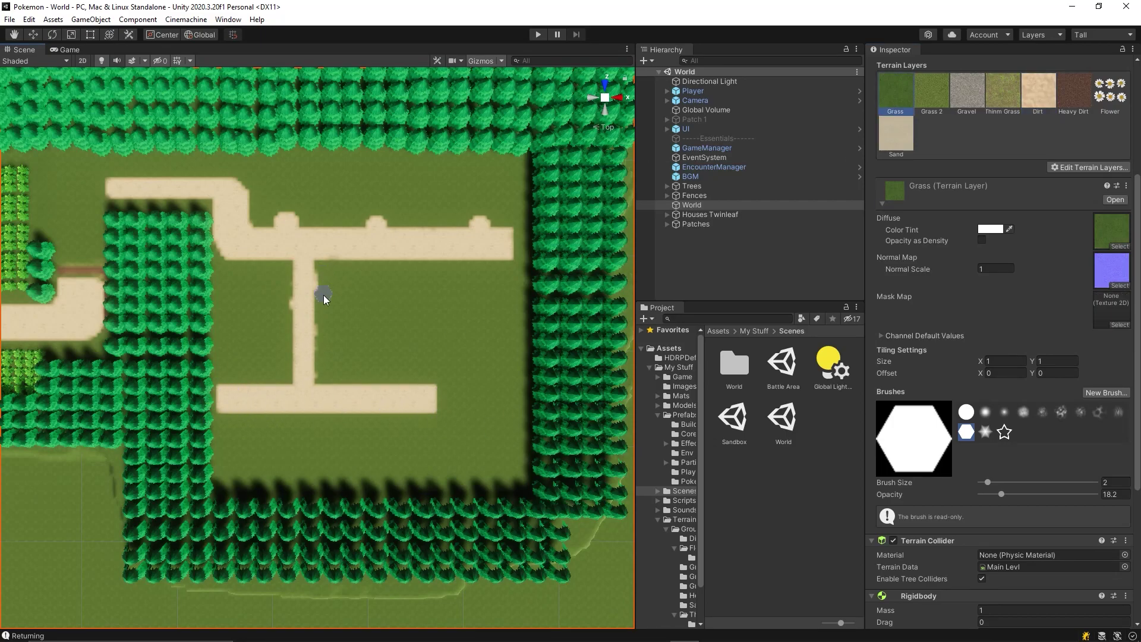
Place the Profs House, Poke Center and PokeMart Sub building prefabs from west to east along the new town's northern path.
{"action": "left_click_drag", "start_coordinate": [703, 476], "coordinate": [743, 470]}
{"action": "scroll", "coordinate": [710, 439], "scroll_direction": "down", "scroll_amount": 2}
{"action": "left_click", "coordinate": [708, 385]}
{"action": "left_click_drag", "start_coordinate": [826, 418], "coordinate": [285, 196]}
{"action": "left_click_drag", "start_coordinate": [775, 362], "coordinate": [378, 196]}
{"action": "left_click_drag", "start_coordinate": [825, 363], "coordinate": [480, 197]}
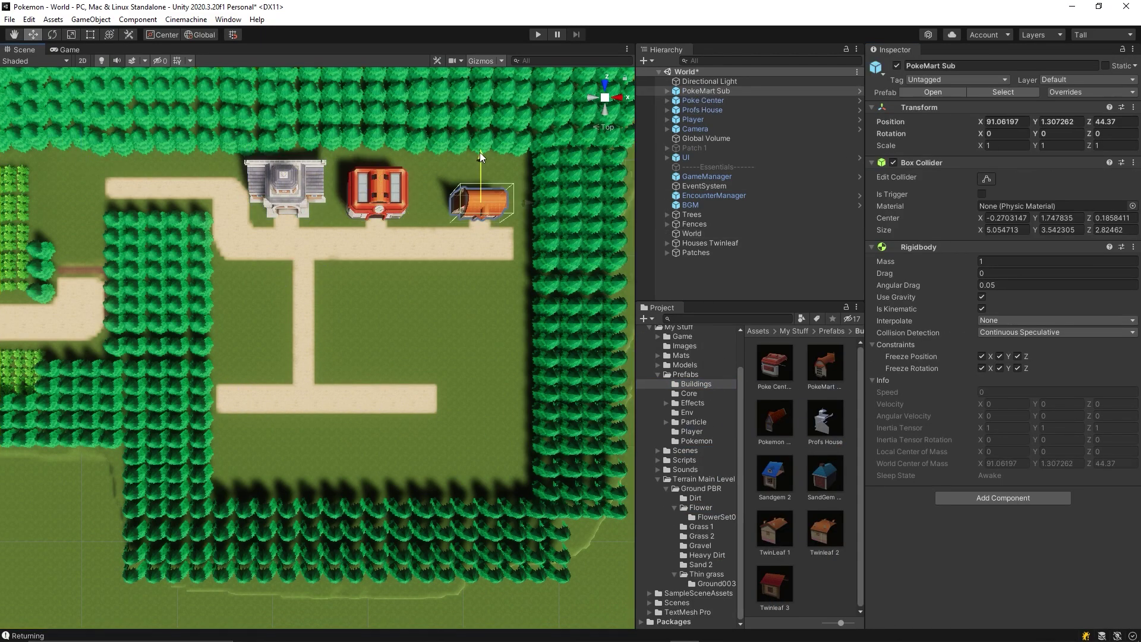
{"action": "left_click", "coordinate": [713, 278]}
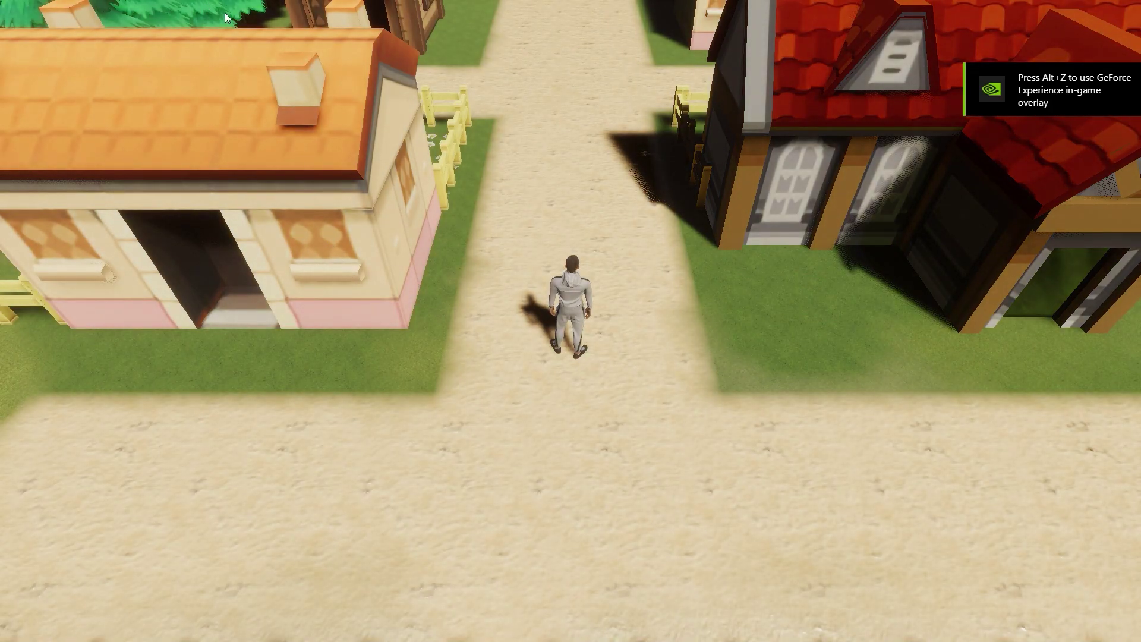
Walk the player around the village in the running game to inspect the houses, fences, flower beds and shoreline.
{"action": "key", "text": "w"}
{"action": "key", "text": "w"}
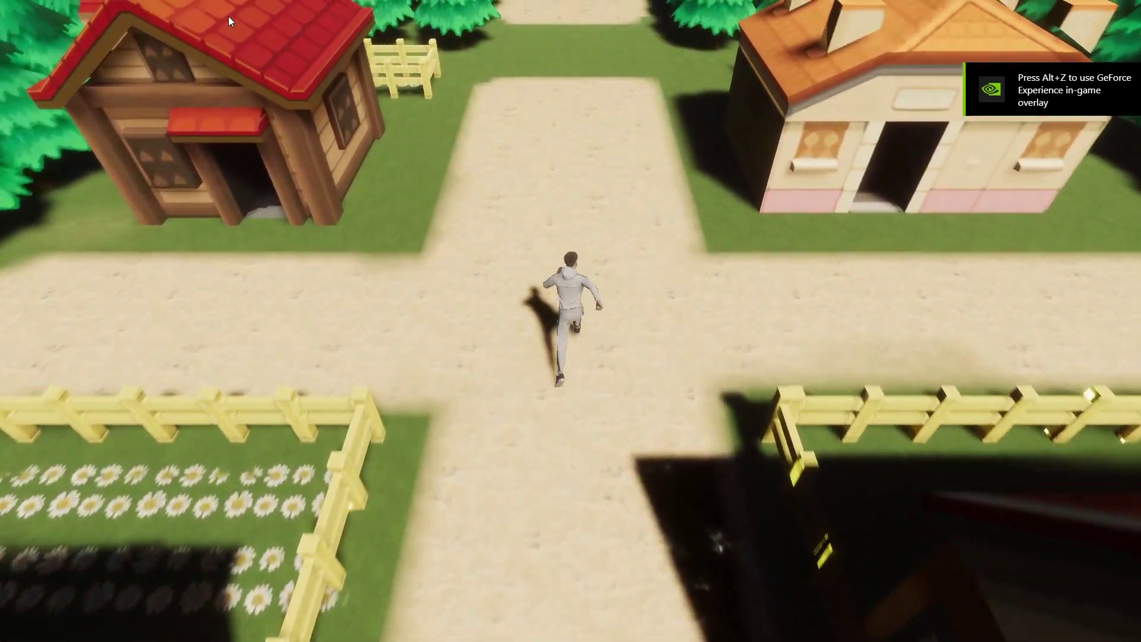
{"action": "key", "text": "s"}
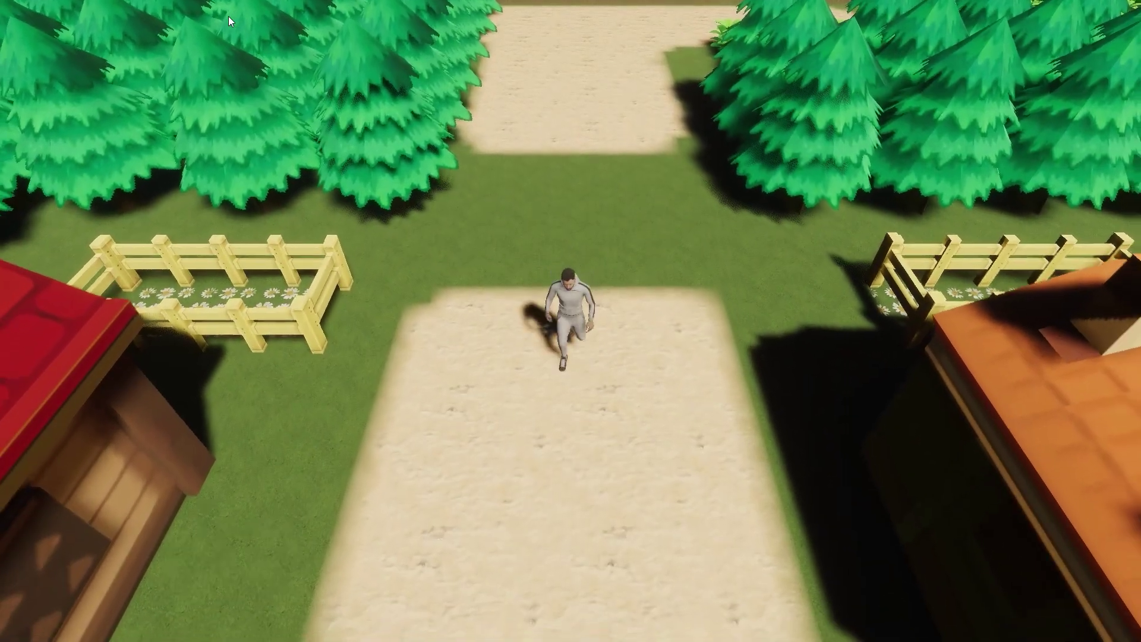
{"action": "key", "text": "a"}
{"action": "key", "text": "s"}
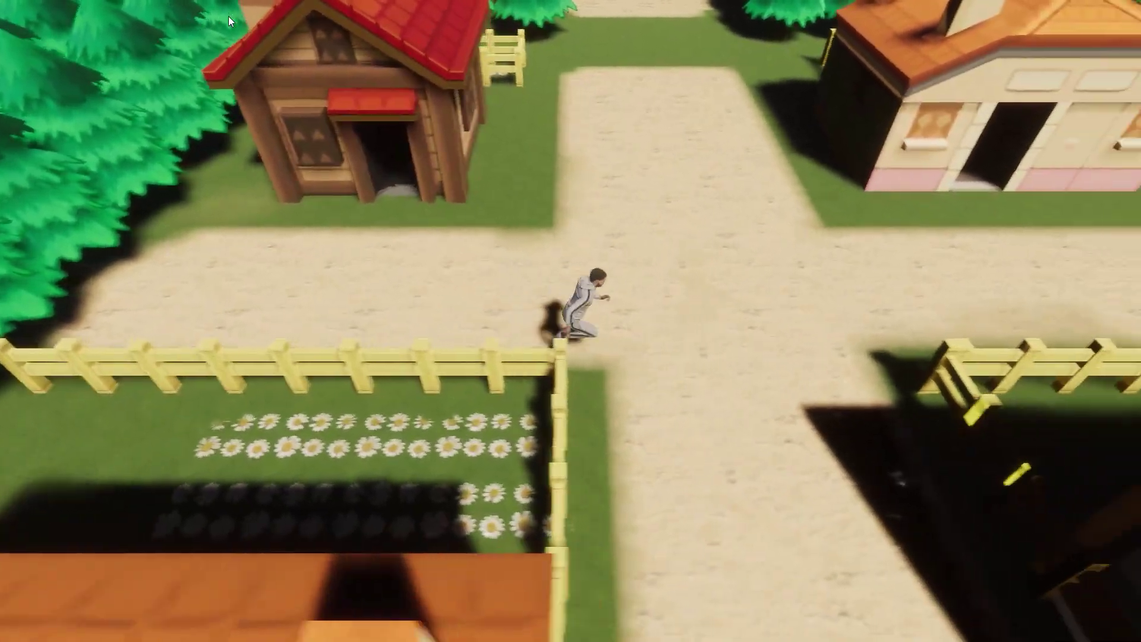
{"action": "key", "text": "a"}
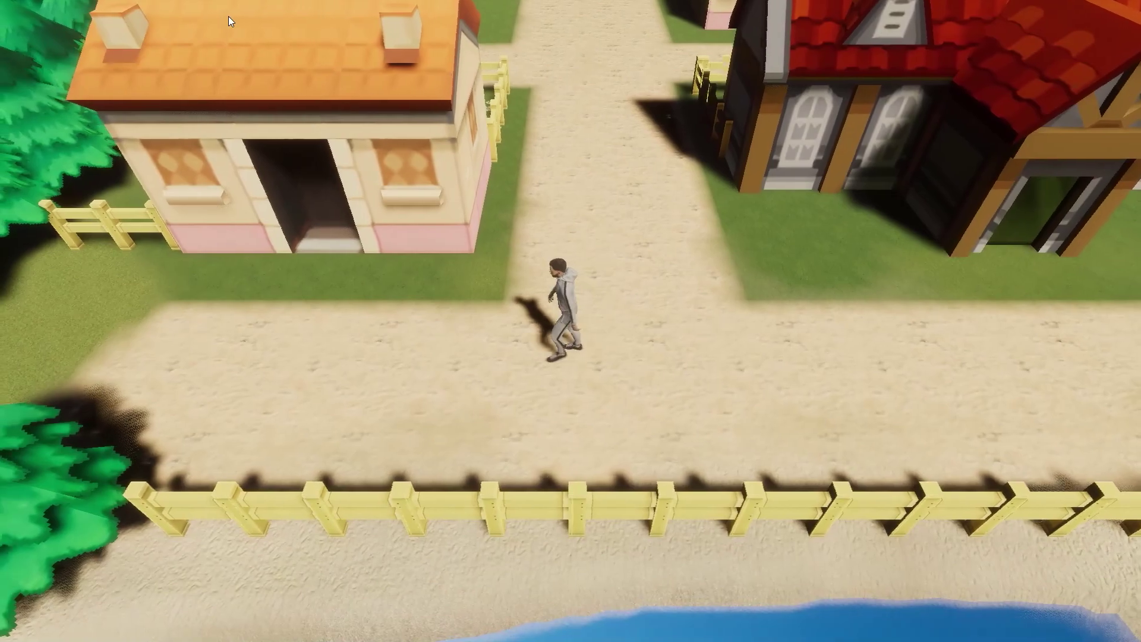
{"action": "key", "text": "d"}
{"action": "key", "text": "s"}
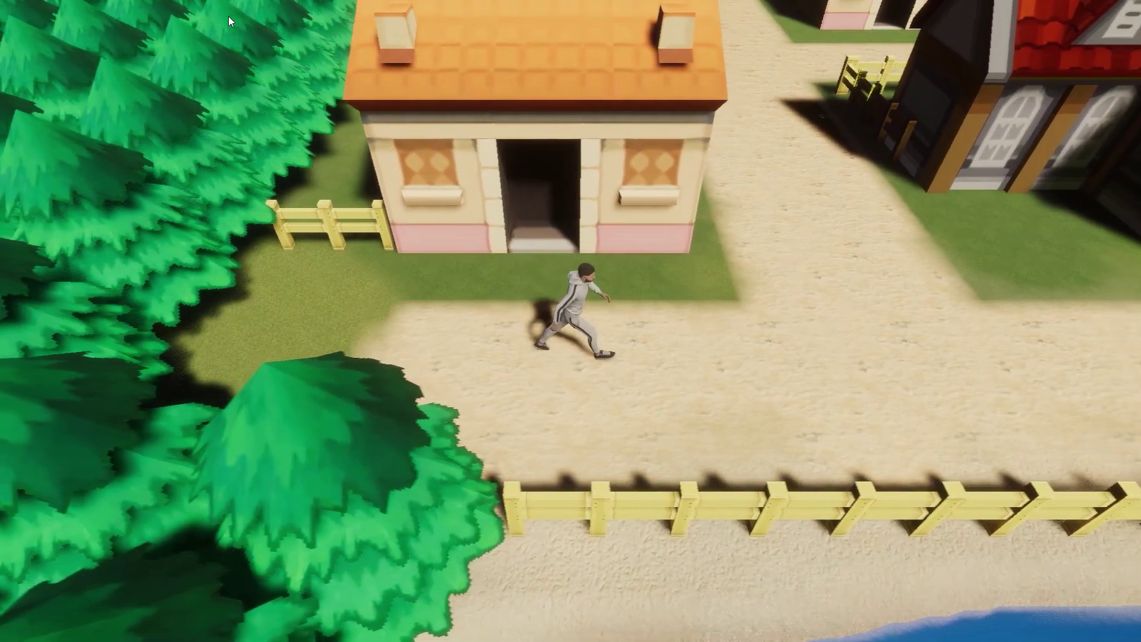
{"action": "key", "text": "w"}
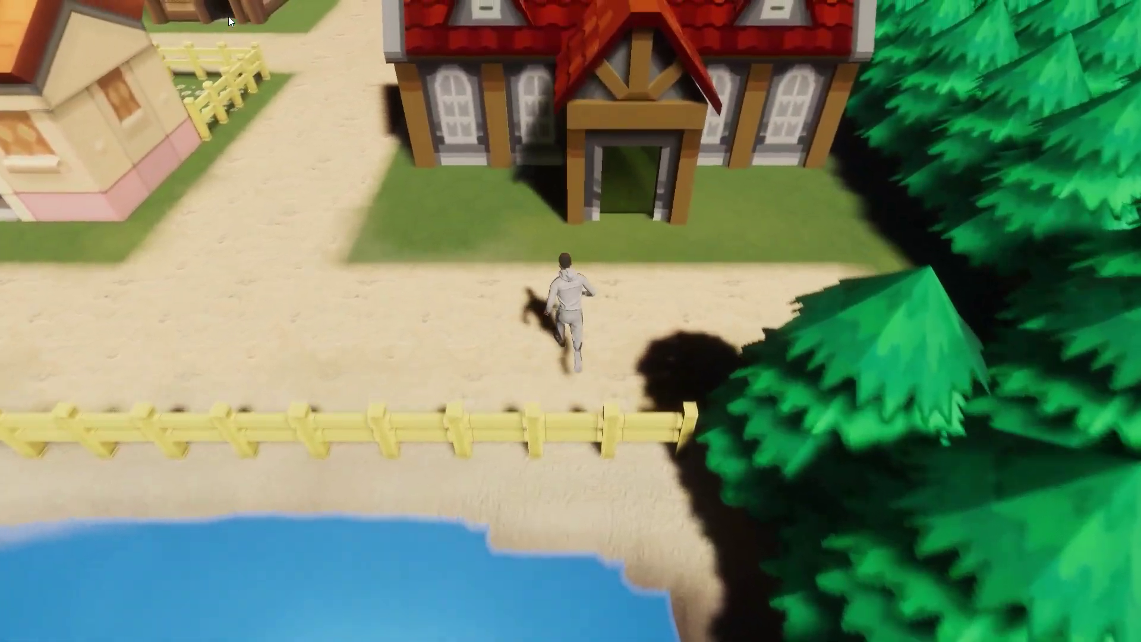
{"action": "key", "text": "s"}
{"action": "key", "text": "d"}
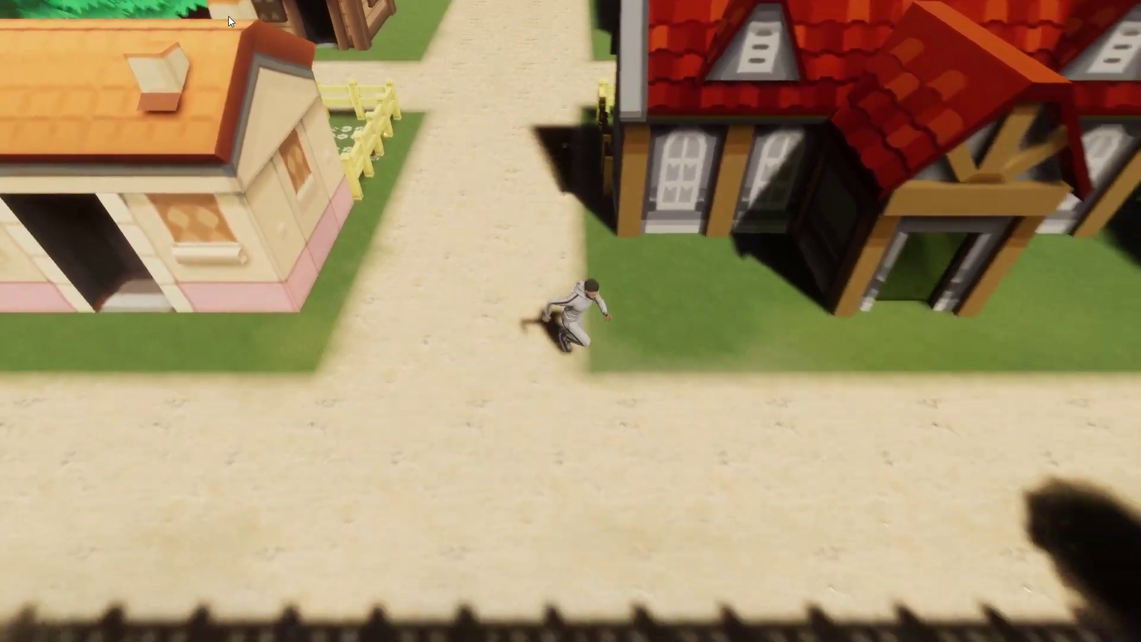
{"action": "key", "text": "w"}
{"action": "key", "text": "a"}
{"action": "key", "text": "a"}
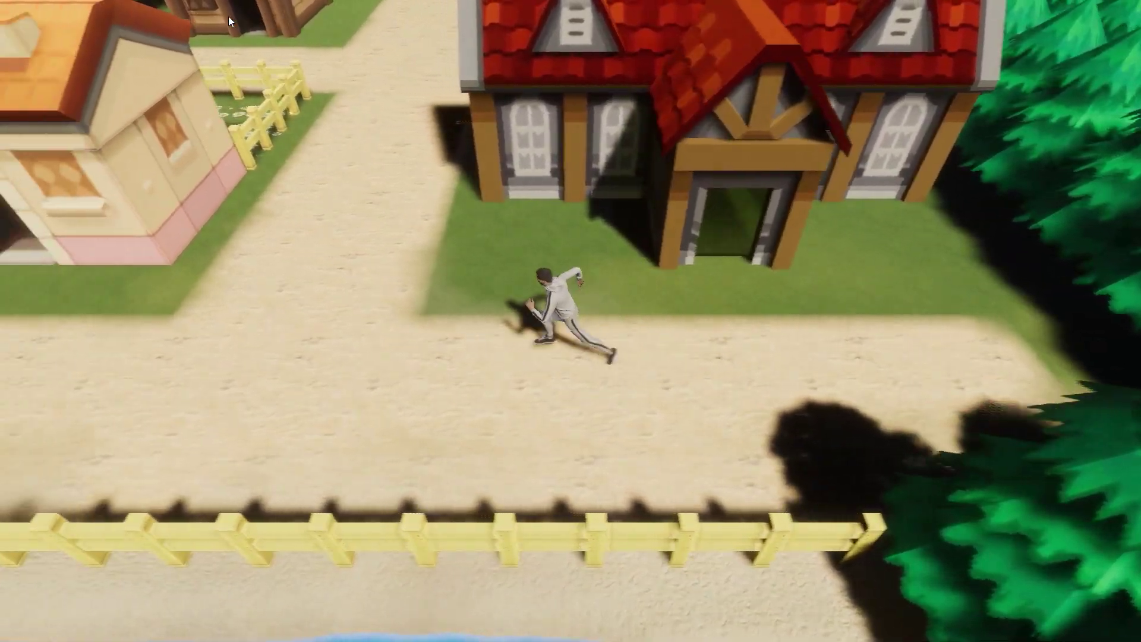
Walk the player north out of the village and into the tall grass to start a wild encounter.
{"action": "key", "text": "w"}
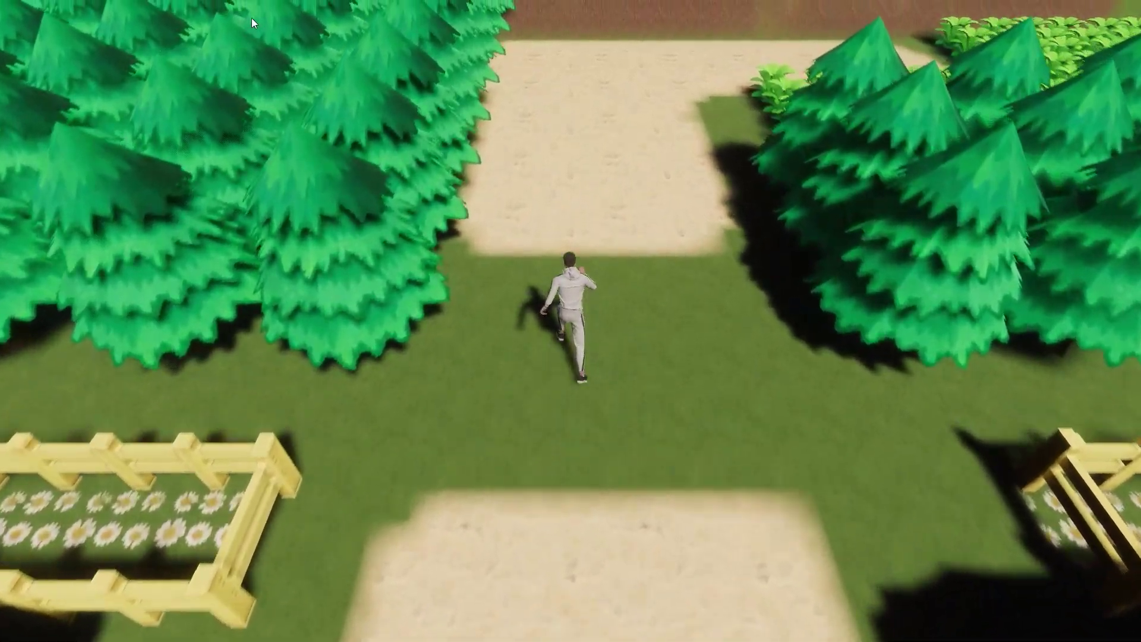
{"action": "key", "text": "d"}
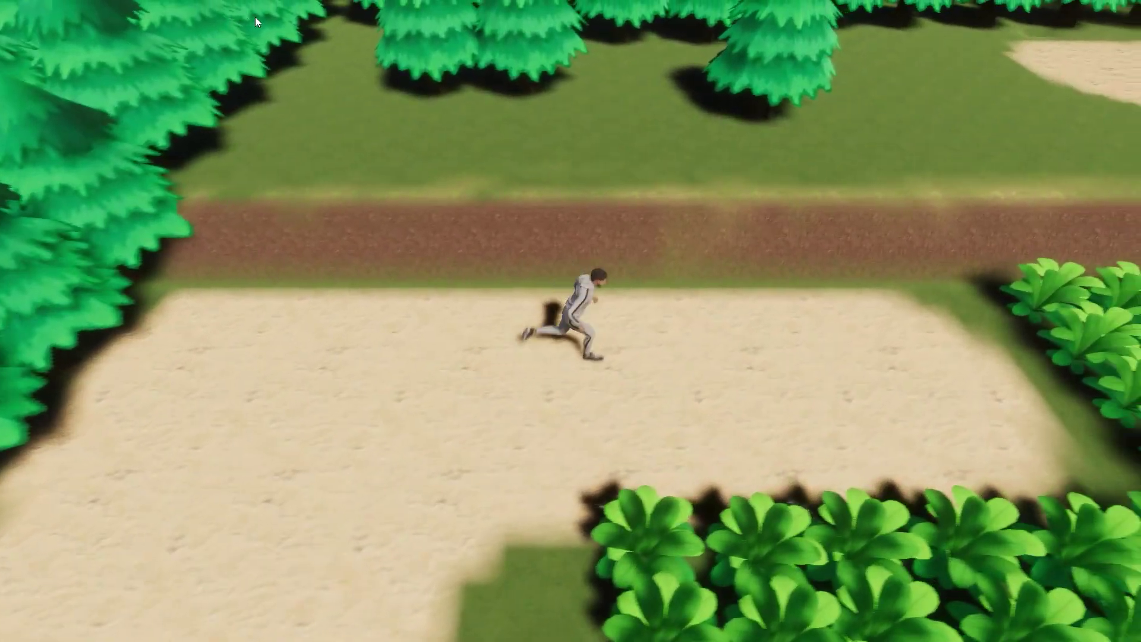
{"action": "key", "text": "w"}
{"action": "key", "text": "s"}
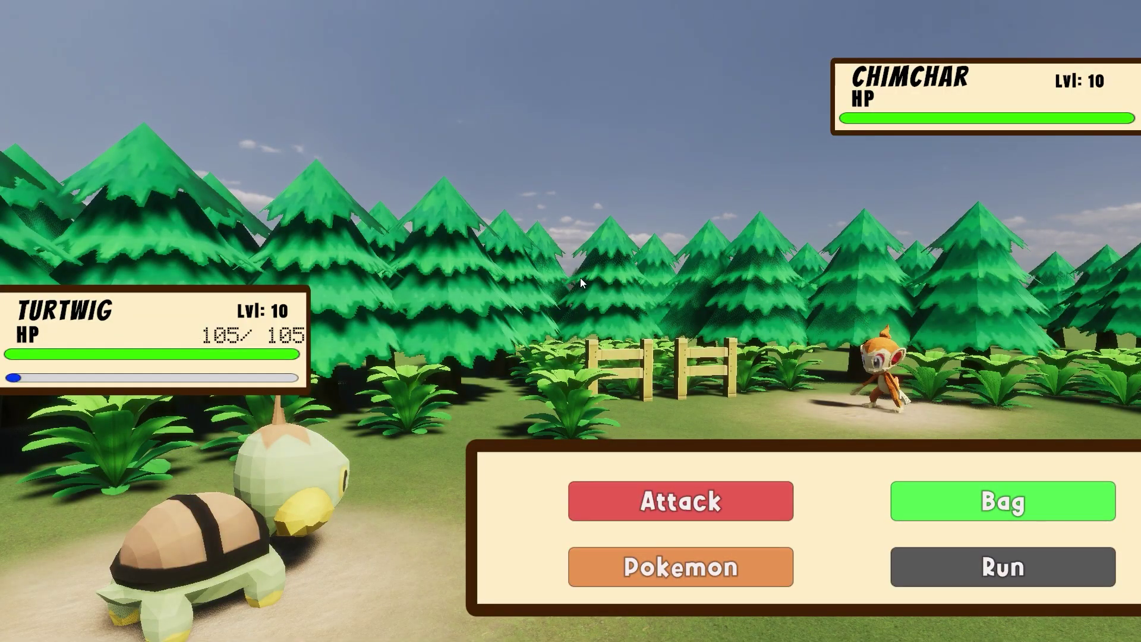
Weaken the wild Chimchar with RazorLeaf and Tackle and catch it with a Poké Ball from the bag.
{"action": "left_click", "coordinate": [692, 514]}
{"action": "left_click", "coordinate": [999, 505]}
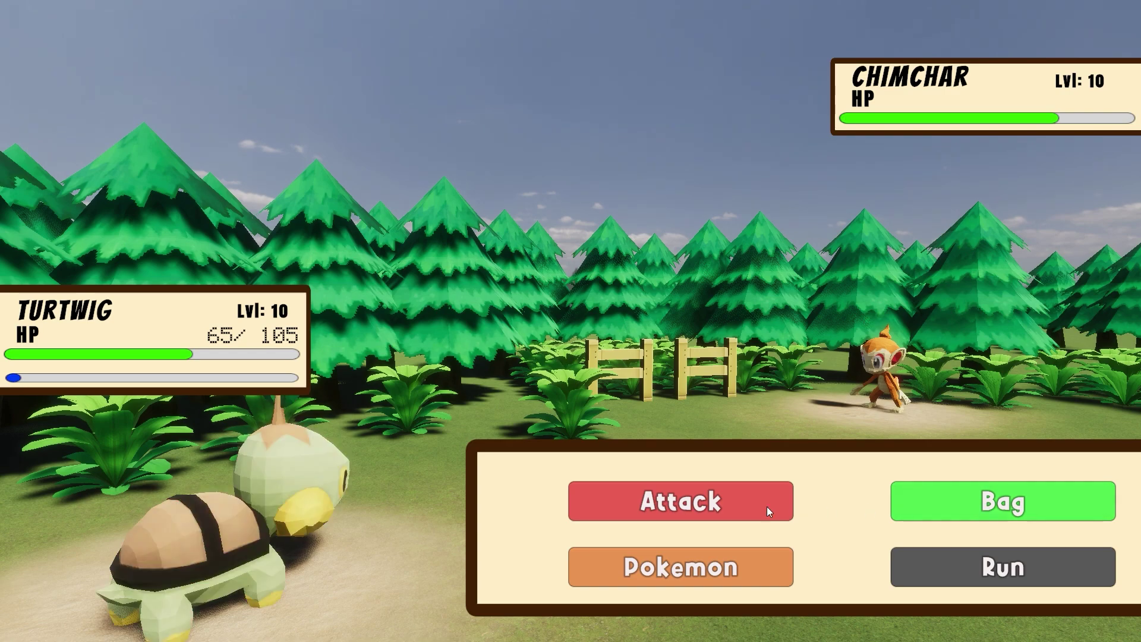
{"action": "left_click", "coordinate": [767, 506]}
{"action": "left_click", "coordinate": [713, 500]}
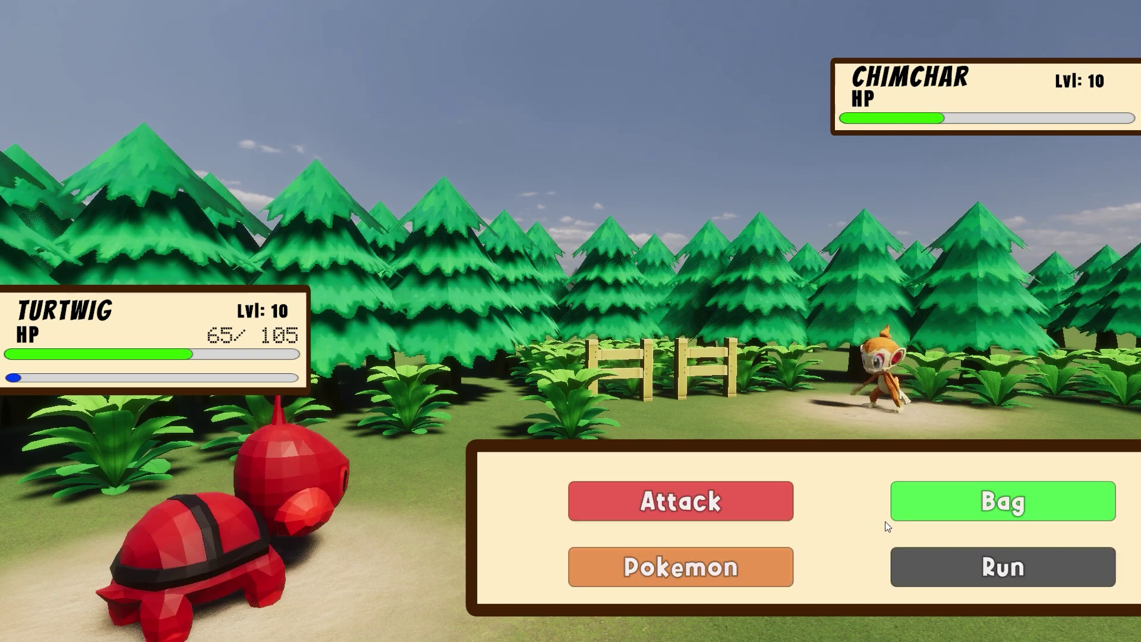
{"action": "left_click", "coordinate": [923, 515]}
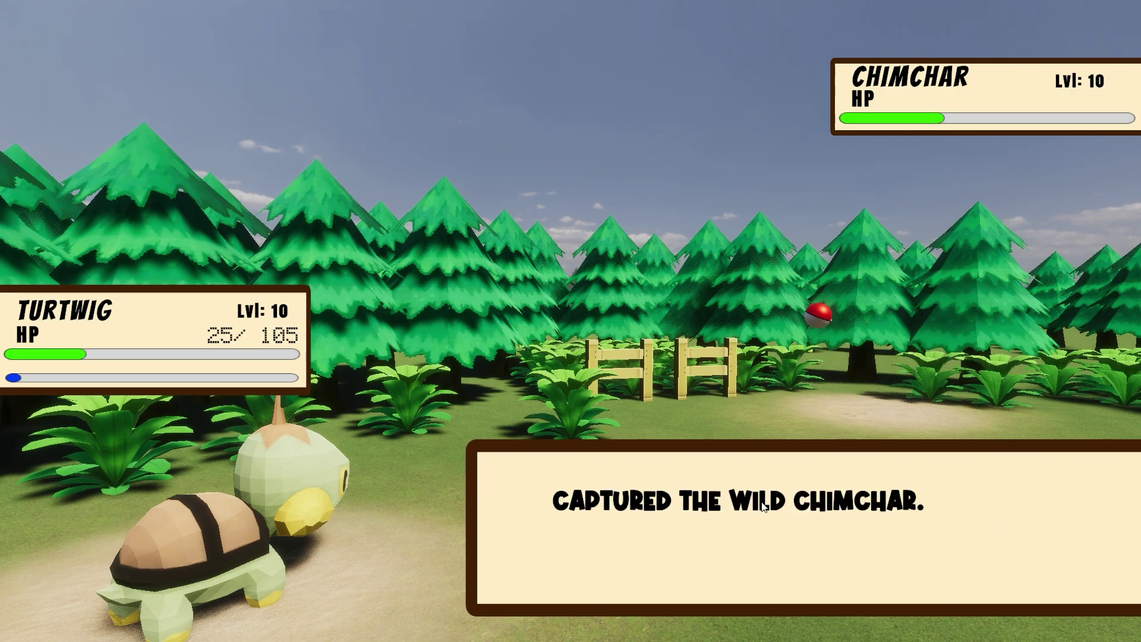
Walk through the tall grass into Bidoof encounters and attack the wild Bidoof with RazorLeaf.
{"action": "key", "text": "d"}
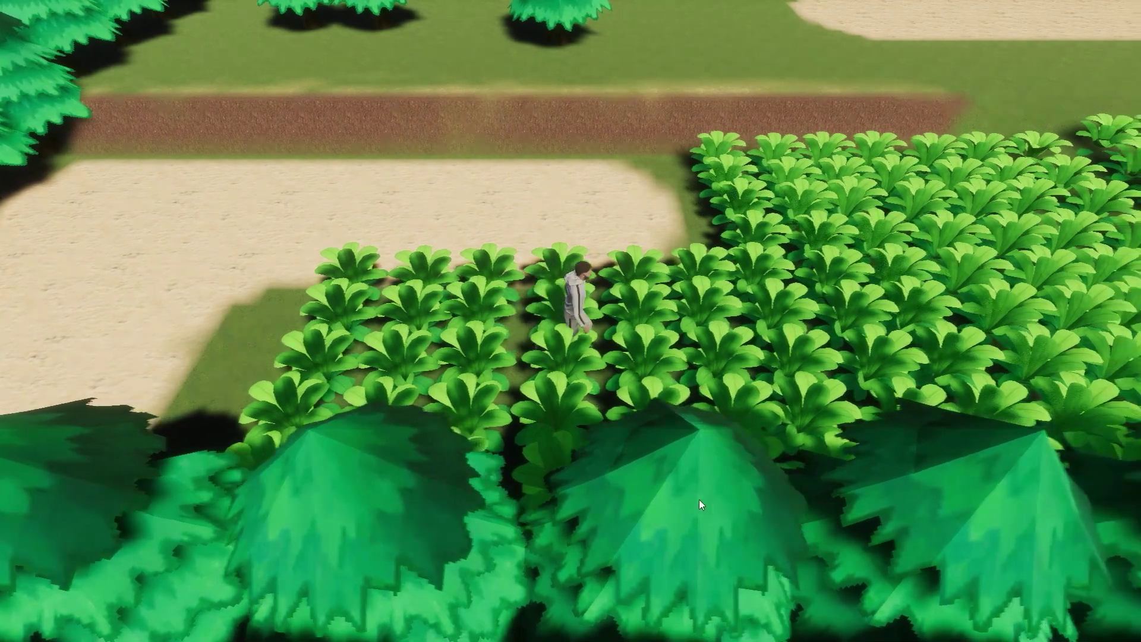
{"action": "key", "text": "w"}
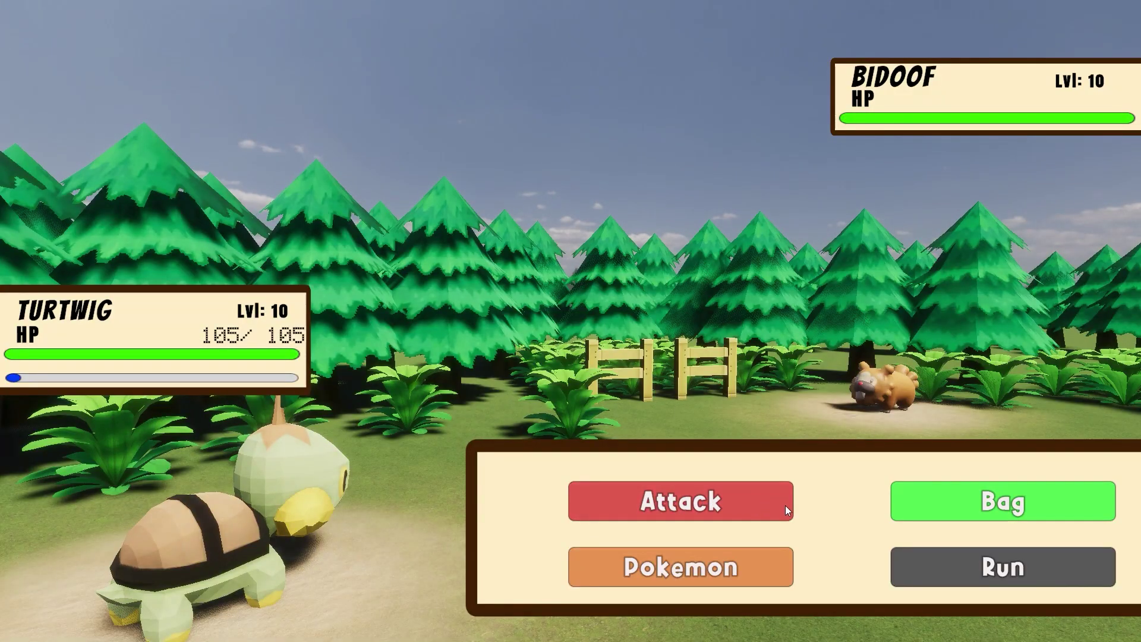
{"action": "left_click", "coordinate": [691, 507]}
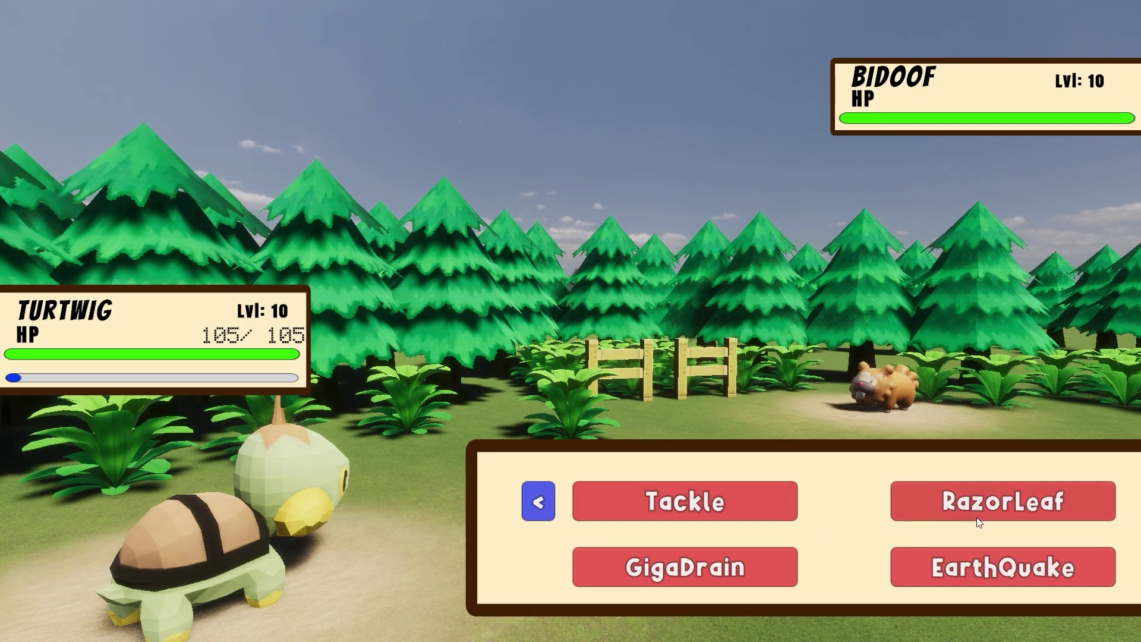
{"action": "left_click", "coordinate": [991, 508]}
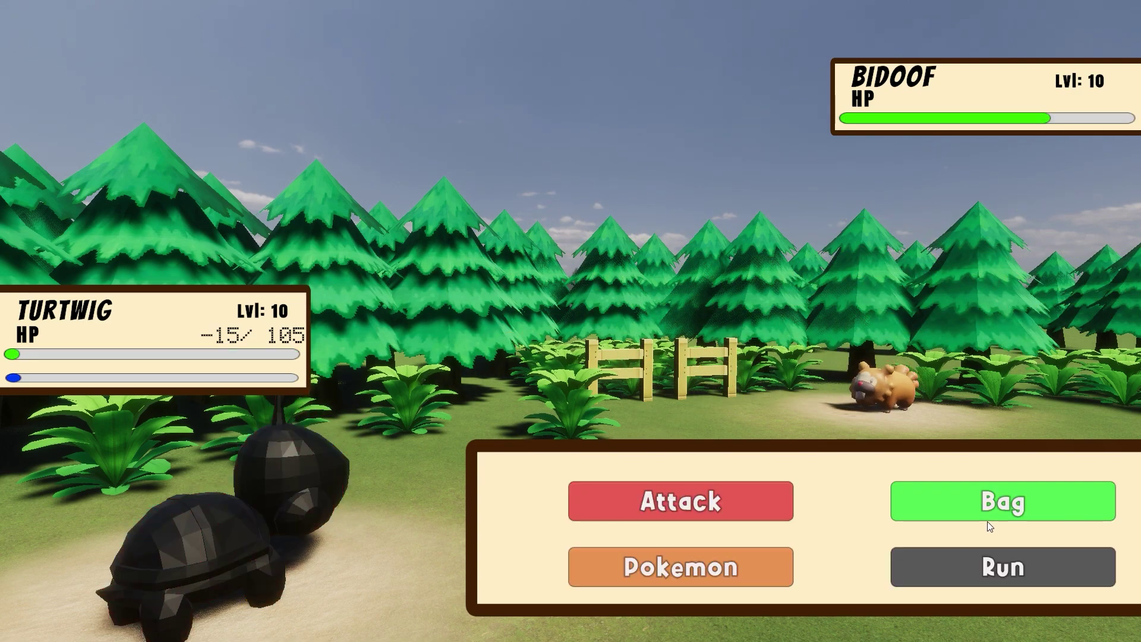
{"action": "key", "text": "d"}
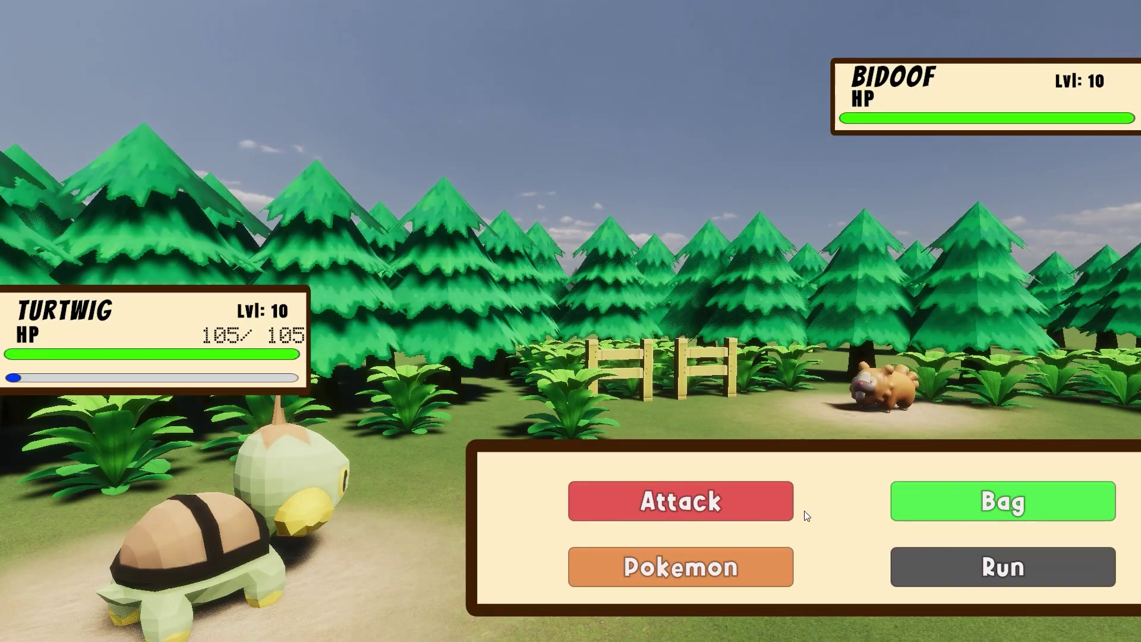
Attack the wild level 10 Bidoof with RazorLeaf.
{"action": "left_click", "coordinate": [721, 504]}
{"action": "left_click", "coordinate": [958, 509]}
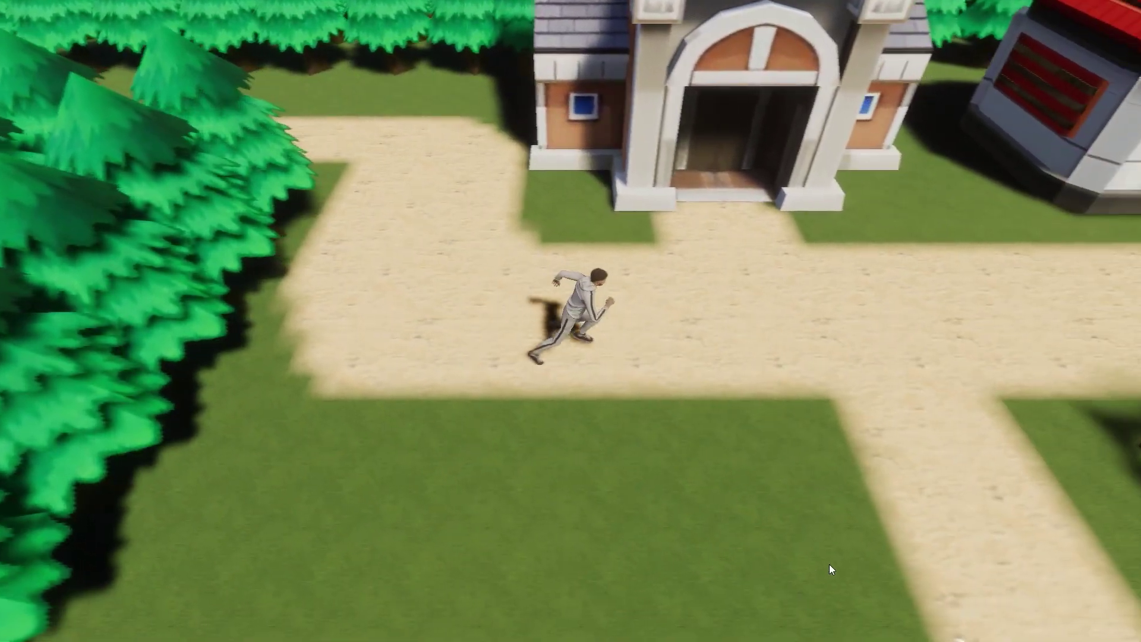
Walk the player around the larger town to inspect its paths, houses, fenced flower field, Pokémon Center and sandy shore.
{"action": "key", "text": "s"}
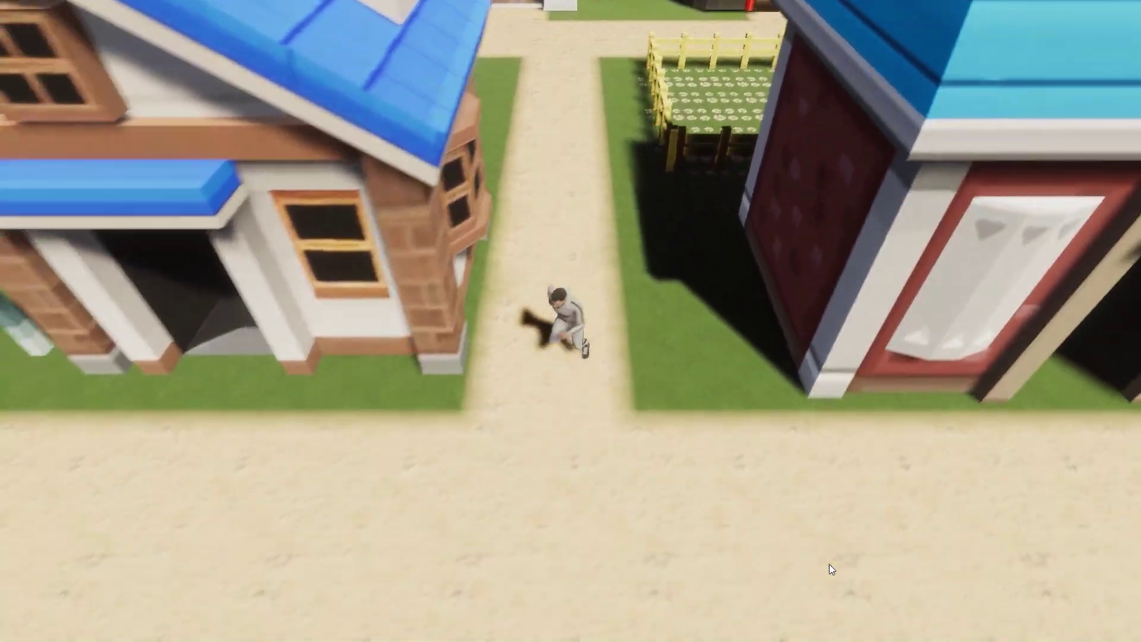
{"action": "key", "text": "a"}
{"action": "key", "text": "d"}
{"action": "key", "text": "s"}
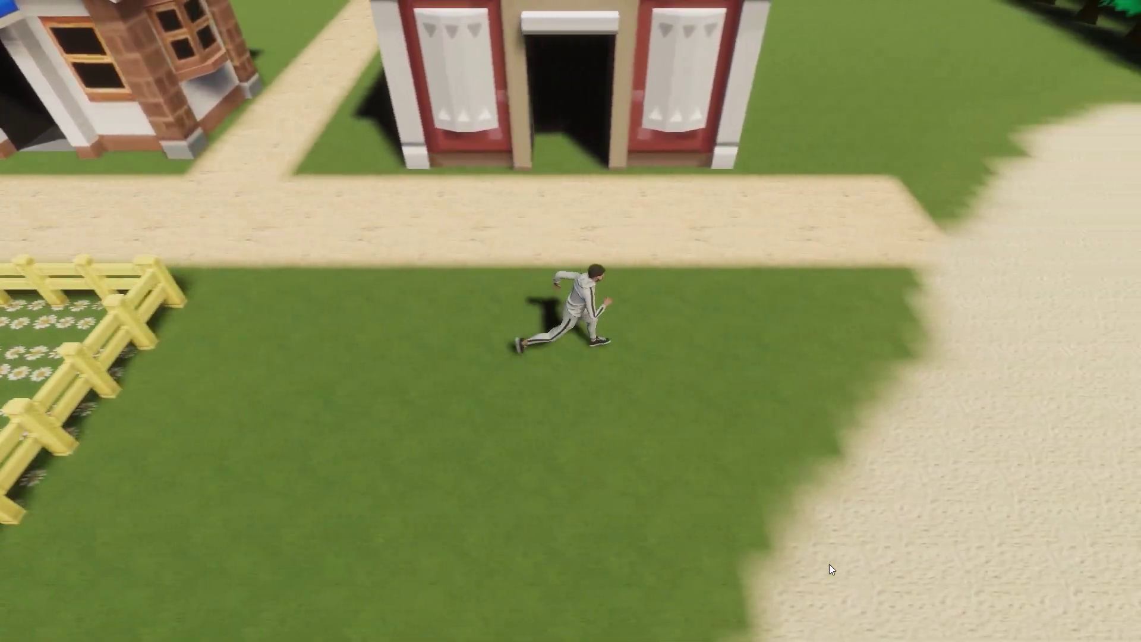
{"action": "key", "text": "w"}
{"action": "key", "text": "w"}
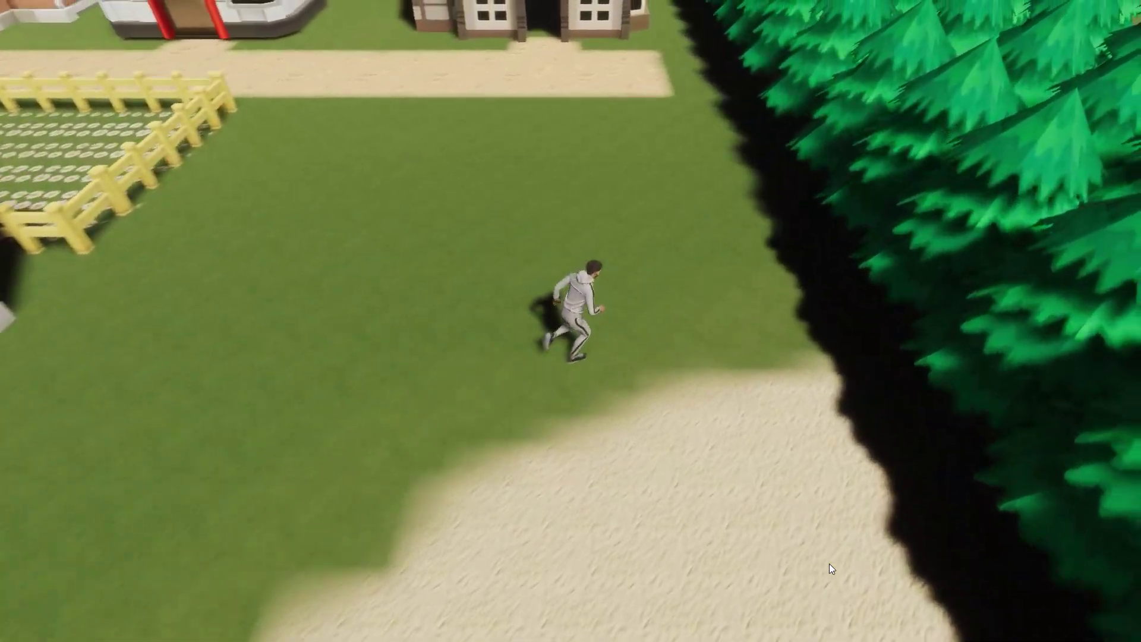
{"action": "key", "text": "a"}
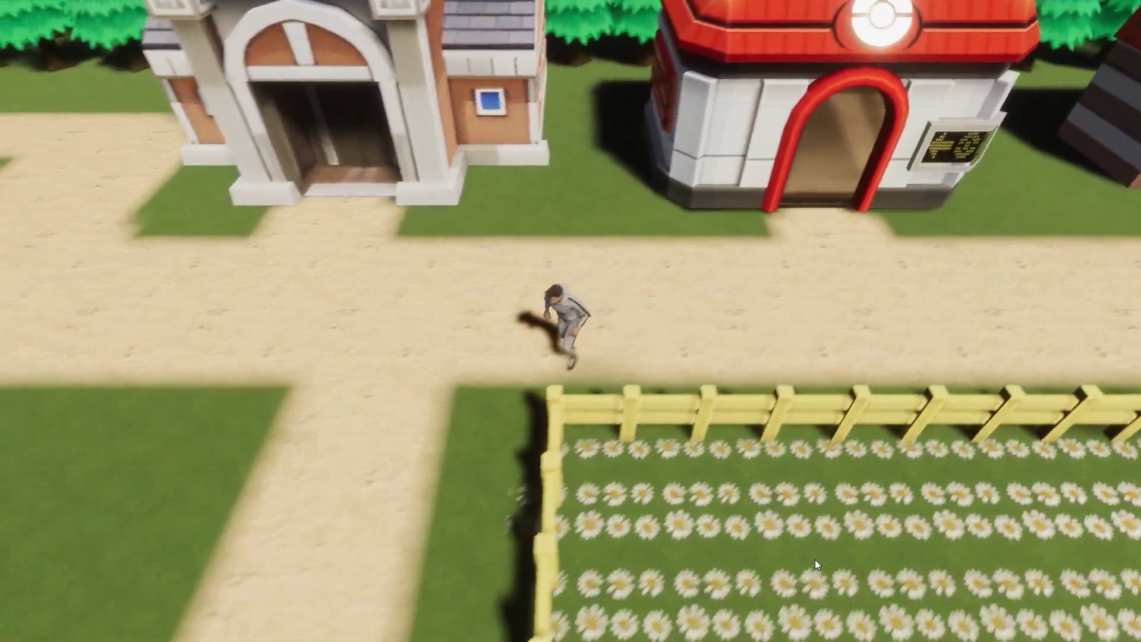
{"action": "key", "text": "s"}
{"action": "key", "text": "d"}
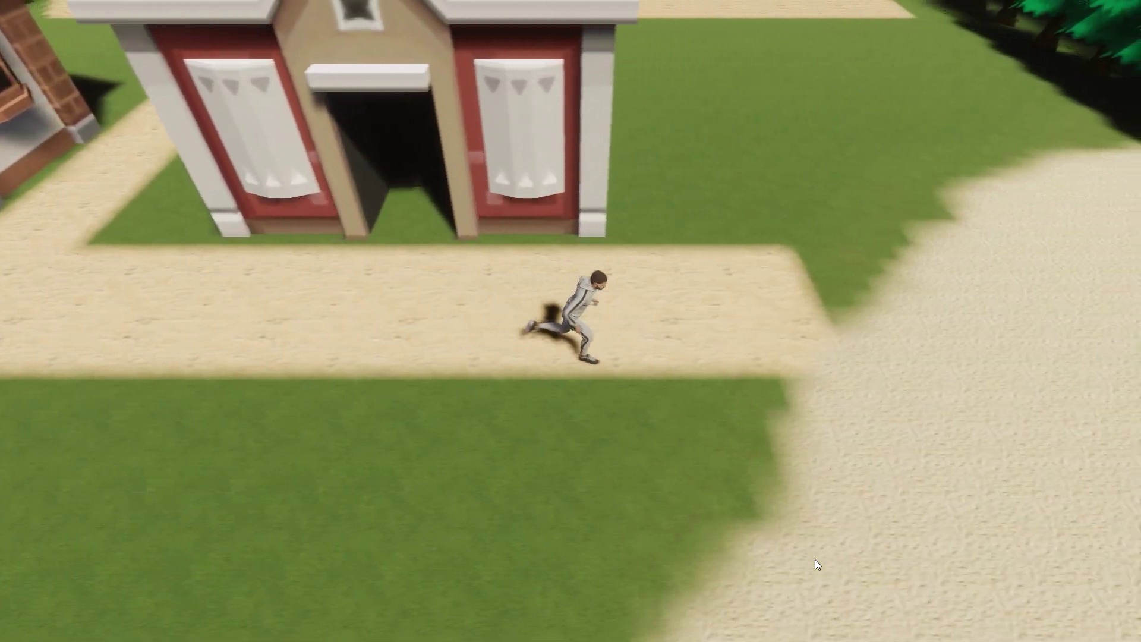
{"action": "key", "text": "w"}
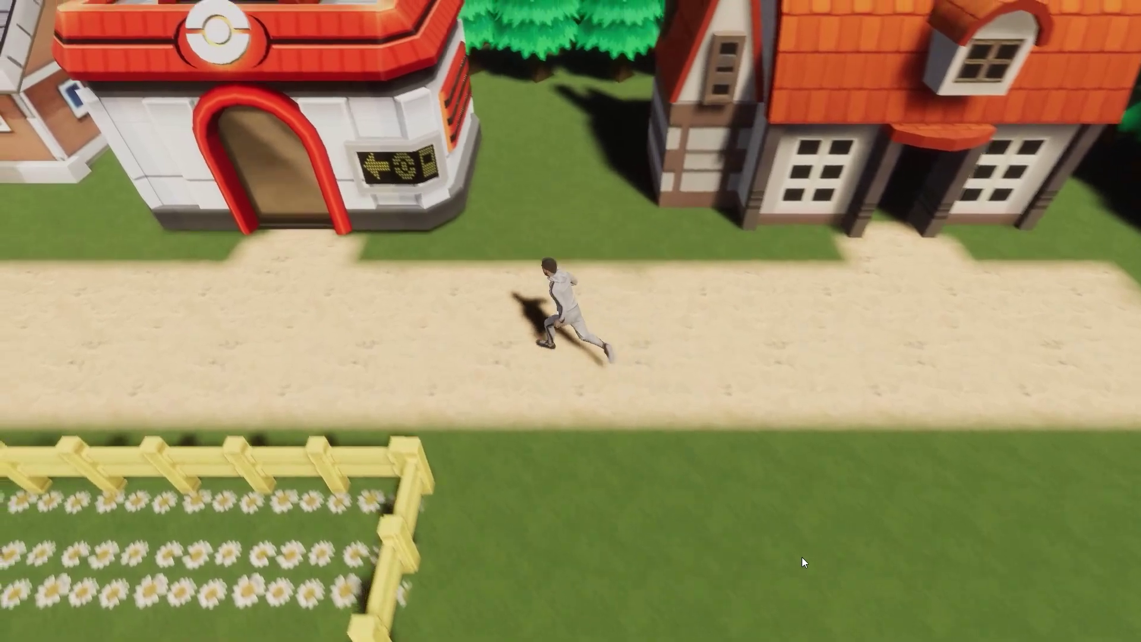
Walk the player west out of the town along the tree-lined path and past the tall grass fields to inspect the route.
{"action": "key", "text": "a"}
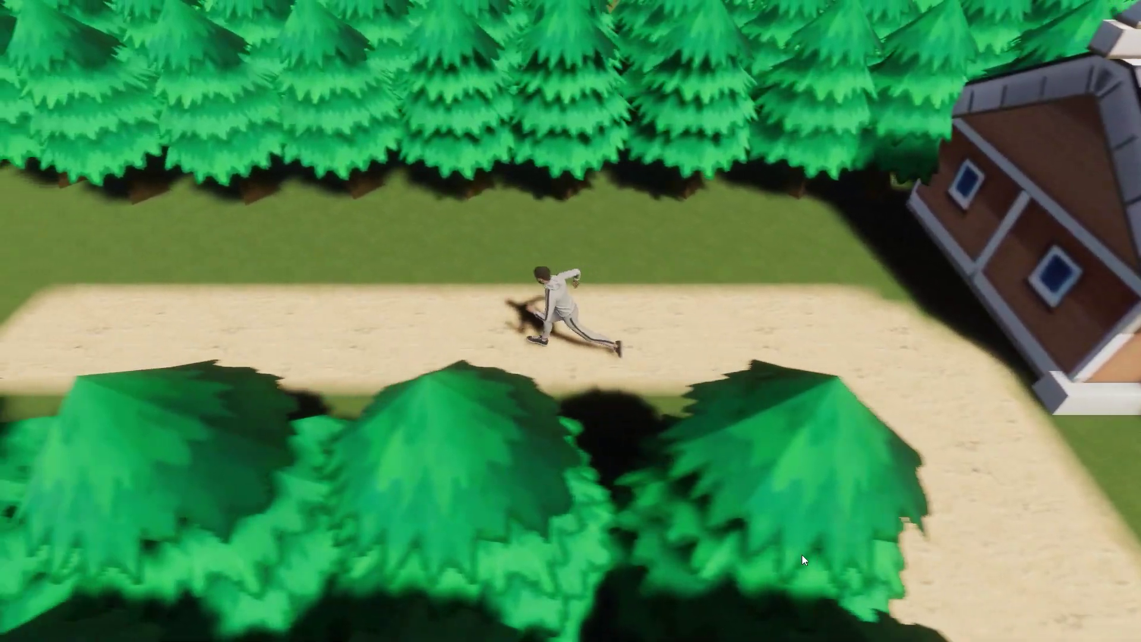
{"action": "key", "text": "s"}
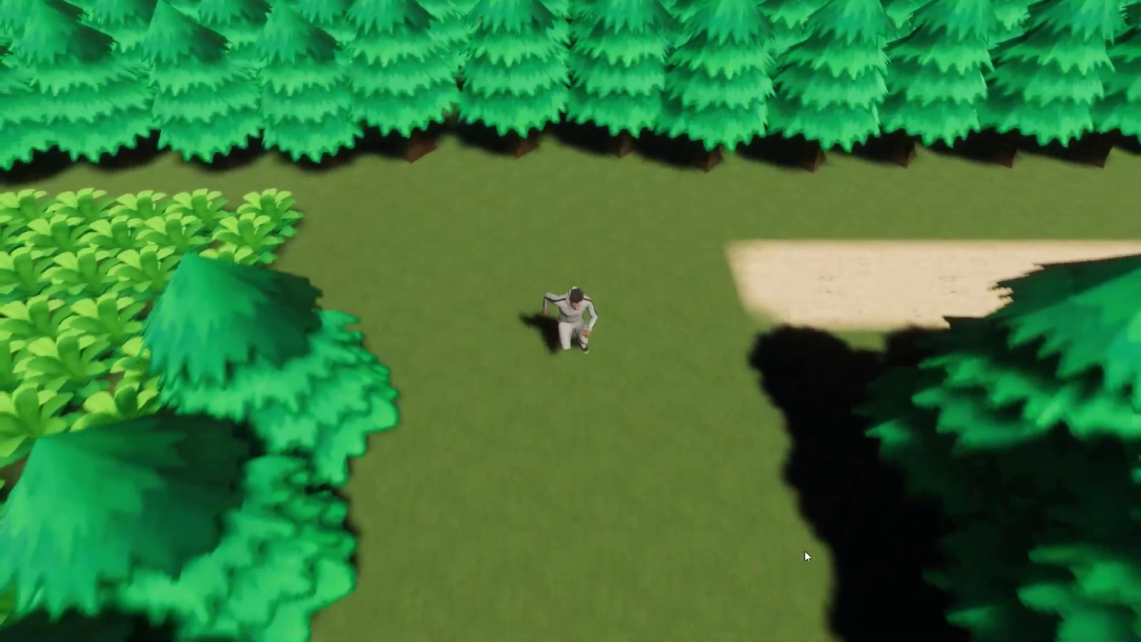
{"action": "key", "text": "a"}
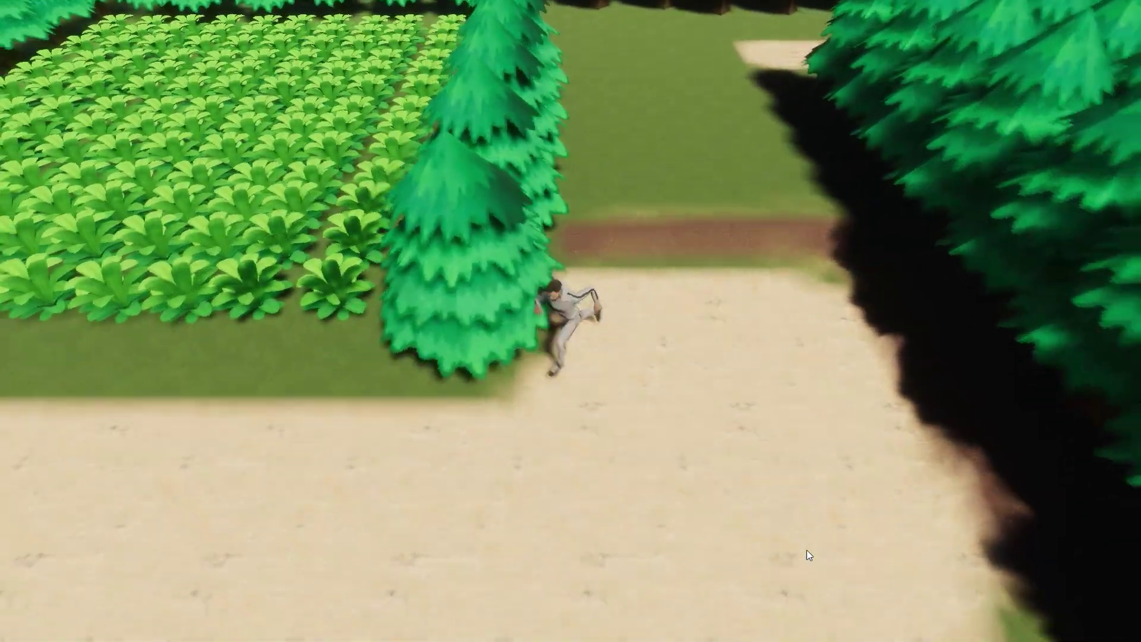
{"action": "key", "text": "a"}
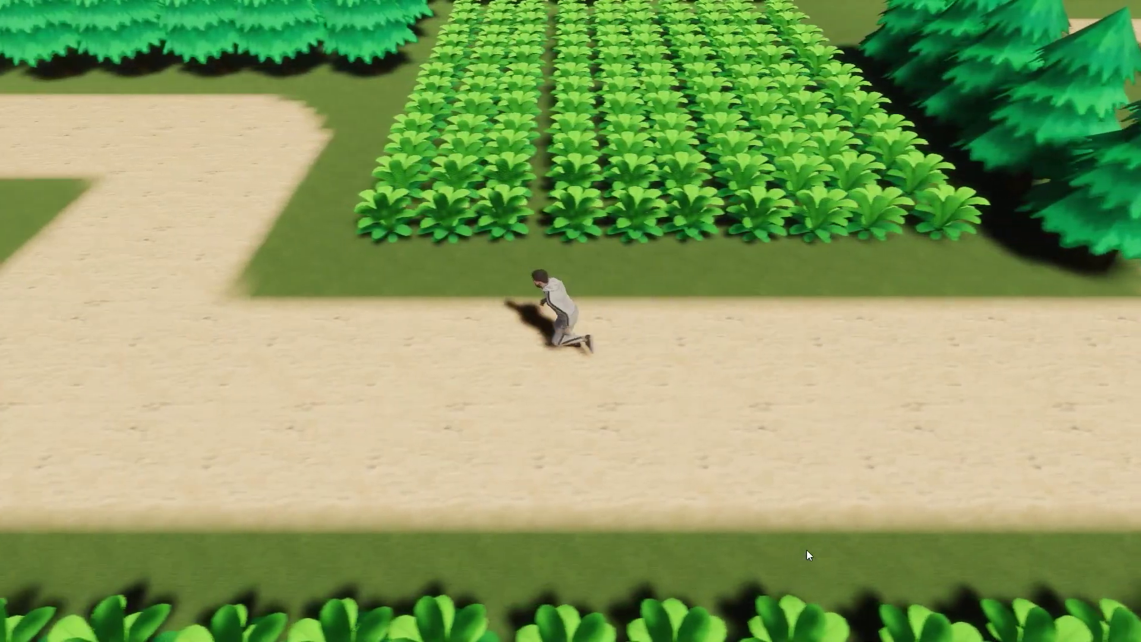
{"action": "key", "text": "w"}
{"action": "key", "text": "a"}
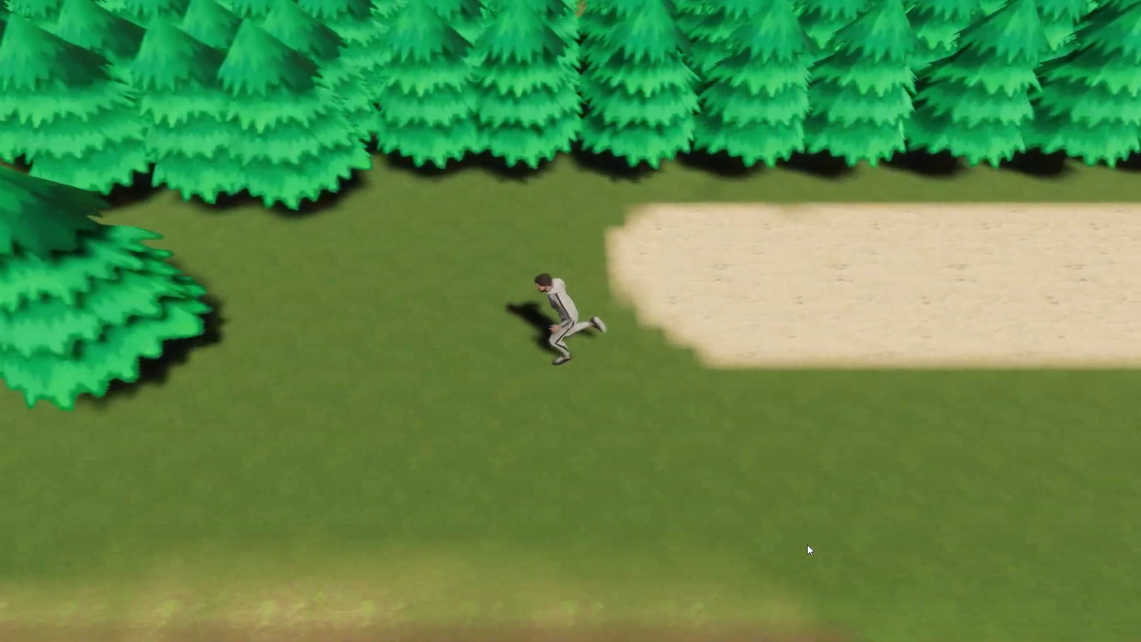
{"action": "key", "text": "s"}
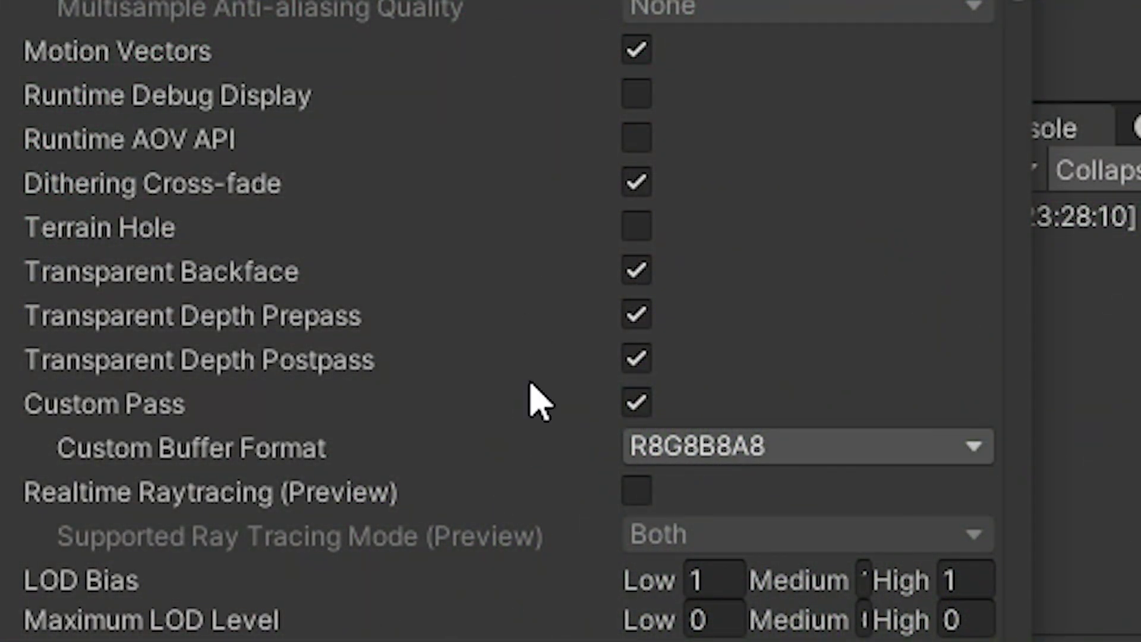
Enable Realtime Raytracing (Preview) in the rendering settings.
{"action": "left_click", "coordinate": [644, 502]}
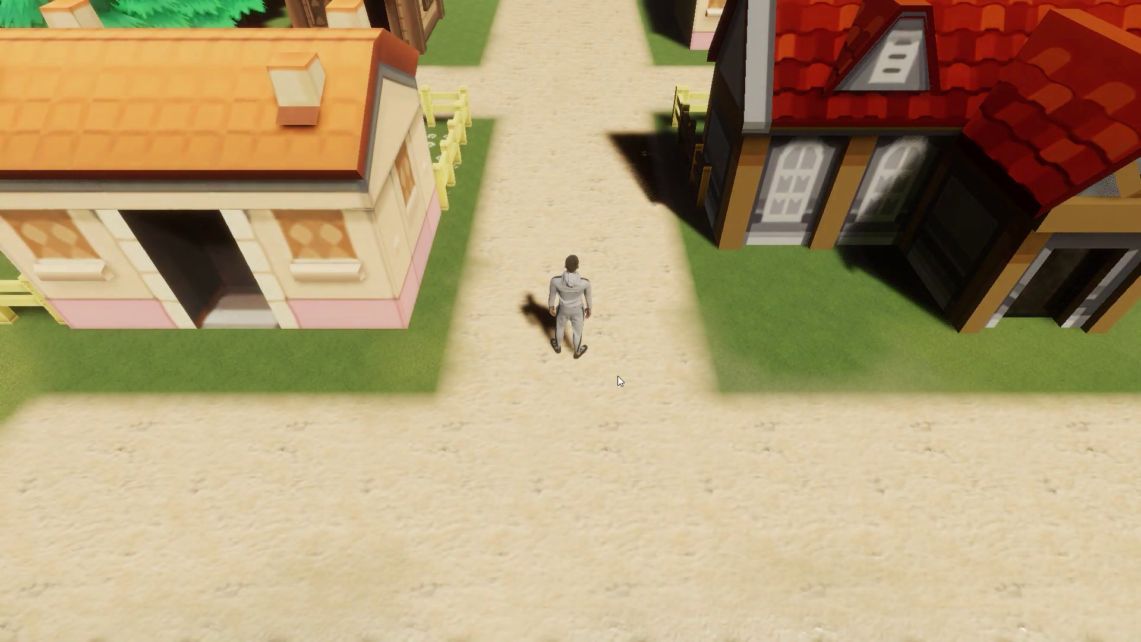
Walk the player up and back down the village's central path in the running game to inspect the lighting.
{"action": "key", "text": "w"}
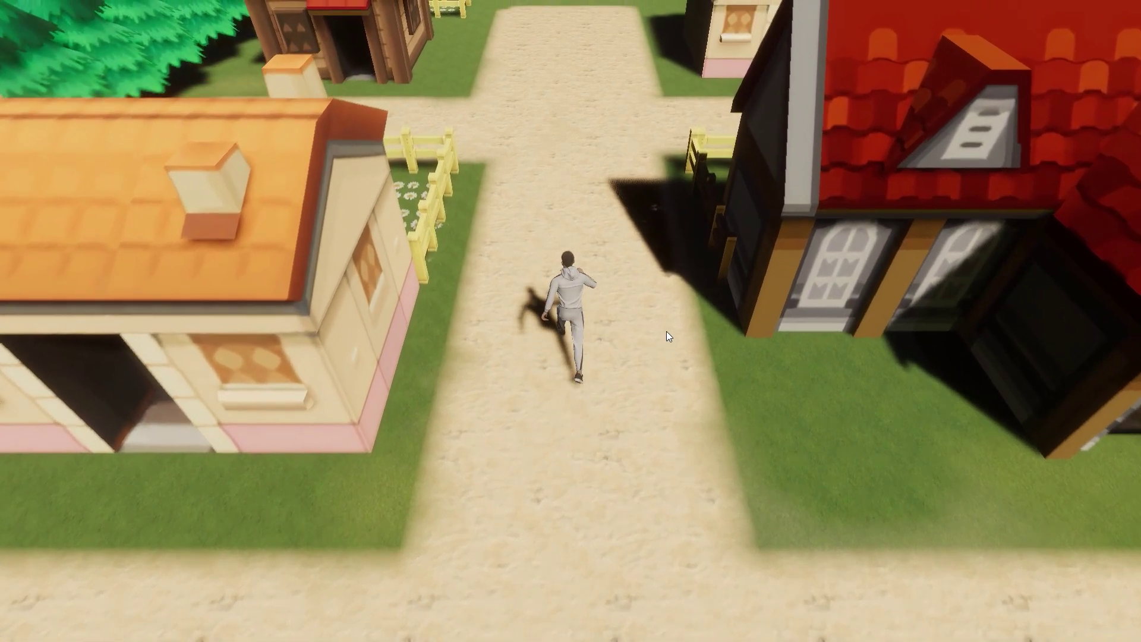
{"action": "key", "text": "s"}
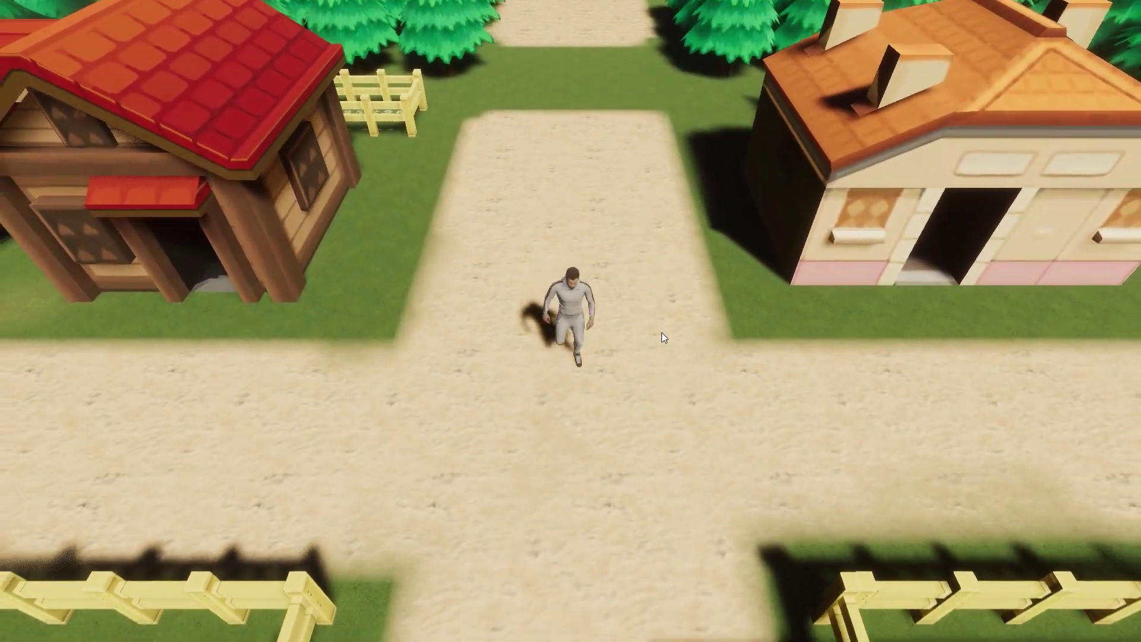
{"action": "key", "text": "s"}
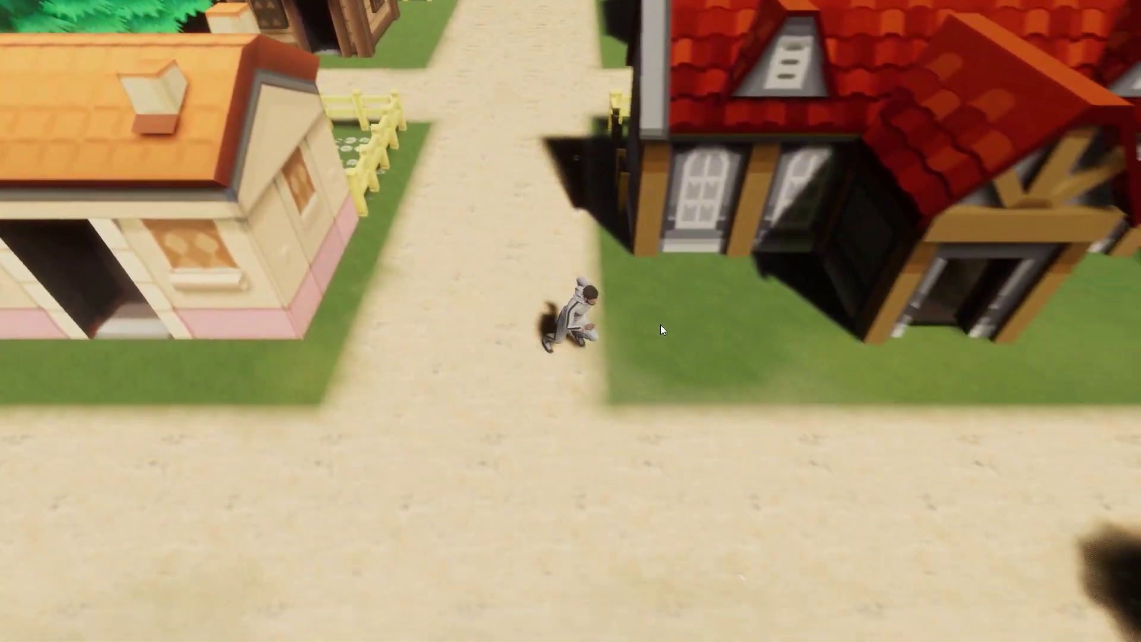
Walk the player to the red-roofed house's doorway and around its front yard to inspect the doorway, shadows and fenced waterfront.
{"action": "key", "text": "d"}
{"action": "key", "text": "w"}
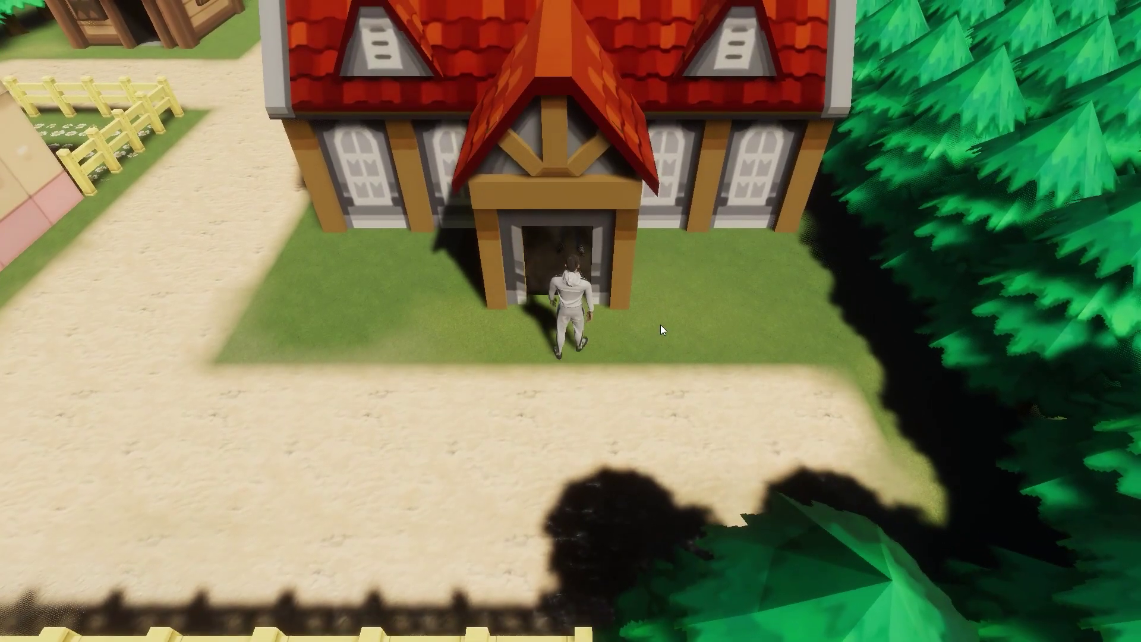
{"action": "key", "text": "s"}
{"action": "key", "text": "a"}
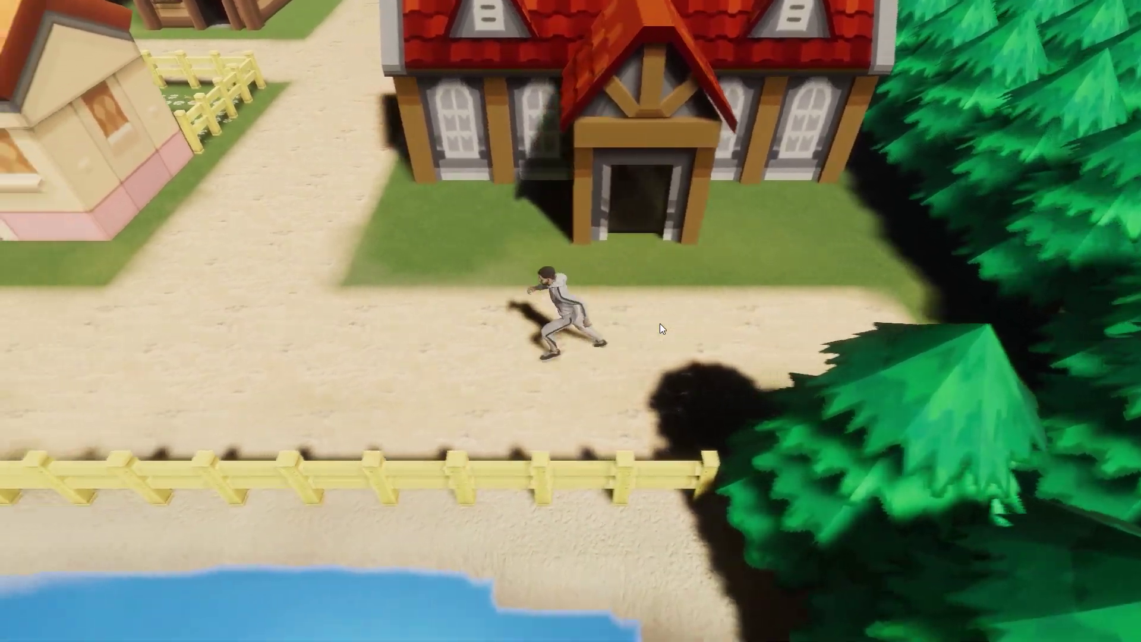
{"action": "key", "text": "d"}
{"action": "key", "text": "w"}
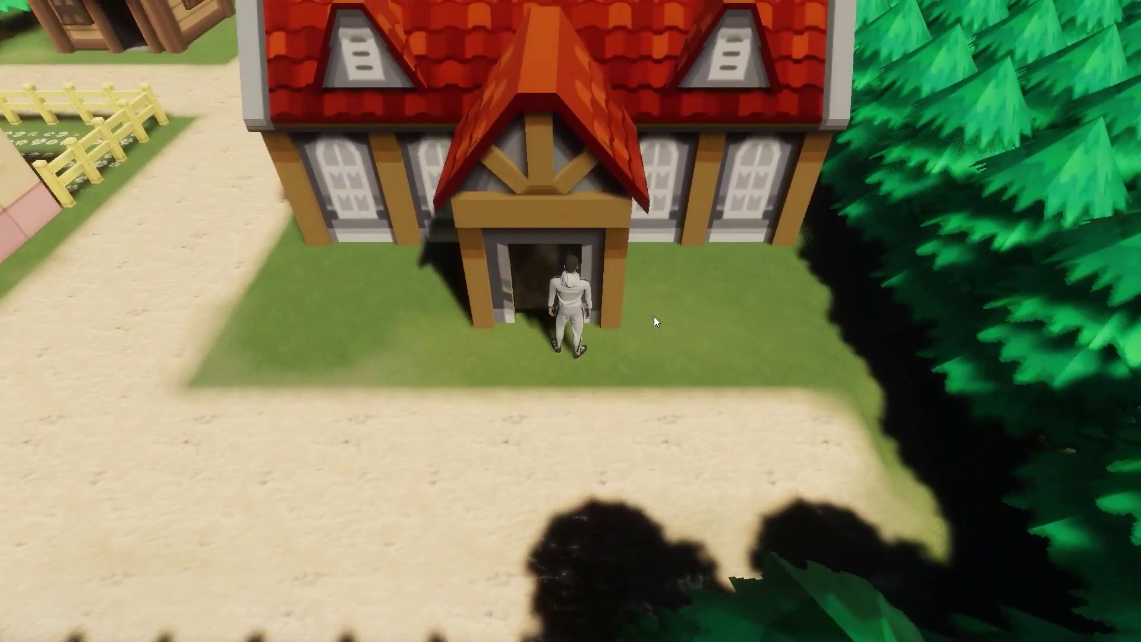
{"action": "key", "text": "a"}
{"action": "key", "text": "d"}
{"action": "key", "text": "s"}
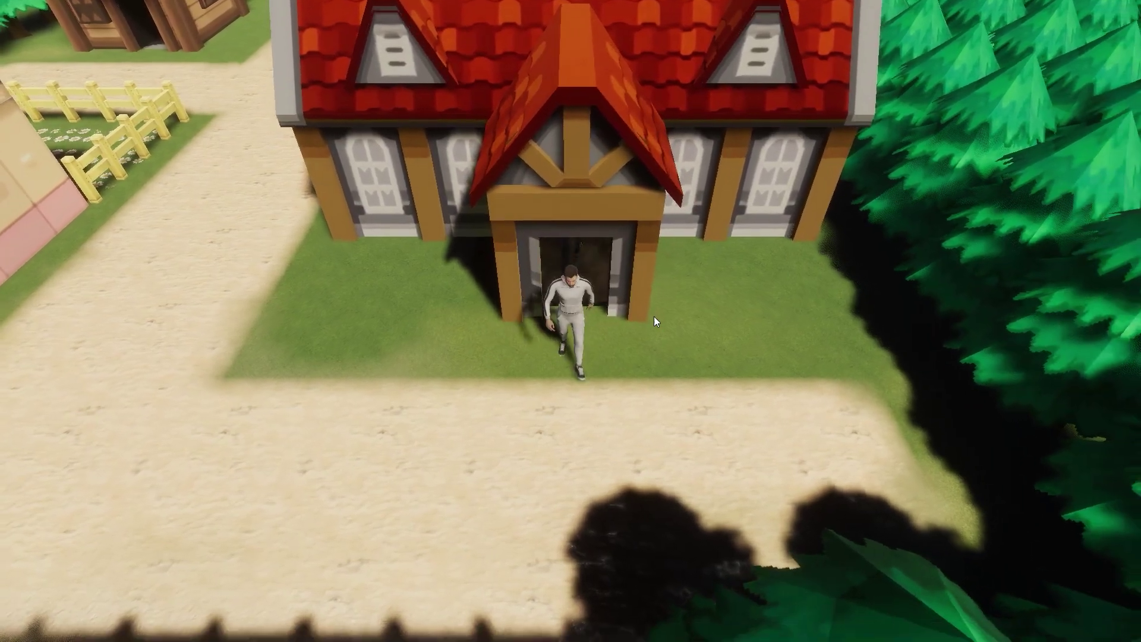
{"action": "key", "text": "a"}
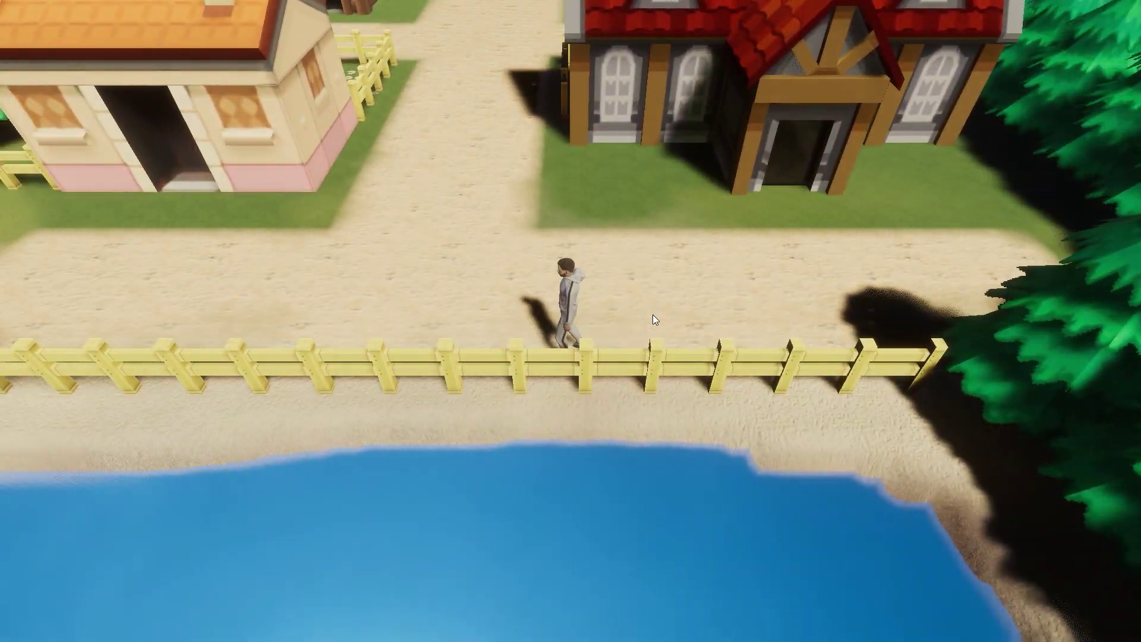
{"action": "key", "text": "w"}
{"action": "key", "text": "a"}
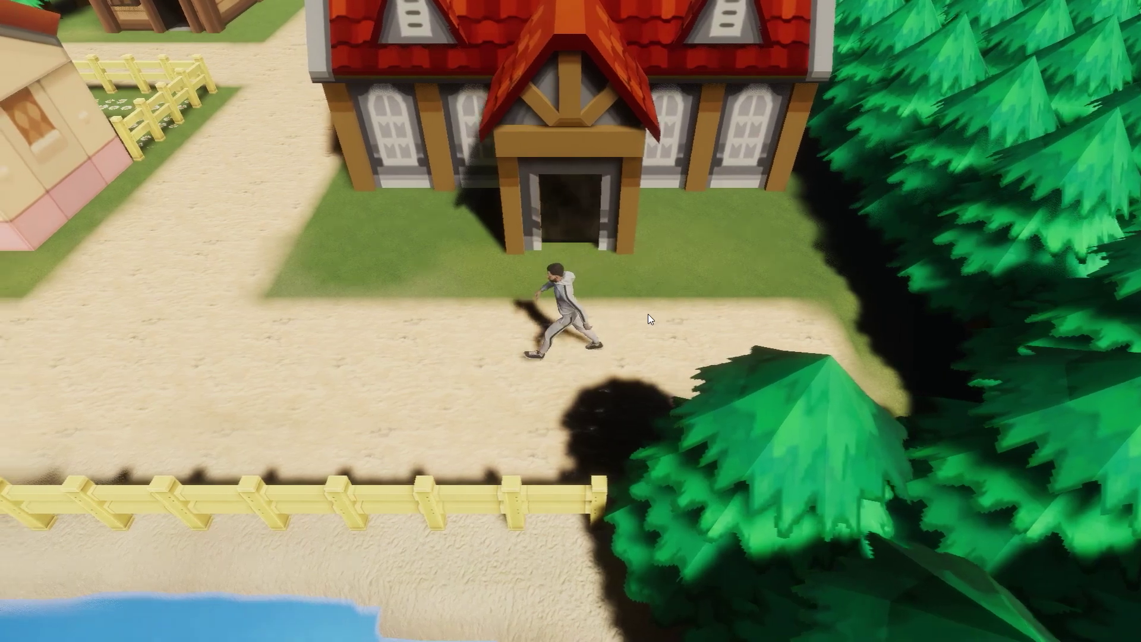
Walk the player north out of the village and east into the tall grass field.
{"action": "key", "text": "w"}
{"action": "key", "text": "w"}
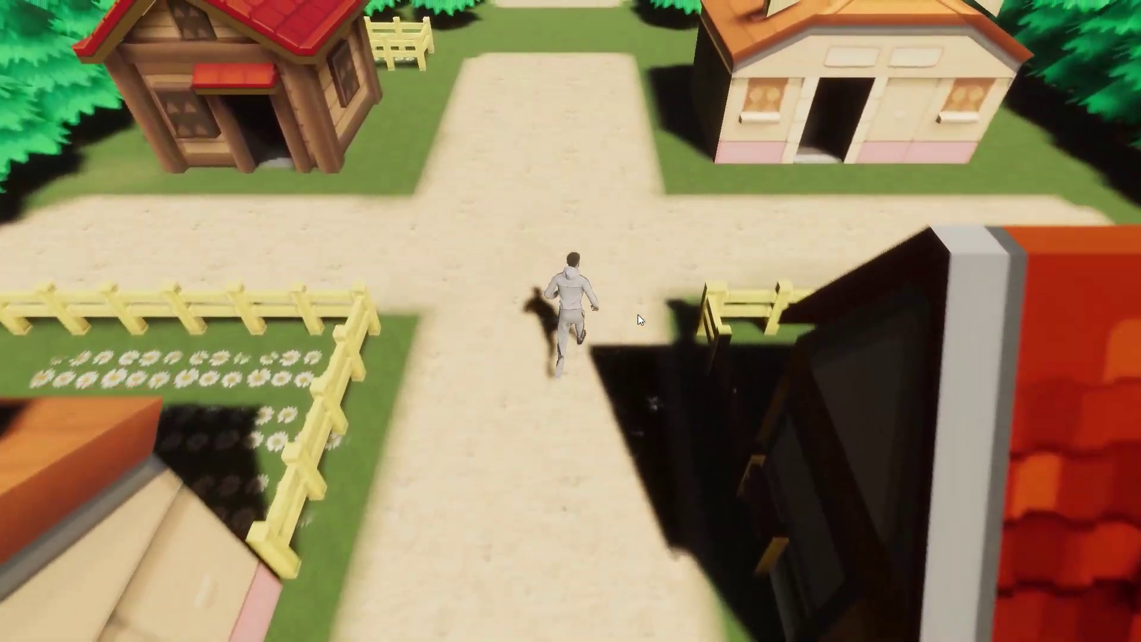
{"action": "key", "text": "w"}
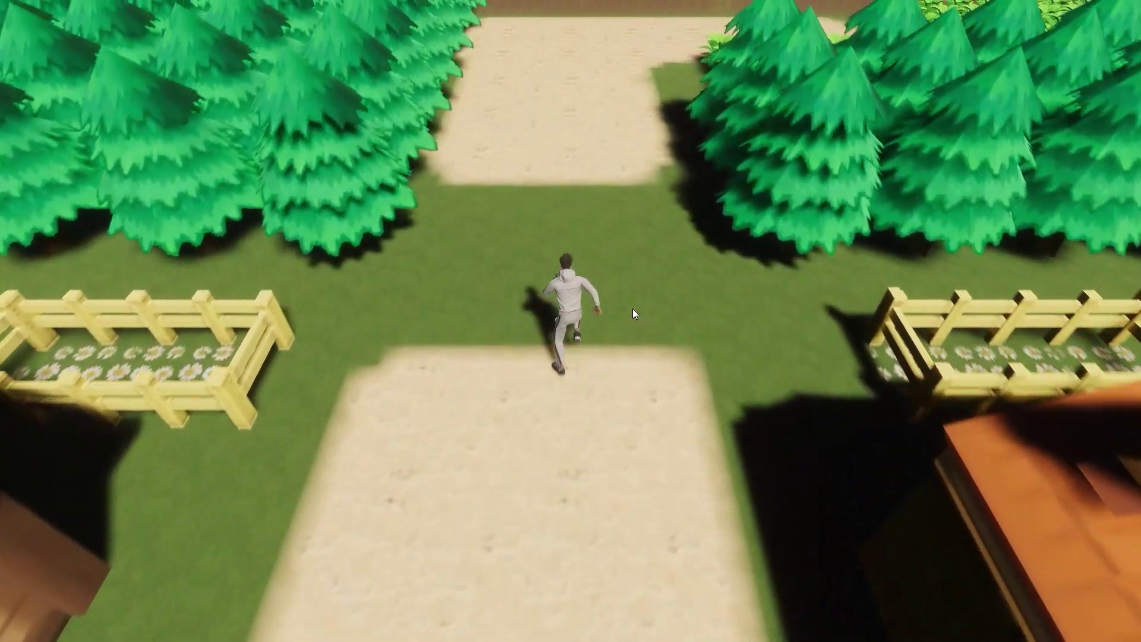
{"action": "key", "text": "d"}
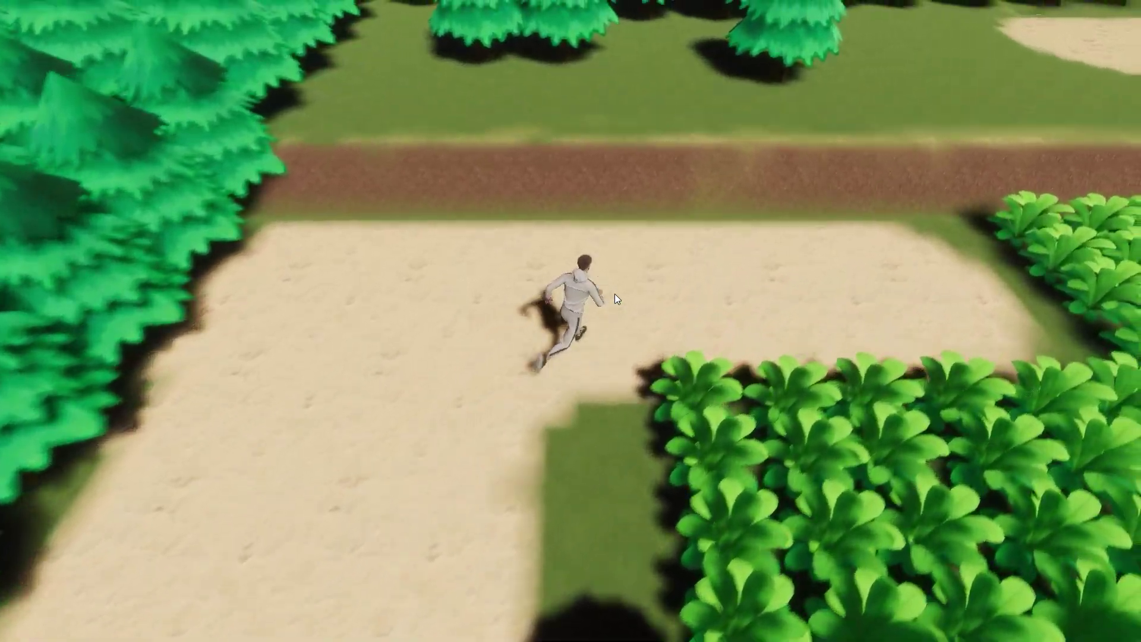
{"action": "key", "text": "a"}
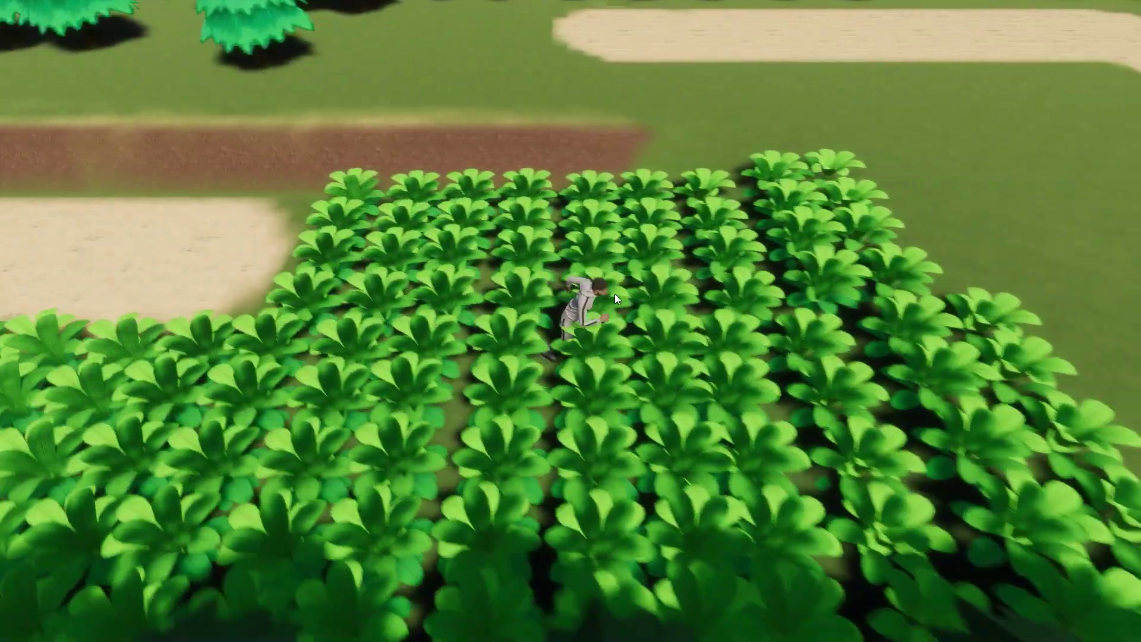
Start a wild Piplup encounter in the tall grass, attack it with RazorLeaf and open the bag.
{"action": "key", "text": "d"}
{"action": "key", "text": "w"}
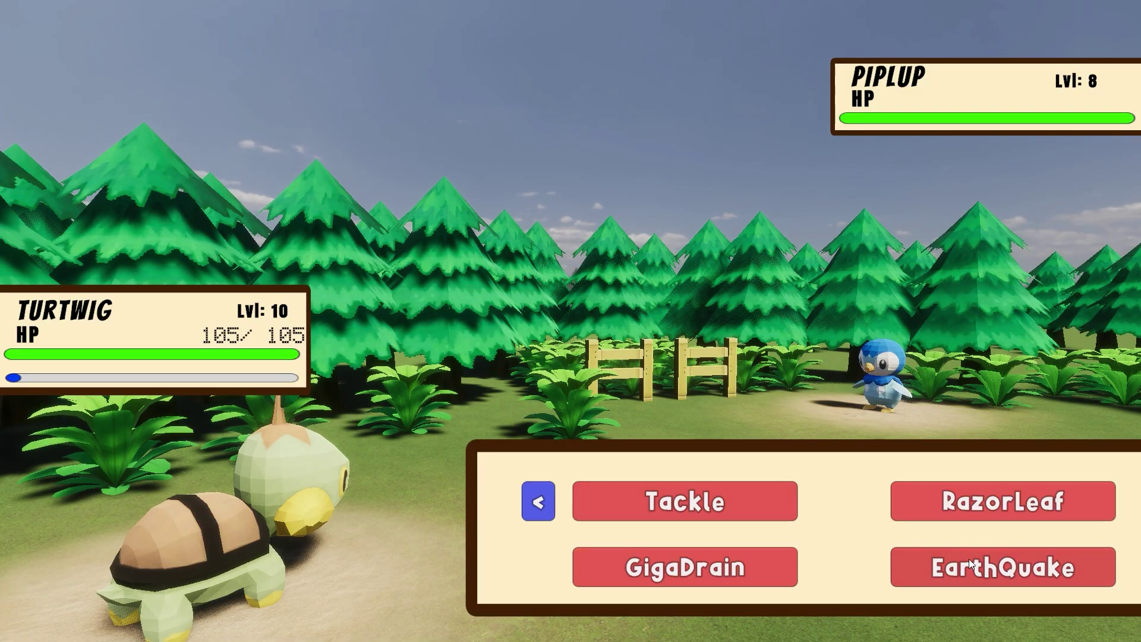
{"action": "left_click", "coordinate": [1018, 502]}
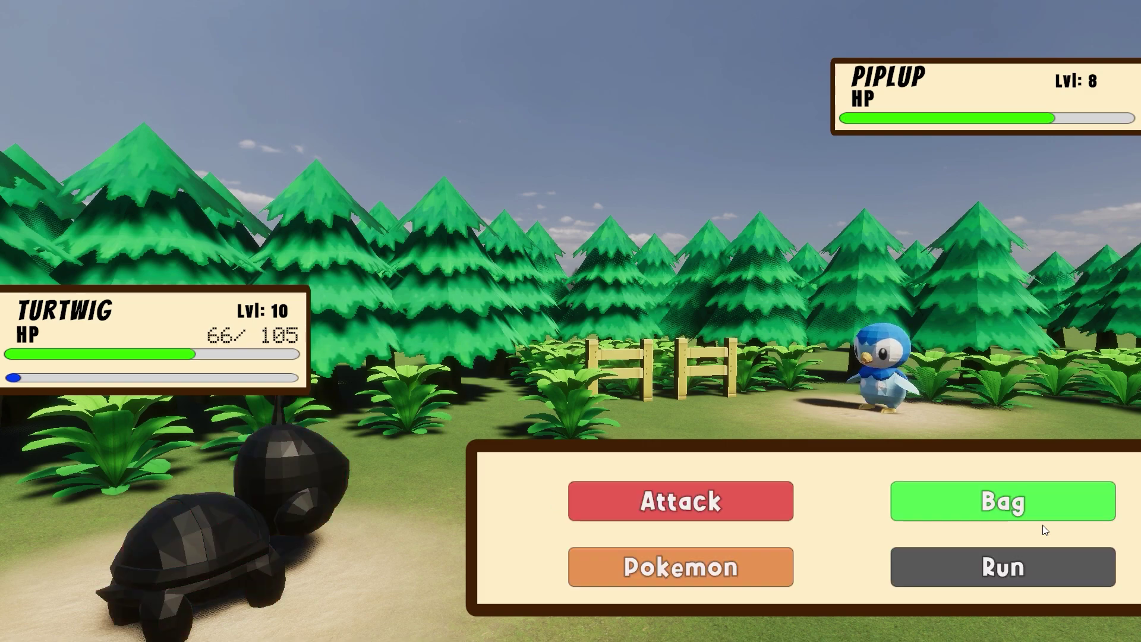
{"action": "left_click", "coordinate": [1035, 505]}
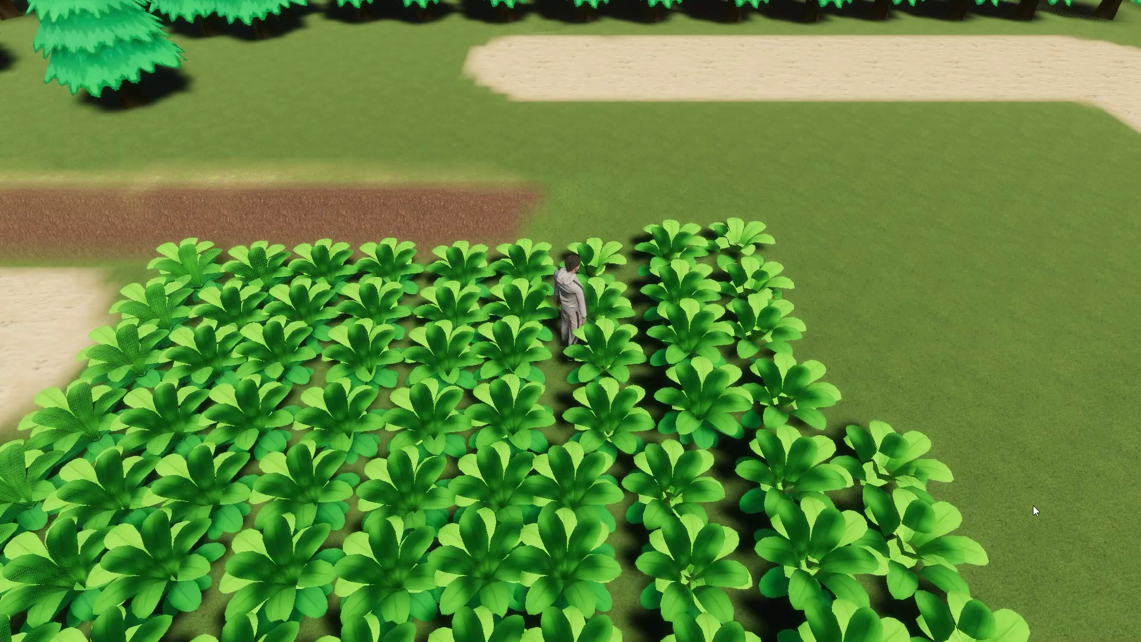
Walk across the field into another wild Piplup encounter and attack it with EarthQuake.
{"action": "key", "text": "d"}
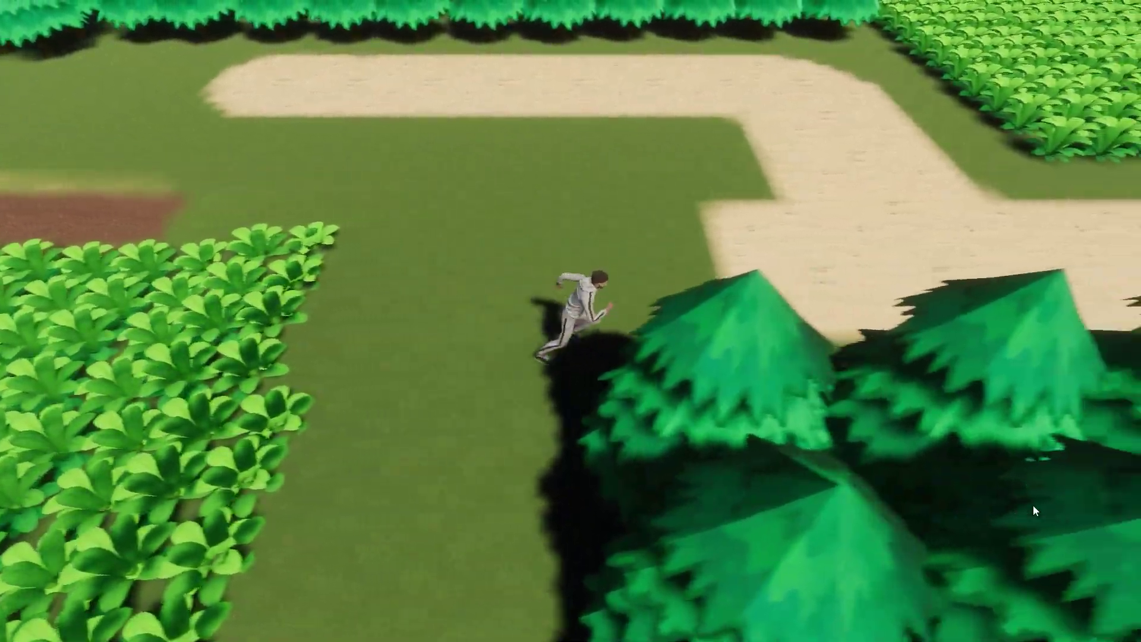
{"action": "key", "text": "w"}
{"action": "key", "text": "s"}
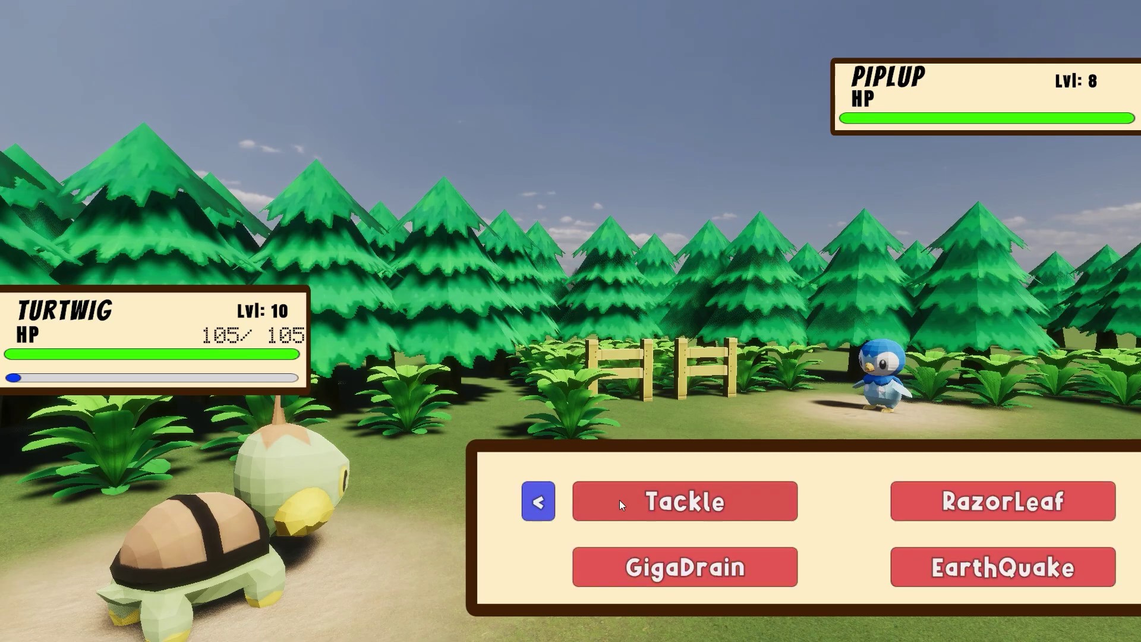
{"action": "left_click", "coordinate": [1016, 575]}
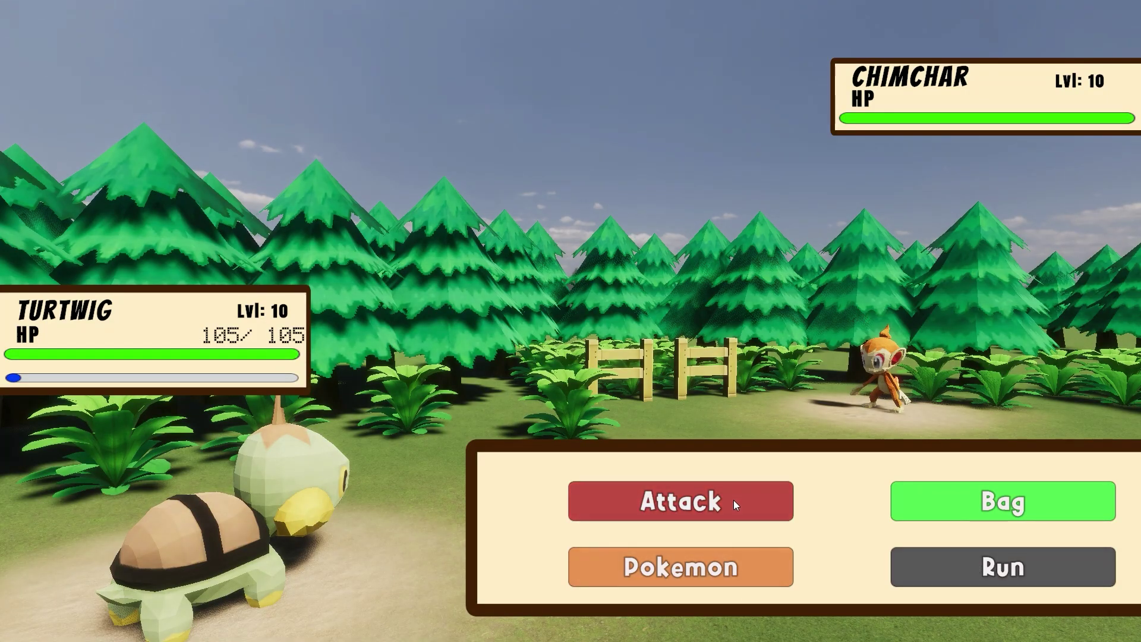
Weaken the wild level 10 Chimchar with EarthQuake and catch it with a Poké Ball from the bag.
{"action": "left_click", "coordinate": [991, 574]}
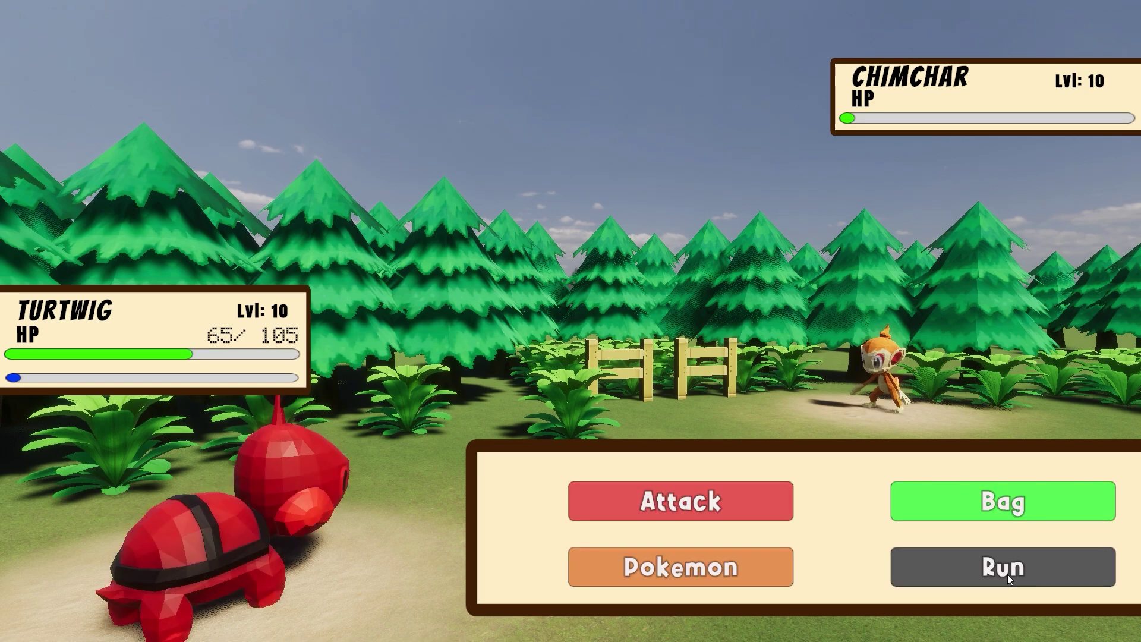
{"action": "left_click", "coordinate": [1004, 503]}
{"action": "left_click", "coordinate": [1049, 501]}
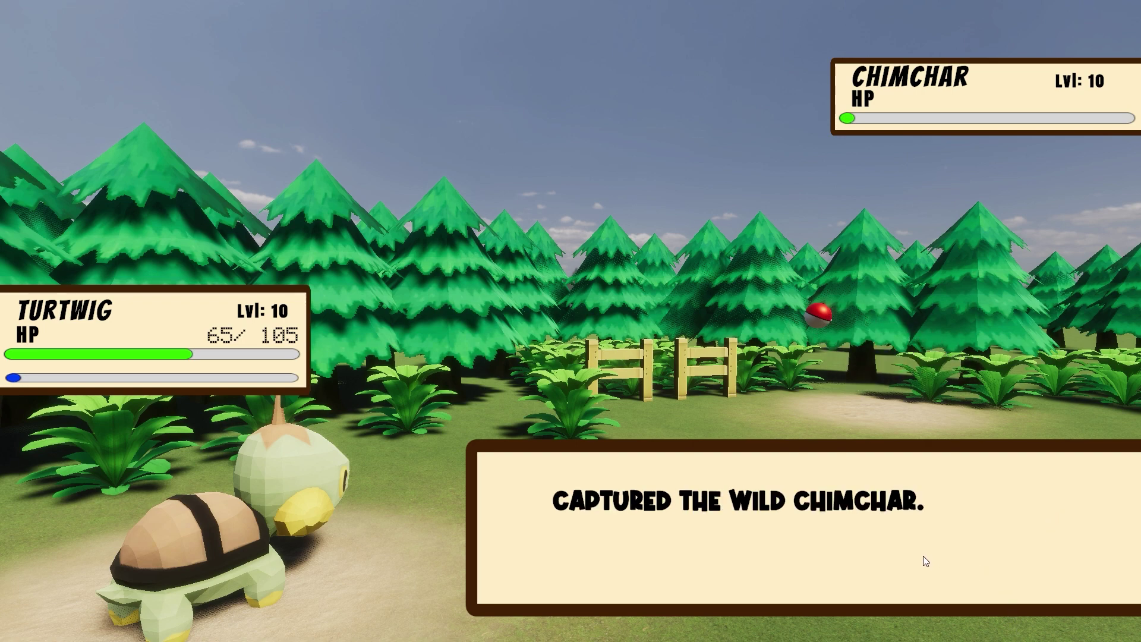
Run the player east out of the tall grass and along the sand path to the arched brick building in town.
{"action": "key", "text": "w"}
{"action": "key", "text": "d"}
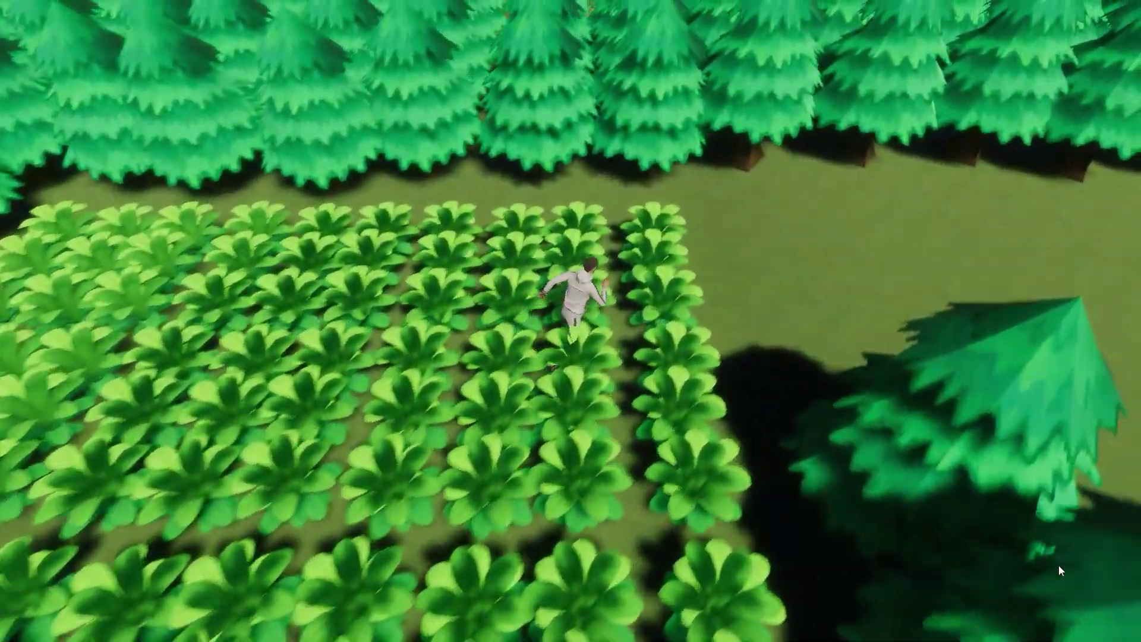
{"action": "key", "text": "d"}
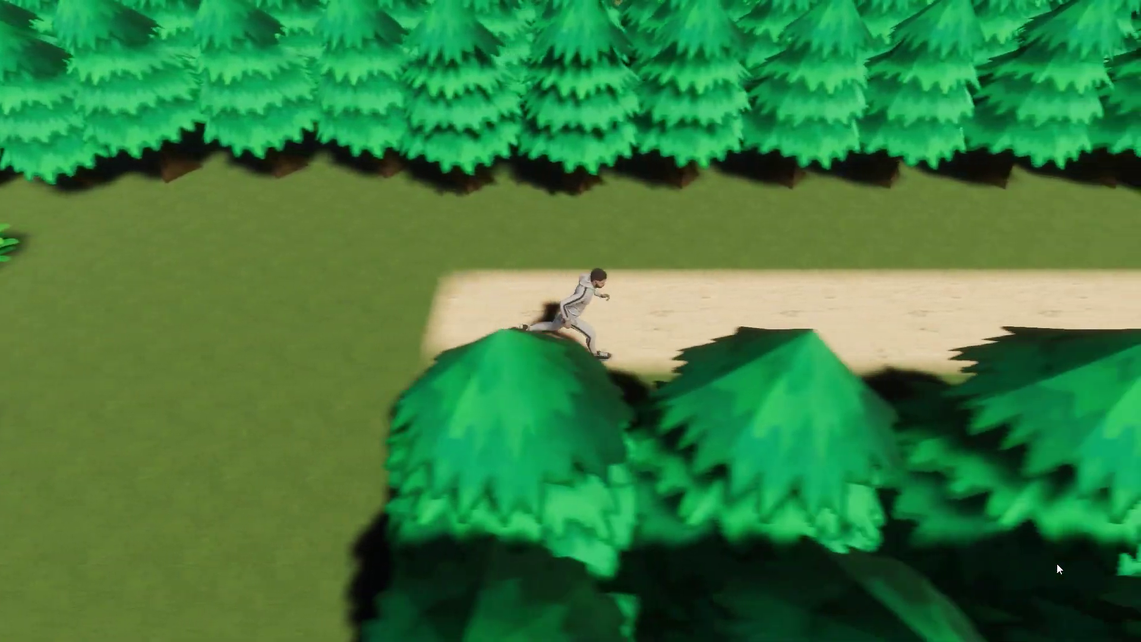
{"action": "key", "text": "d"}
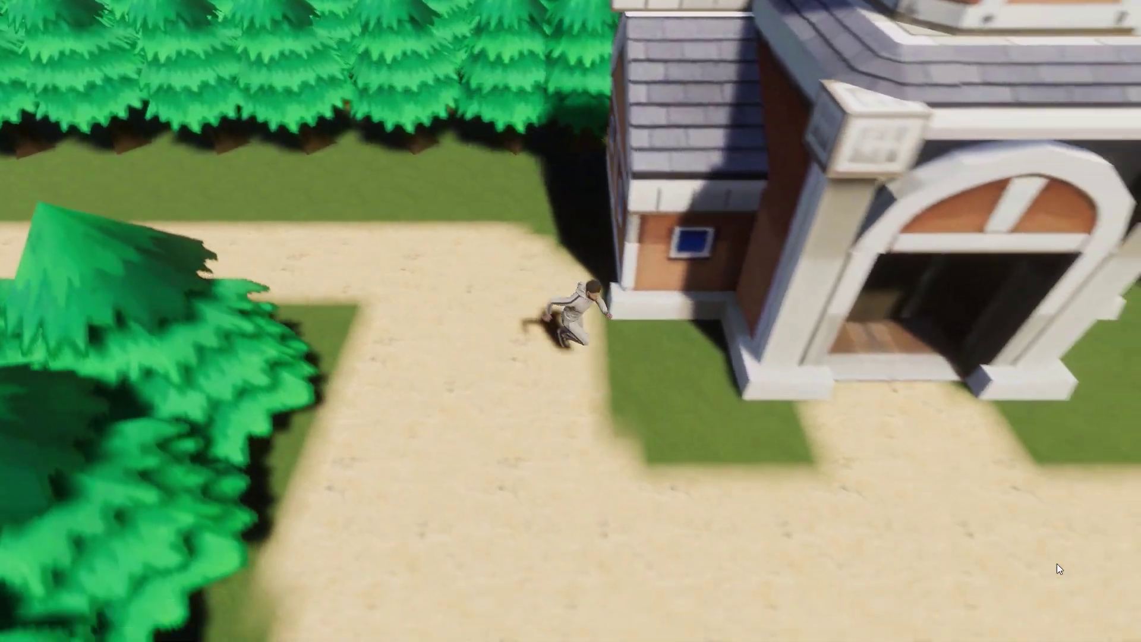
Walk the player past the arched brick building's entrance and into the grassy gap beside the Pokémon Center.
{"action": "key", "text": "s"}
{"action": "key", "text": "d"}
{"action": "key", "text": "w"}
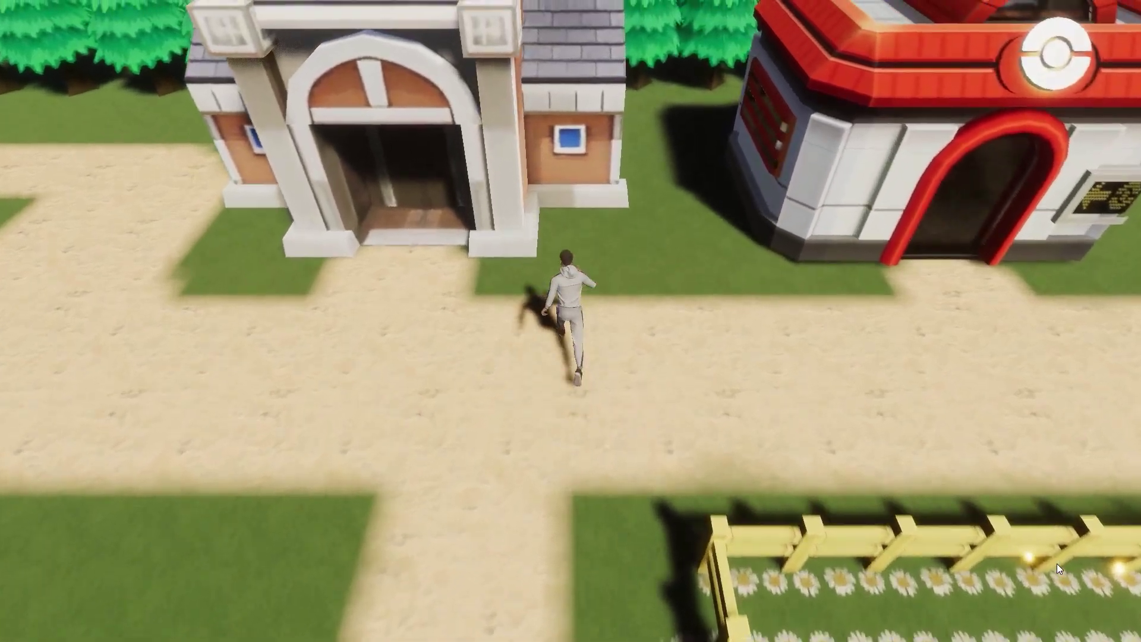
{"action": "key", "text": "d"}
{"action": "key", "text": "d"}
{"action": "key", "text": "w"}
{"action": "key", "text": "s"}
{"action": "key", "text": "d"}
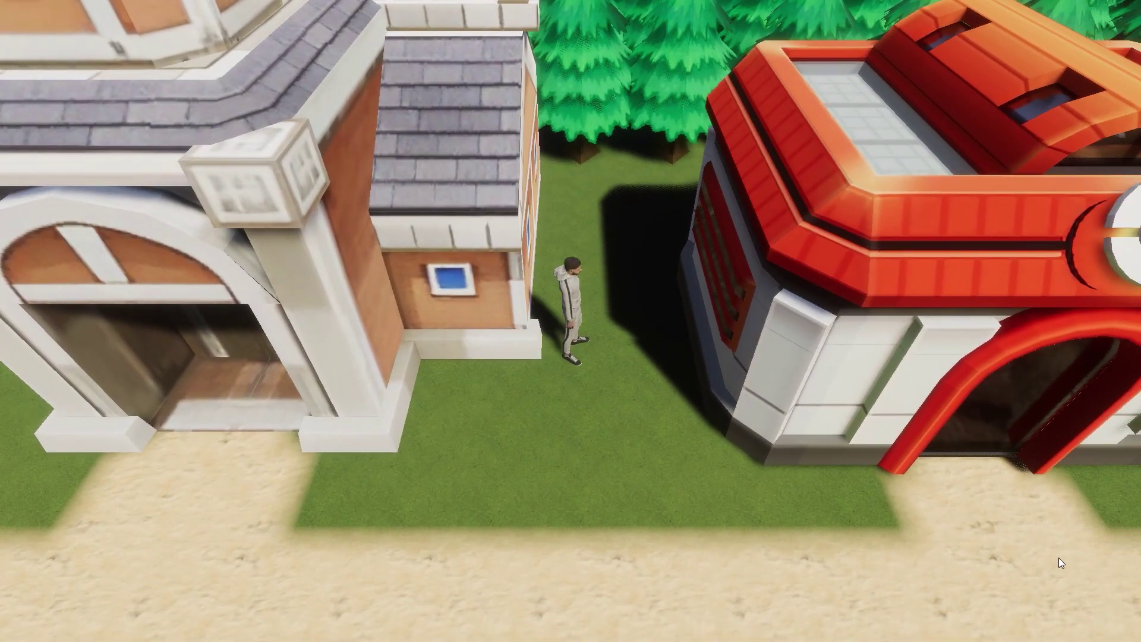
Bring the player back to the road and walk up to the Pokémon Center's door and away again.
{"action": "key", "text": "s"}
{"action": "key", "text": "d"}
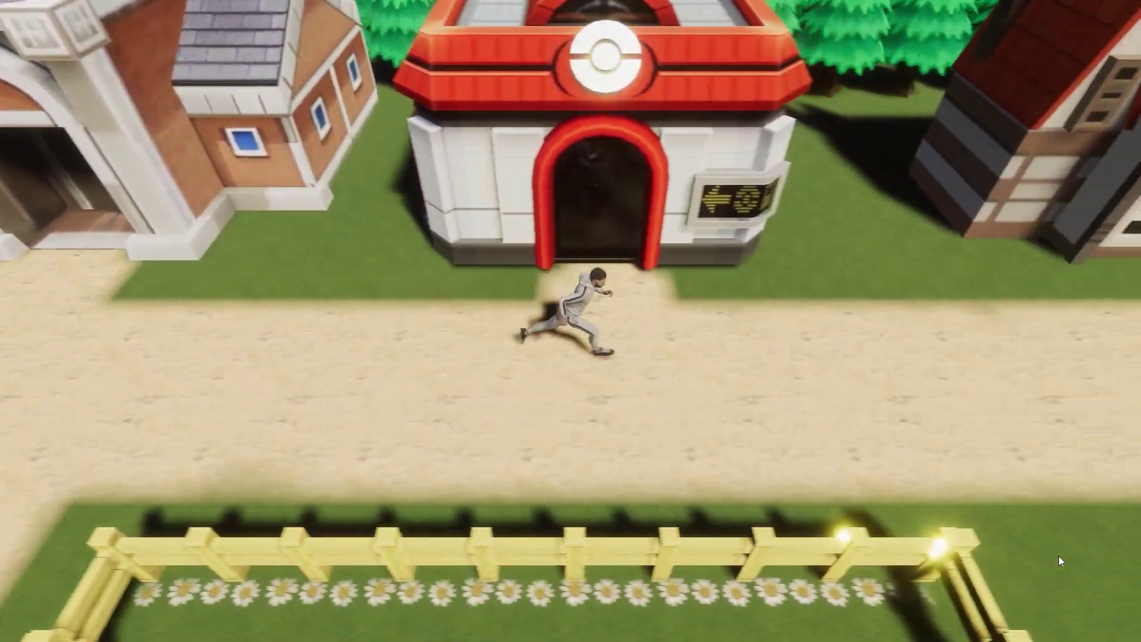
{"action": "key", "text": "w"}
{"action": "key", "text": "s"}
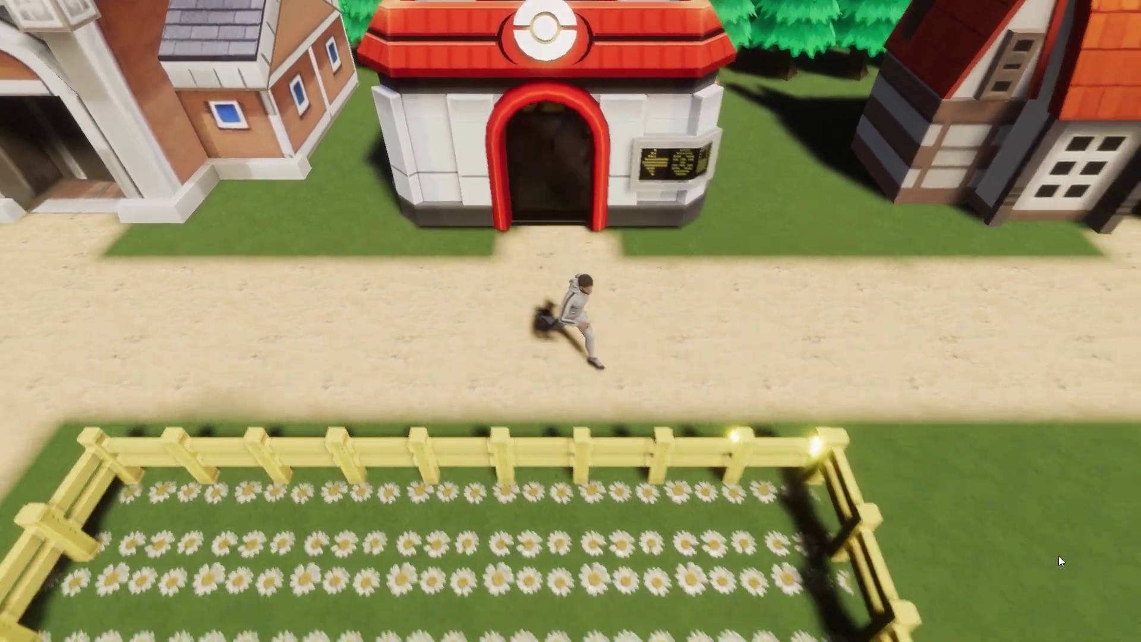
Walk the player around the lawn east of the fenced flower garden and south to the lower path by the red-walled house.
{"action": "key", "text": "d"}
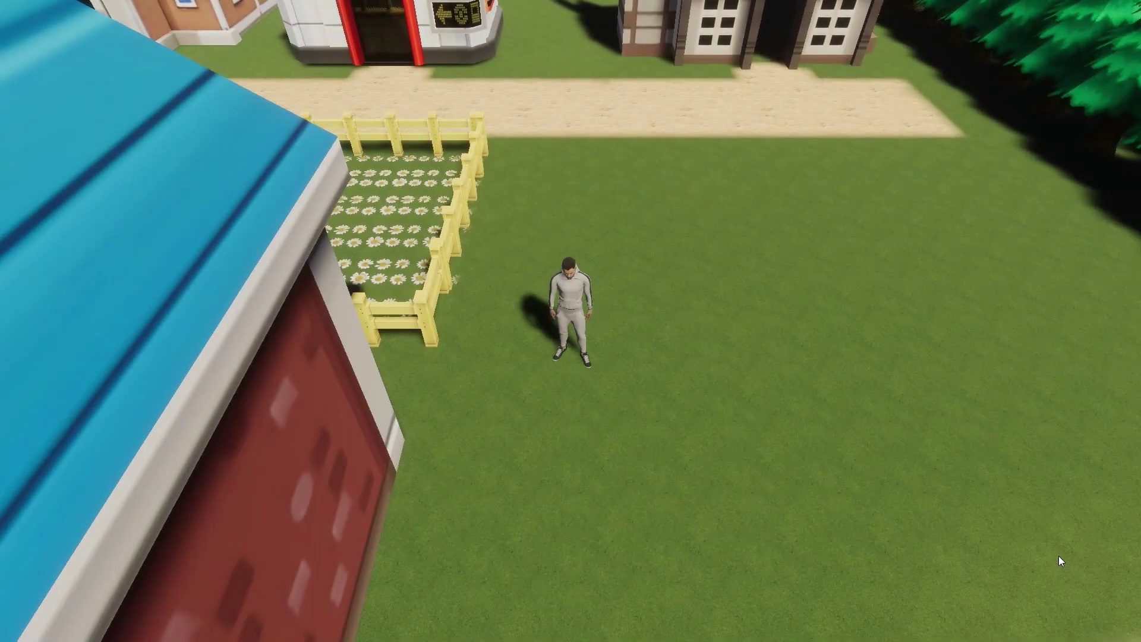
{"action": "key", "text": "a"}
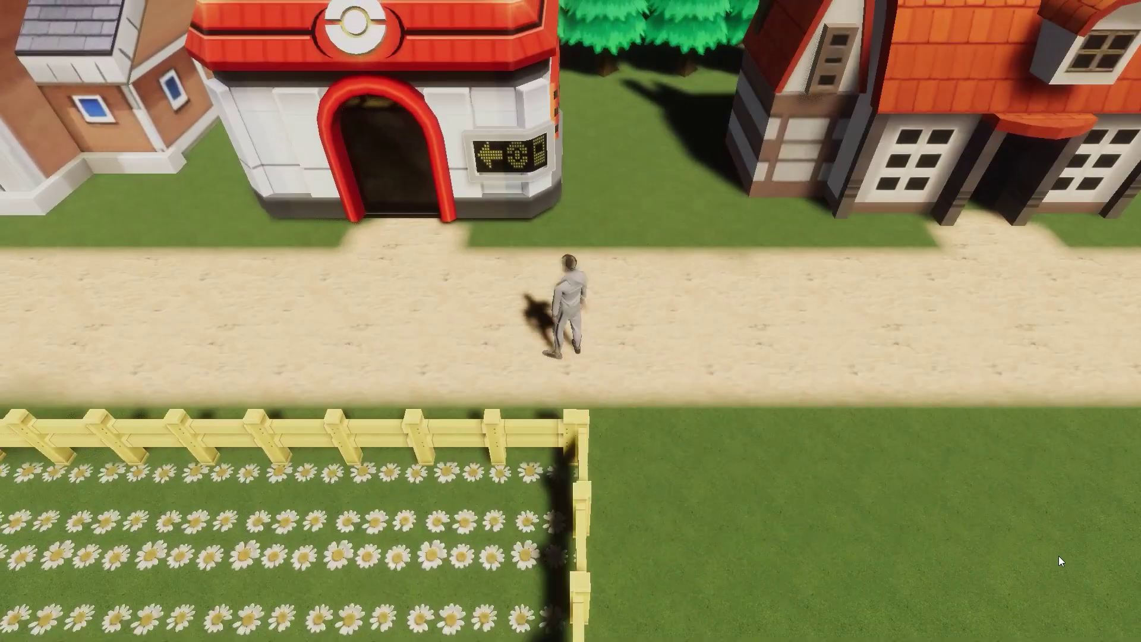
{"action": "key", "text": "s"}
{"action": "key", "text": "d"}
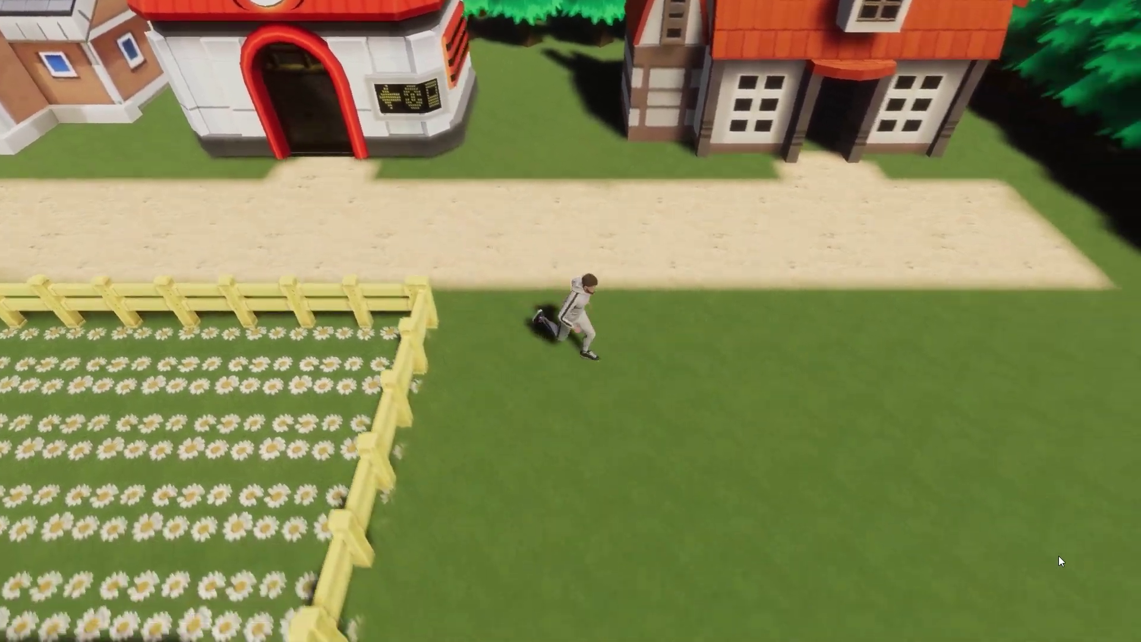
{"action": "key", "text": "s"}
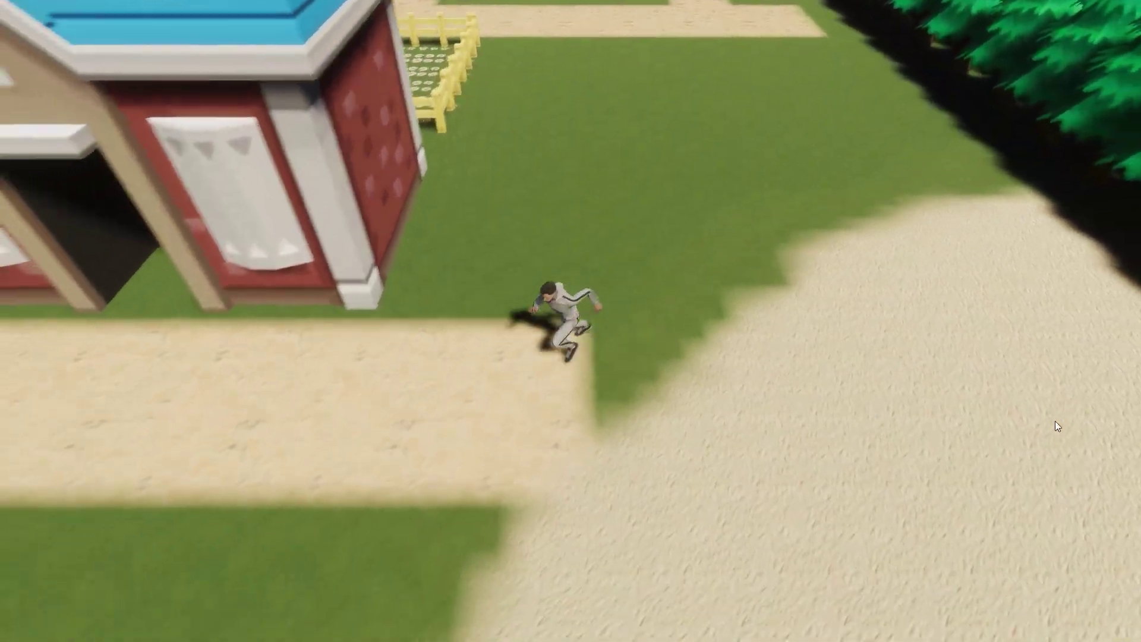
Run the player west along the lower path to the crossing between the red-walled house and the blue-roofed brick house.
{"action": "key", "text": "a"}
{"action": "key", "text": "s"}
{"action": "key", "text": "w"}
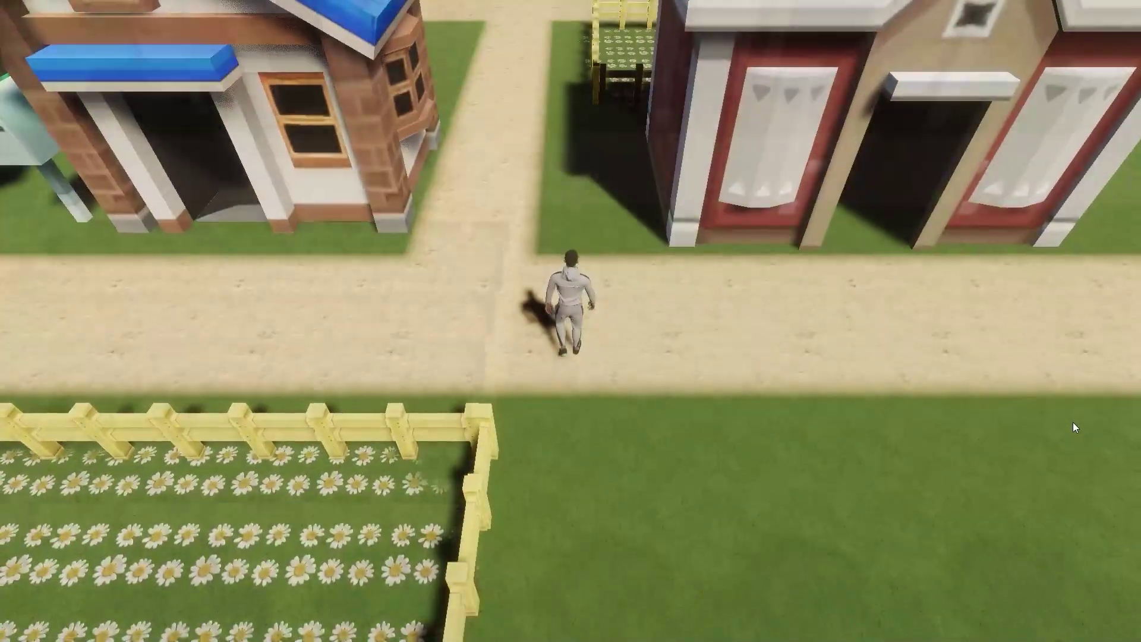
{"action": "key", "text": "s"}
{"action": "key", "text": "w"}
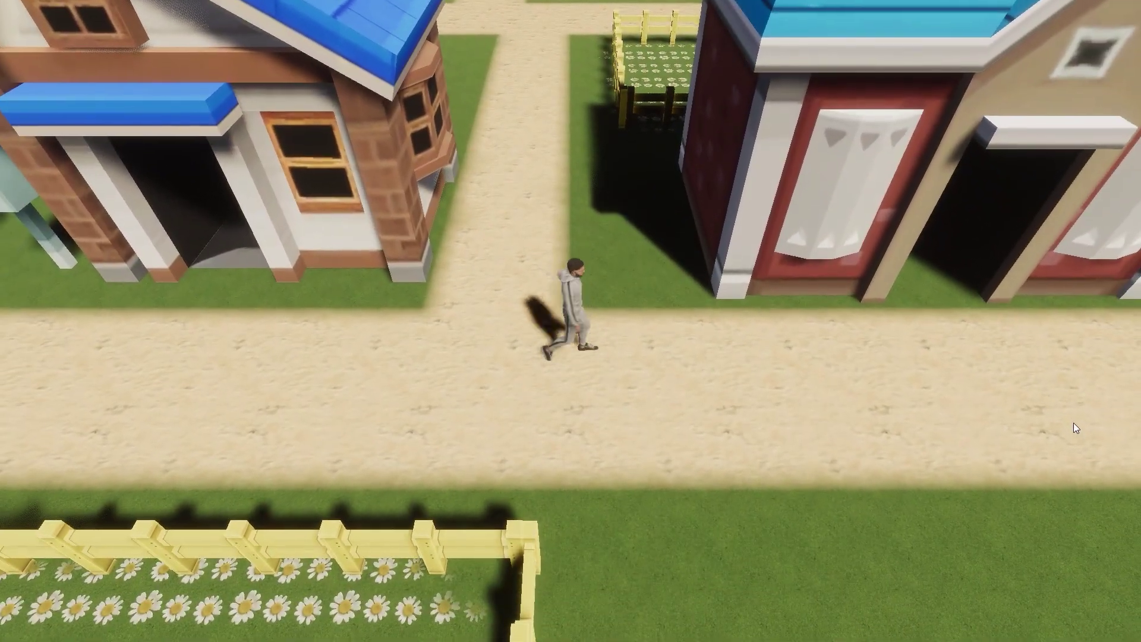
Run the player north to the upper road and east past the Pokémon Center to the orange-roofed house.
{"action": "key", "text": "w"}
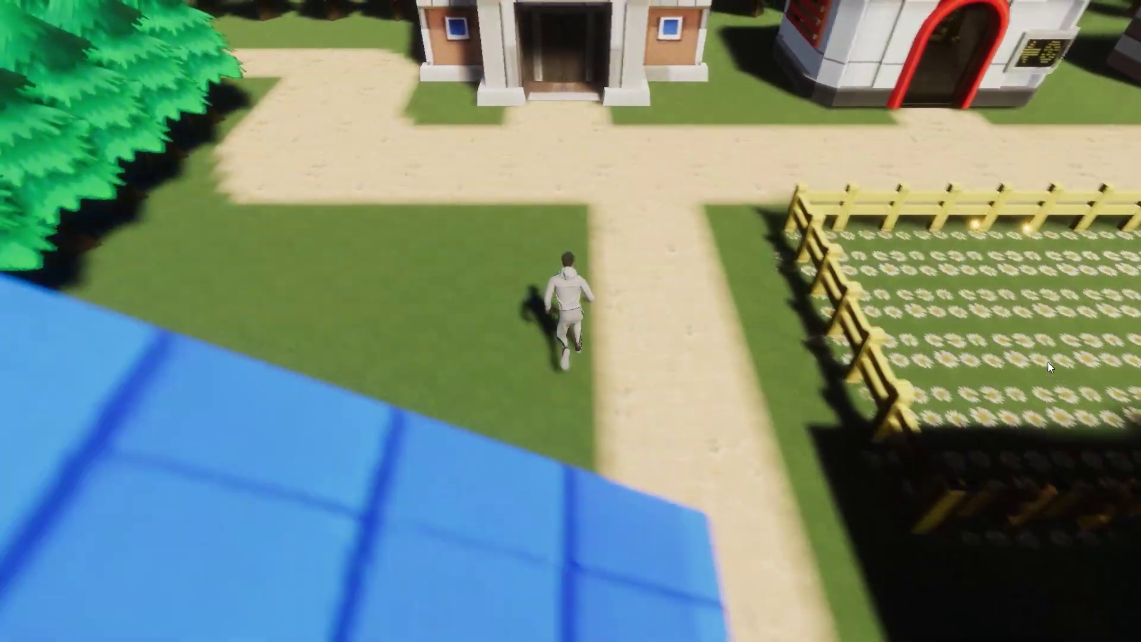
{"action": "key", "text": "d"}
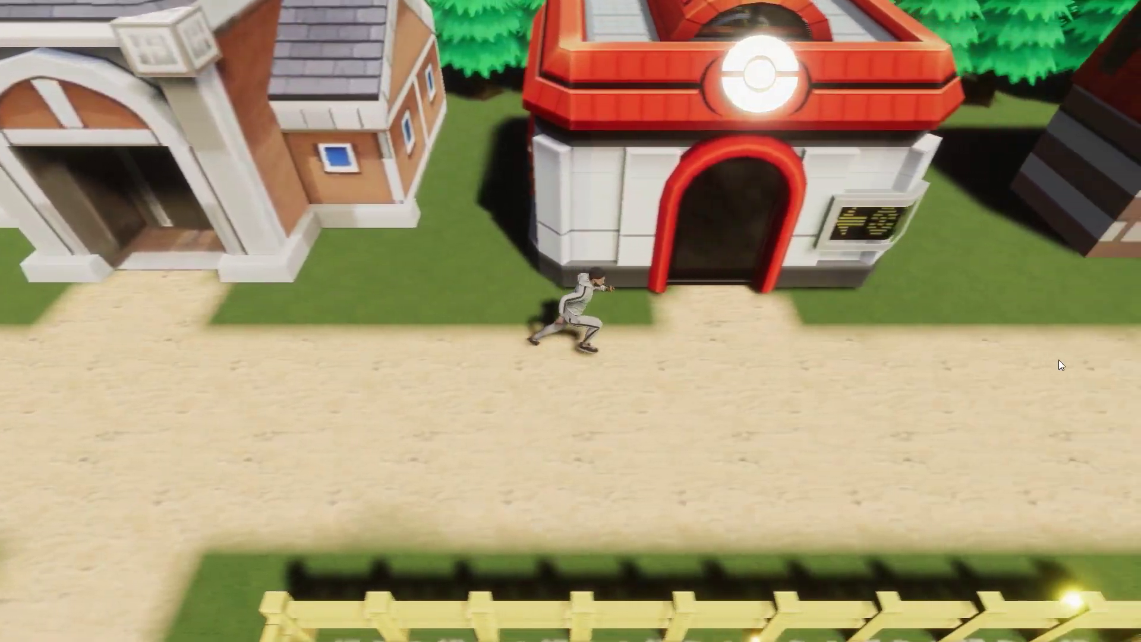
{"action": "key", "text": "w"}
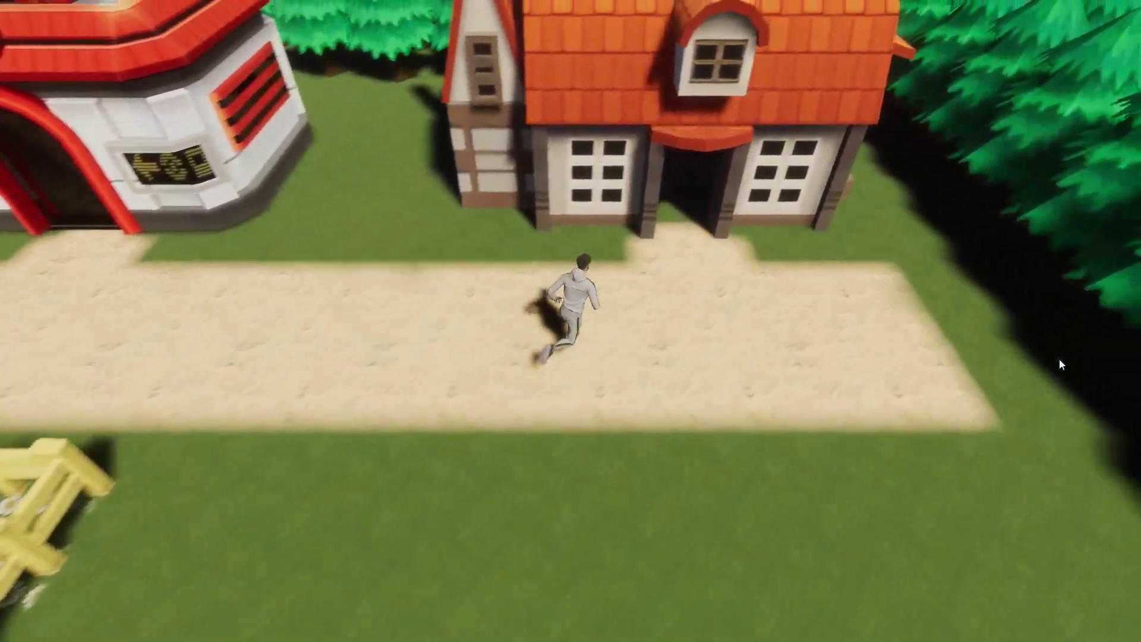
Run the player west along the upper road, past the arched brick building and out of town to the forest clearing.
{"action": "key", "text": "a"}
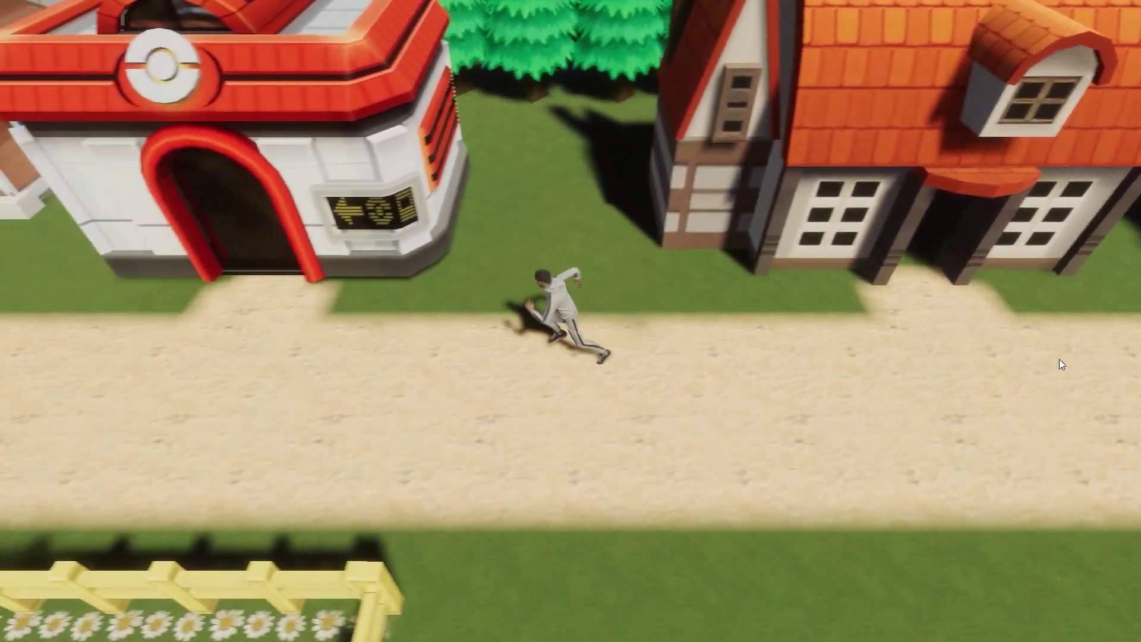
{"action": "key", "text": "a"}
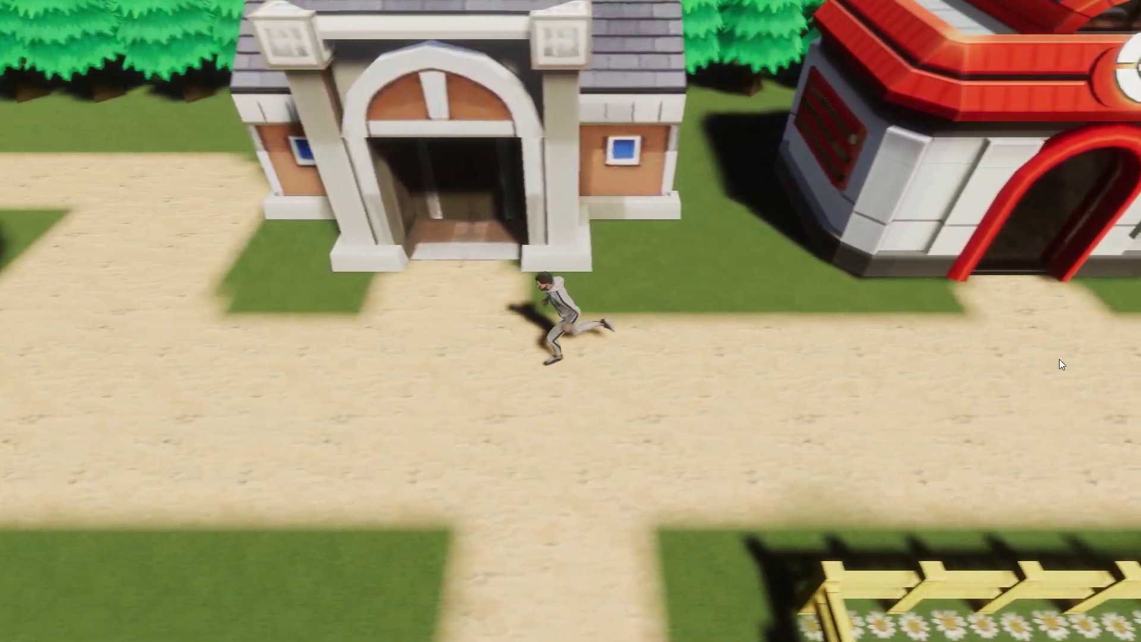
{"action": "key", "text": "a"}
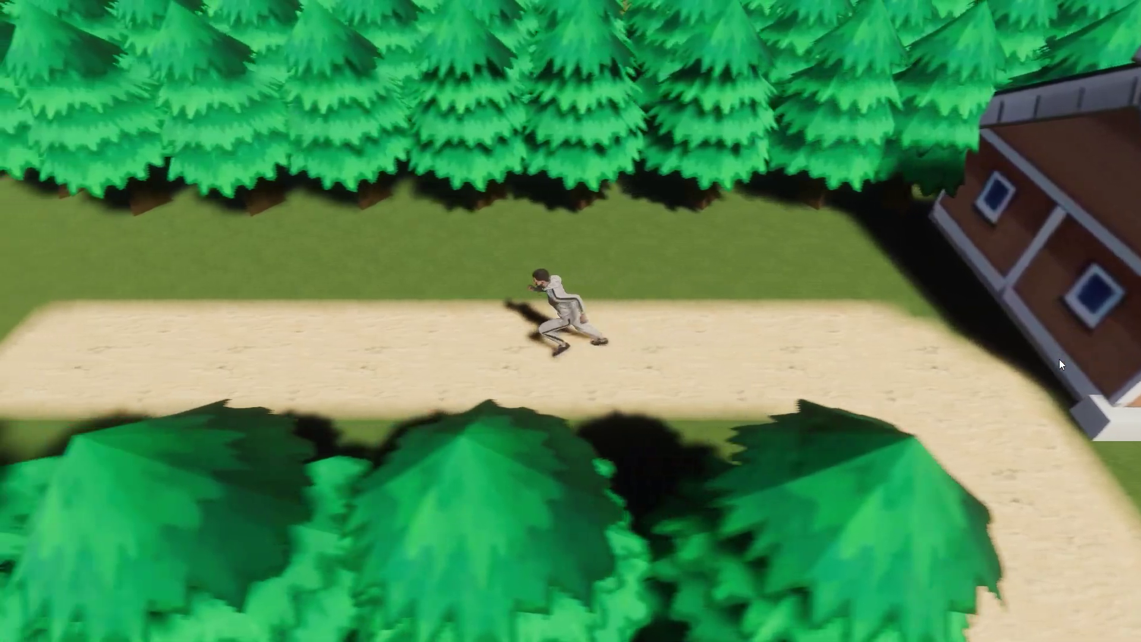
{"action": "key", "text": "a"}
Take the player south through the clearing and west along the sand path between the tall grass fields.
{"action": "key", "text": "s"}
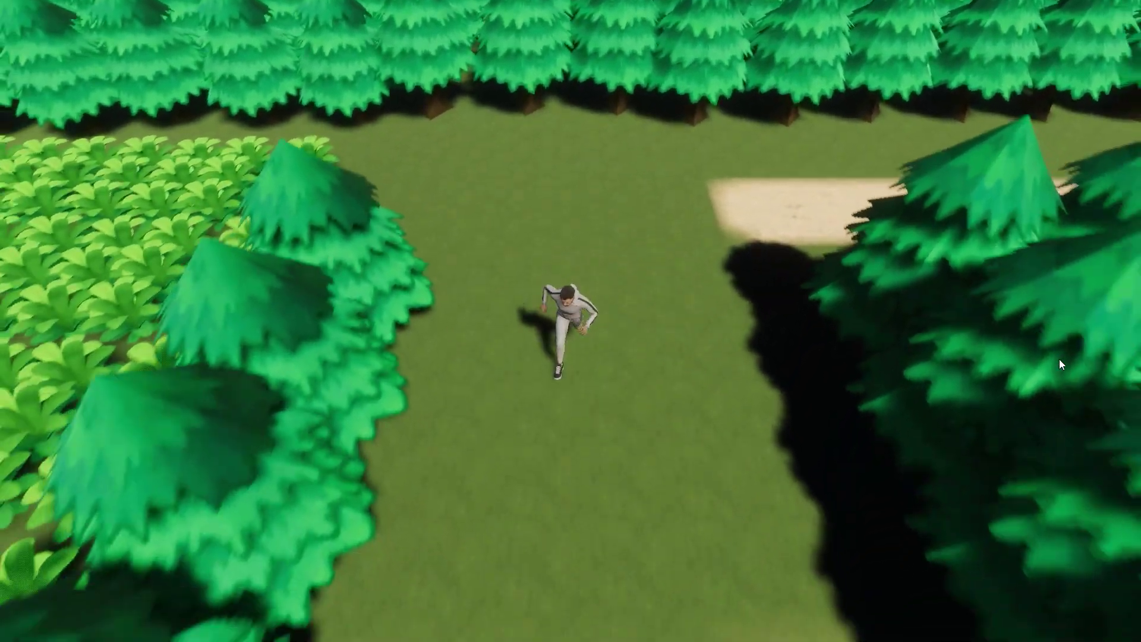
{"action": "key", "text": "s"}
{"action": "key", "text": "d"}
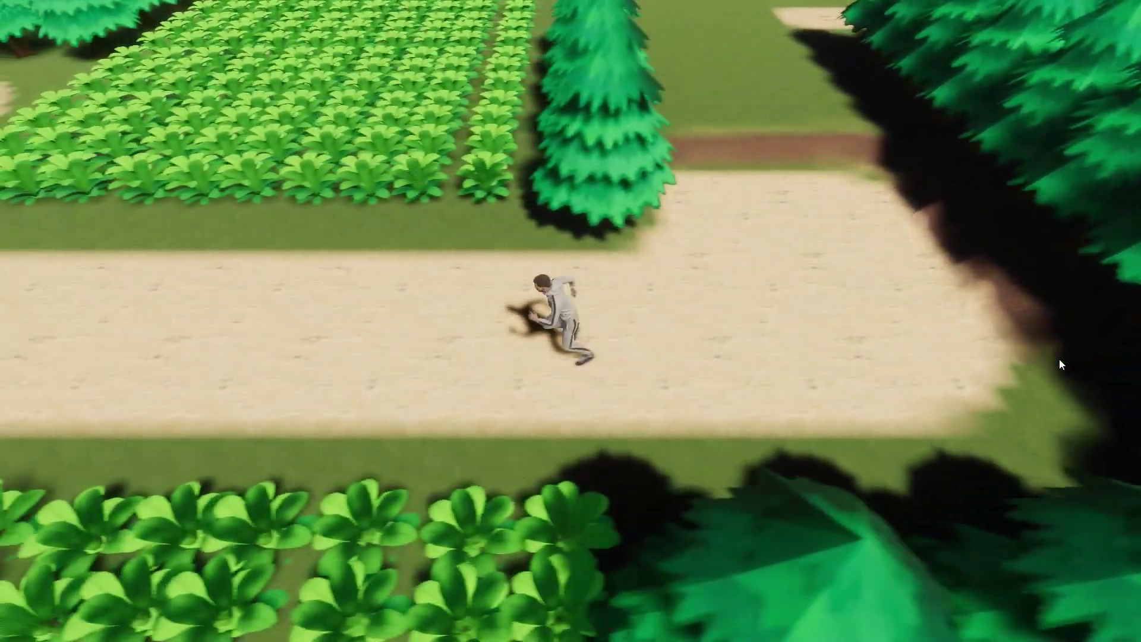
{"action": "key", "text": "a"}
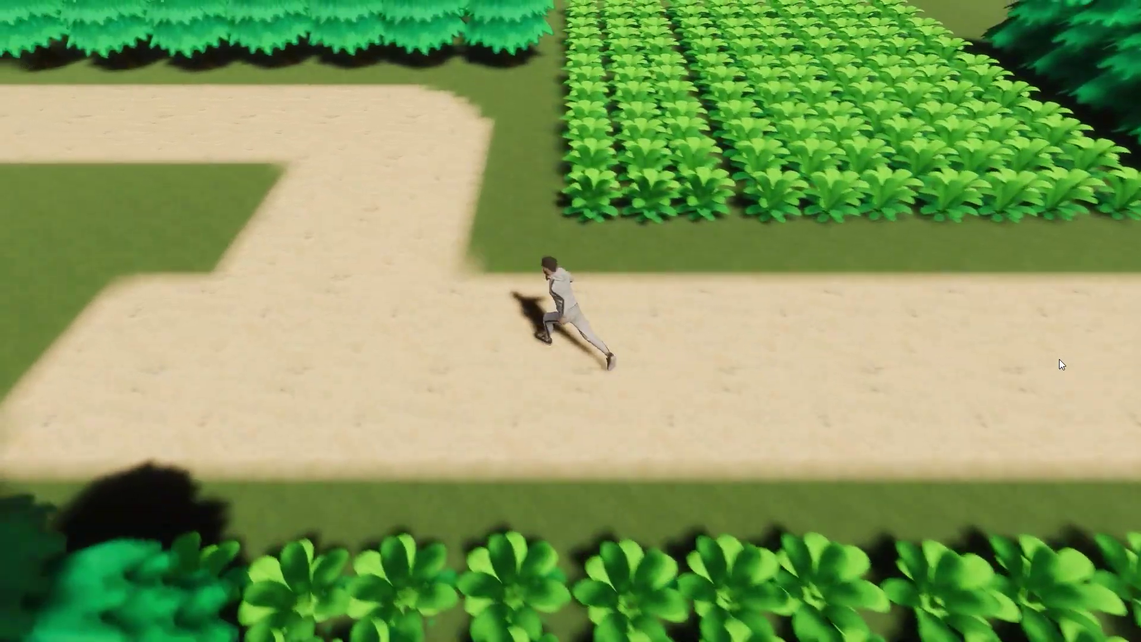
Lead the player north and west along the winding sand path, and south over the dirt ledge to the forest-side path.
{"action": "key", "text": "w"}
{"action": "key", "text": "a"}
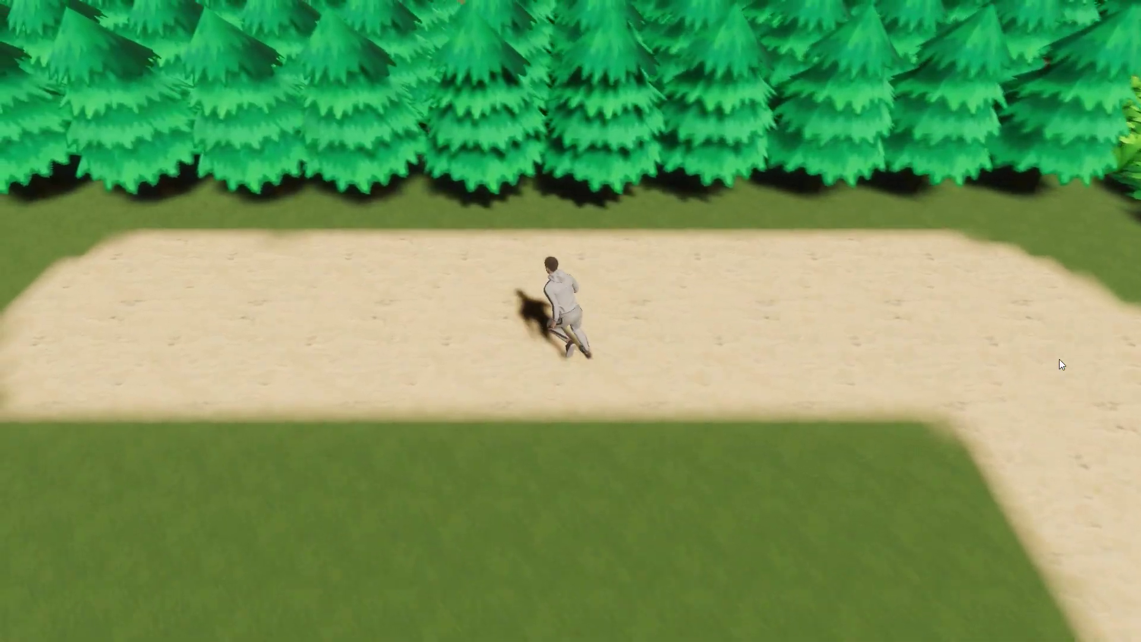
{"action": "key", "text": "s"}
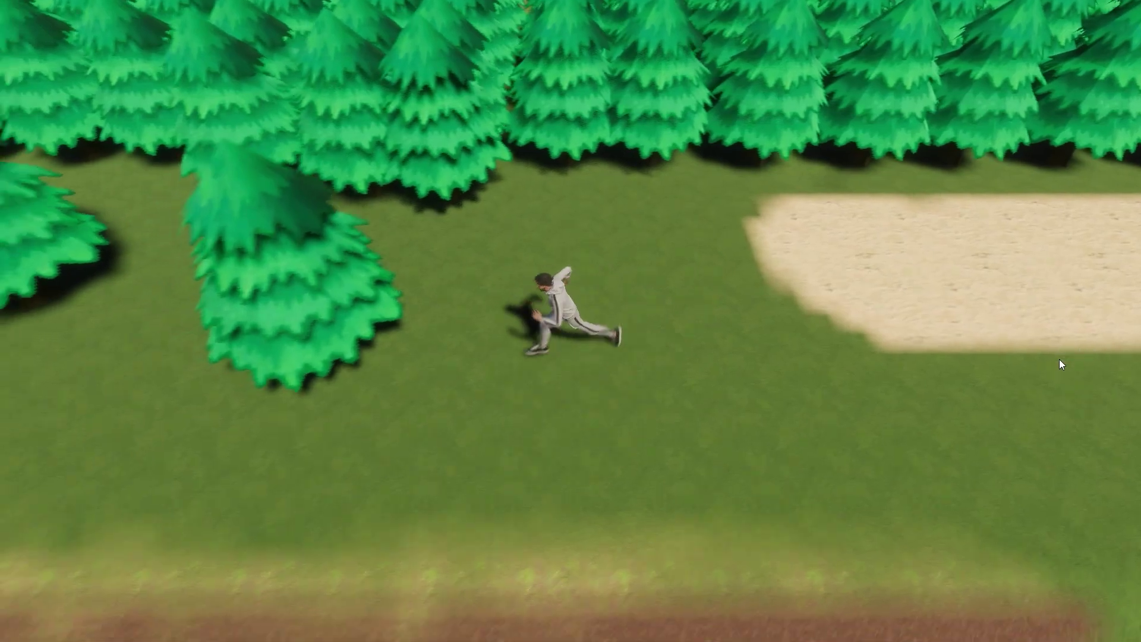
{"action": "key", "text": "a"}
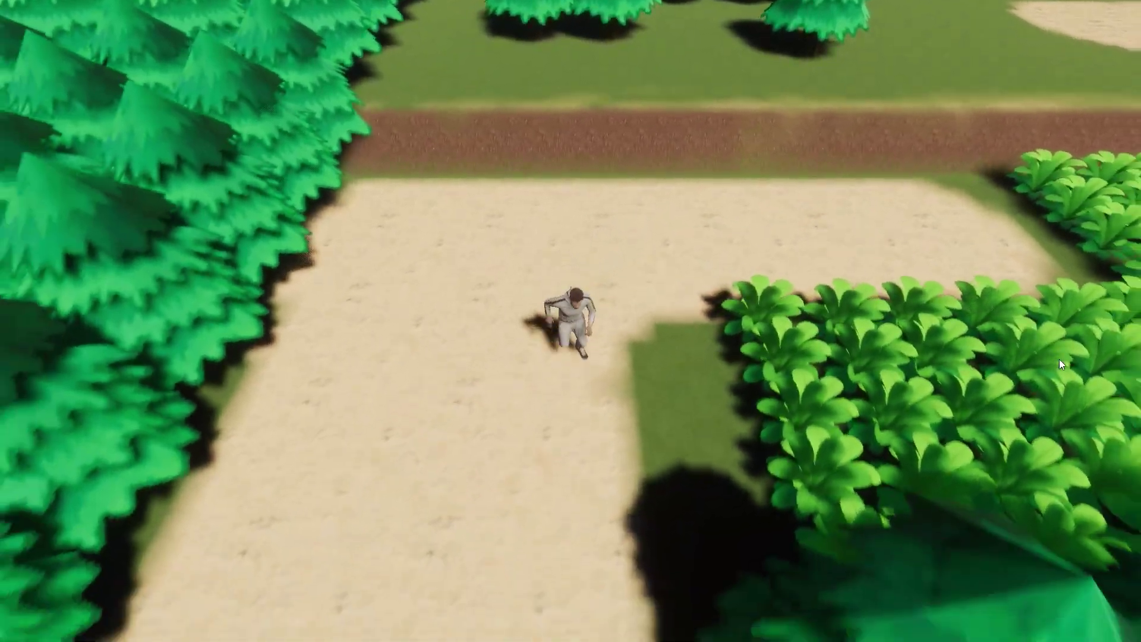